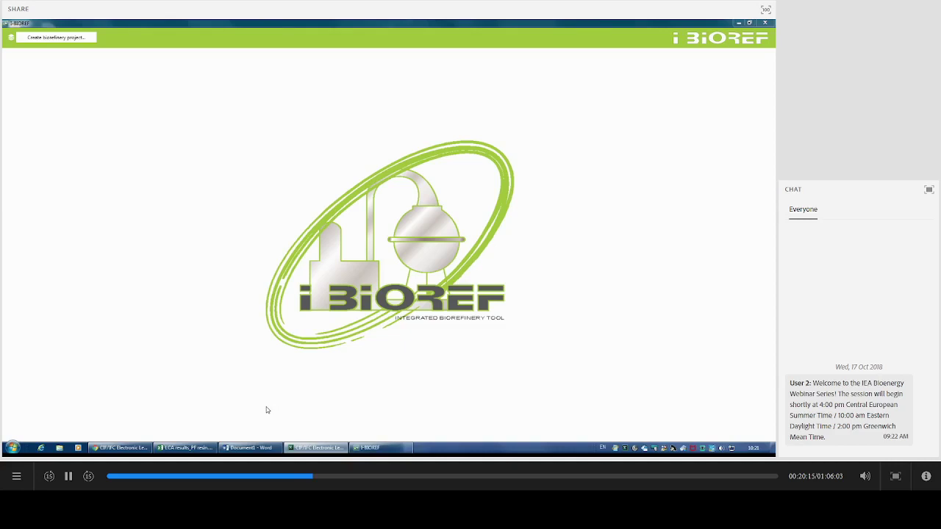
Create a new biorefinery project, pass the welcome message and choose not to include a host site.
left_click(78, 38)
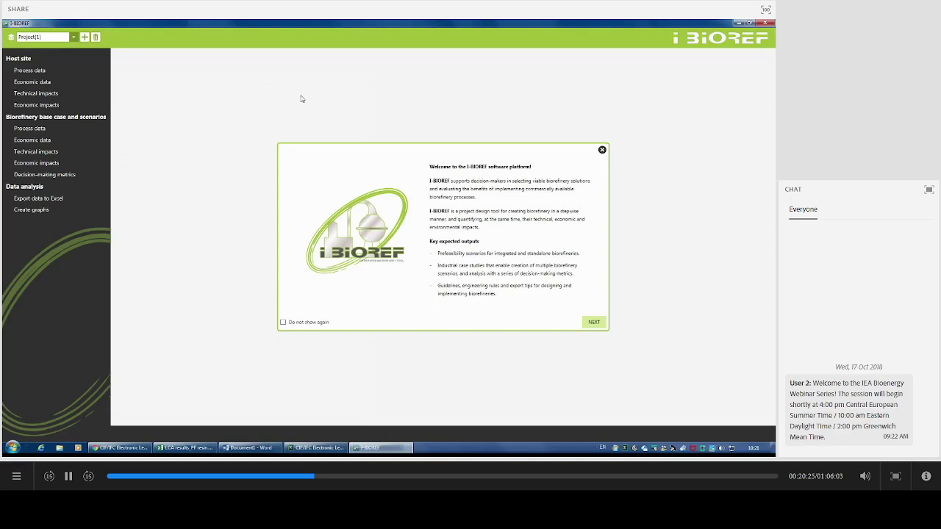
left_click(591, 325)
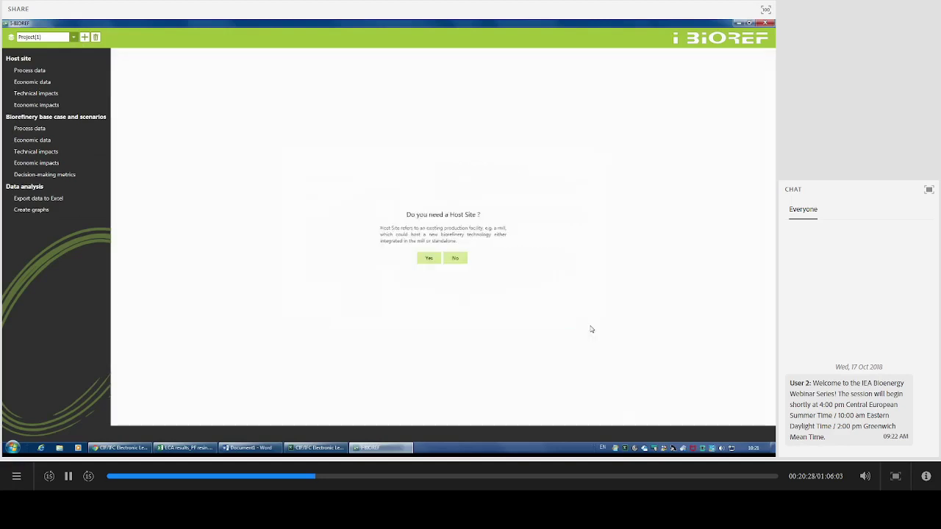
left_click(459, 260)
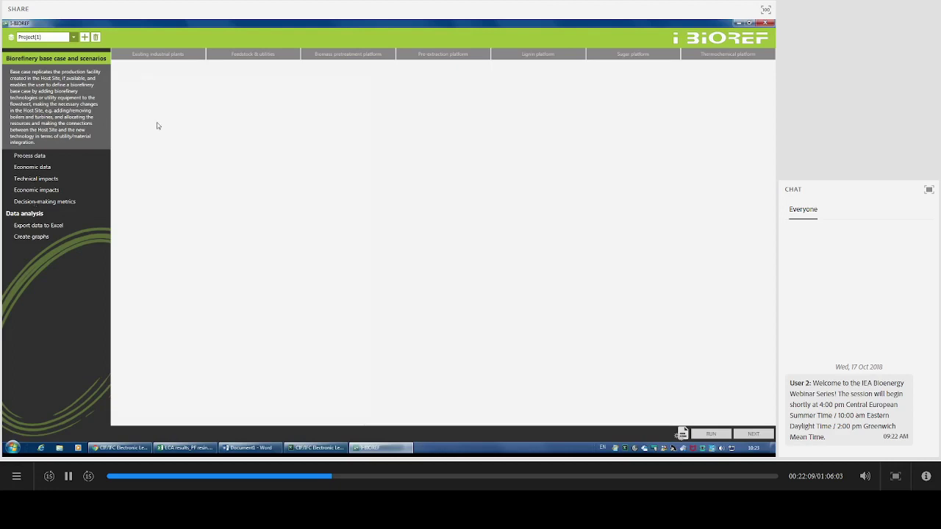
Examine the available existing industrial plants, feedstock and utilities, and the technology configurations for wastewater treatment and biomass pretreatment.
left_click(183, 58)
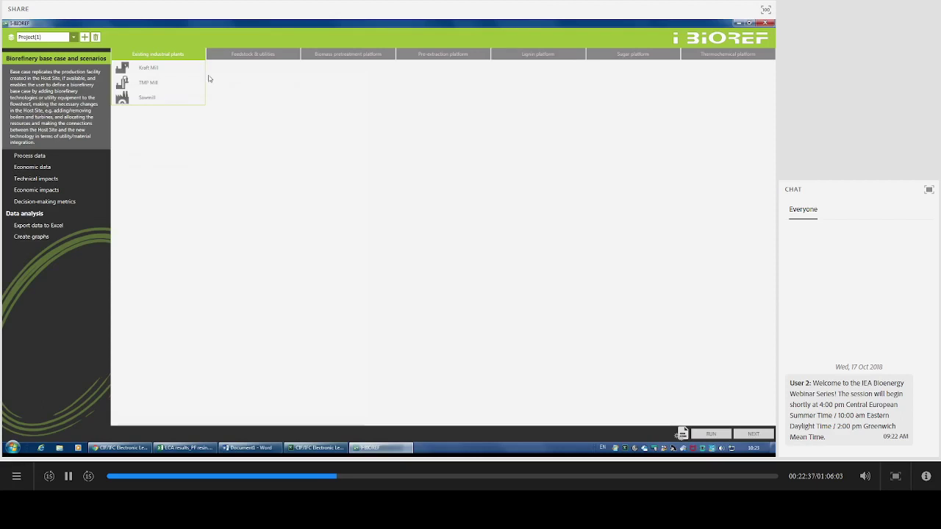
mouse_move(264, 53)
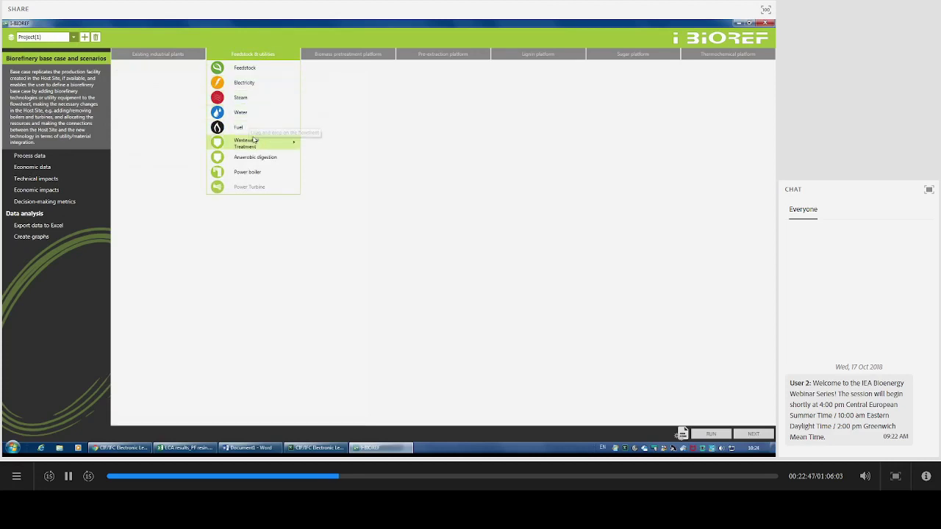
mouse_move(254, 141)
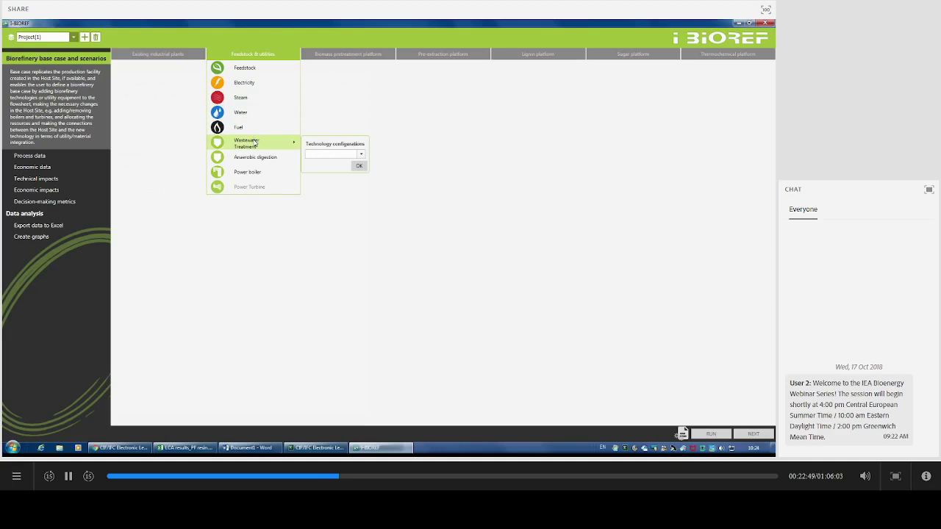
left_click(360, 156)
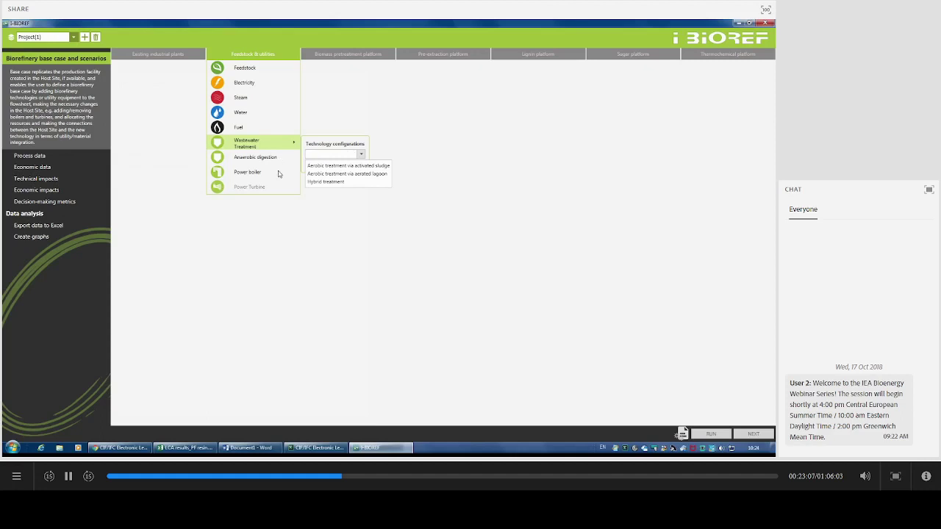
left_click(343, 58)
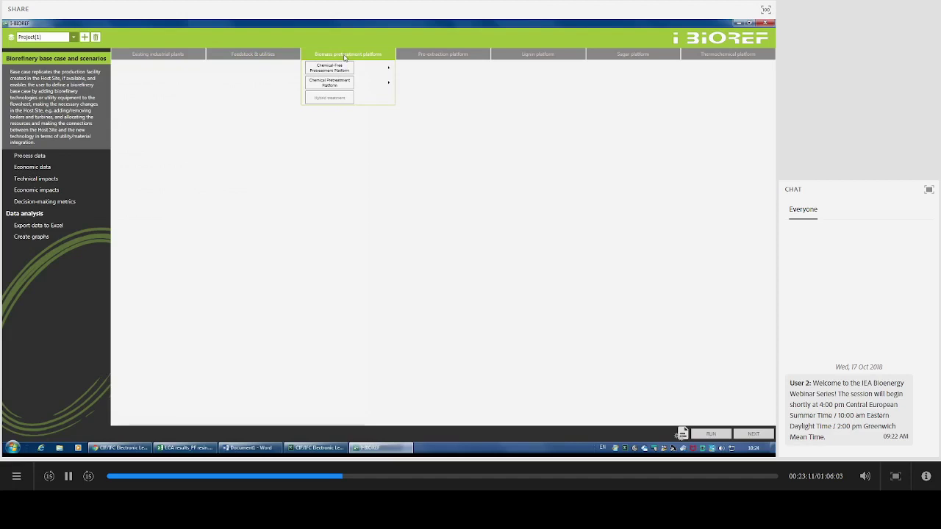
mouse_move(372, 67)
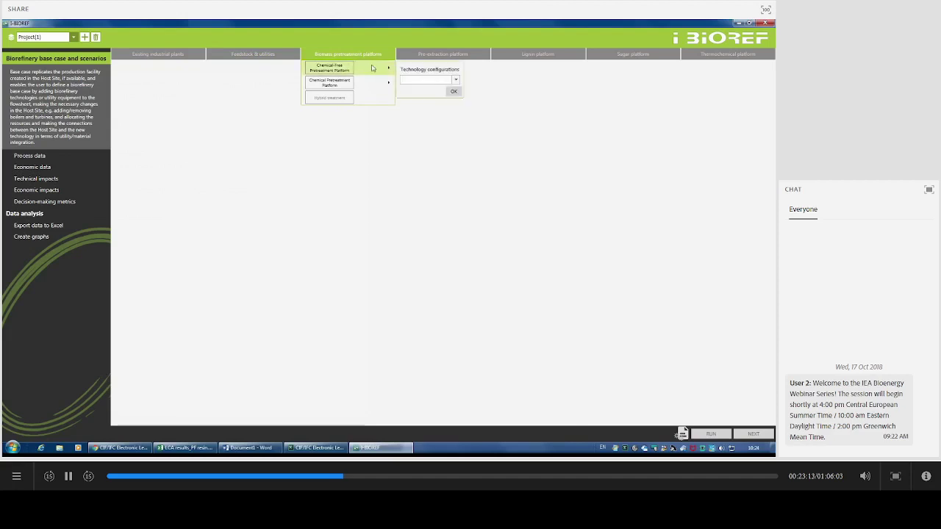
left_click(455, 81)
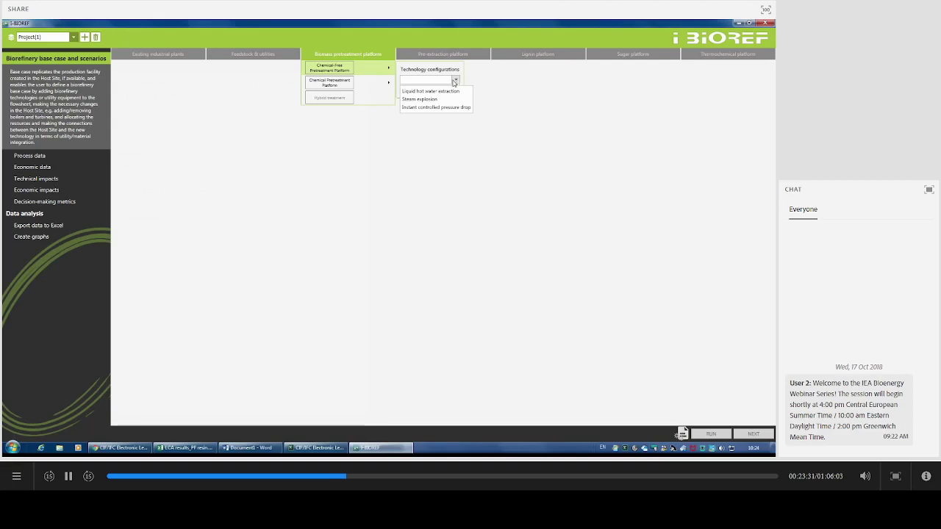
left_click(387, 83)
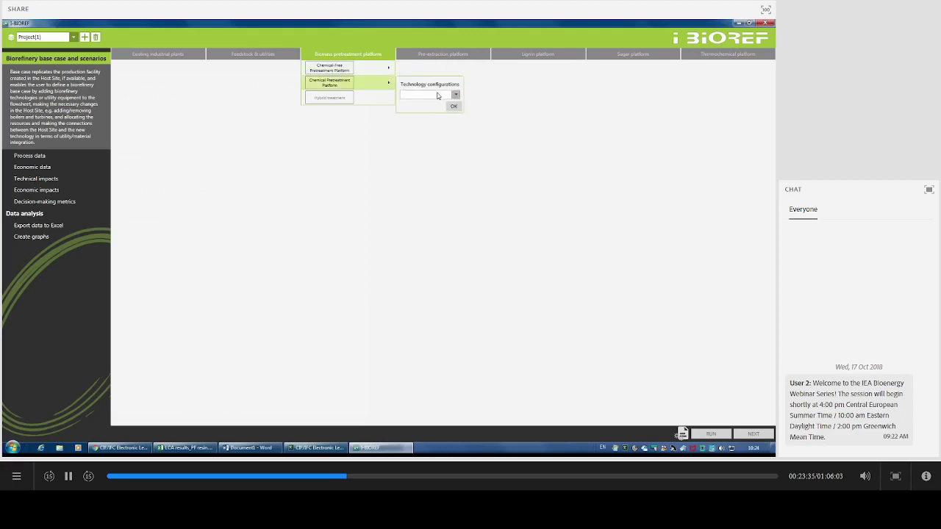
left_click(437, 96)
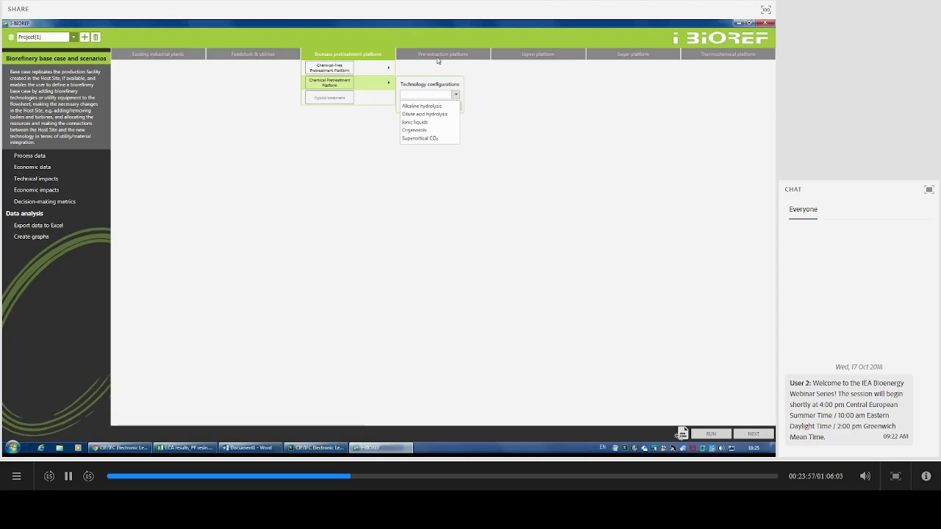
Examine the technology options offered for the pre-extraction, lignin, sugar and thermochemical platforms.
left_click(438, 59)
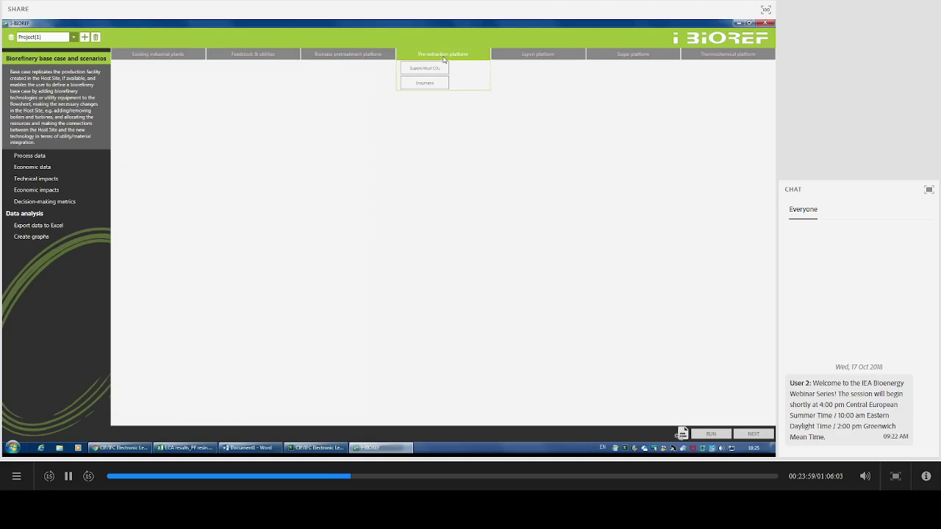
left_click(526, 55)
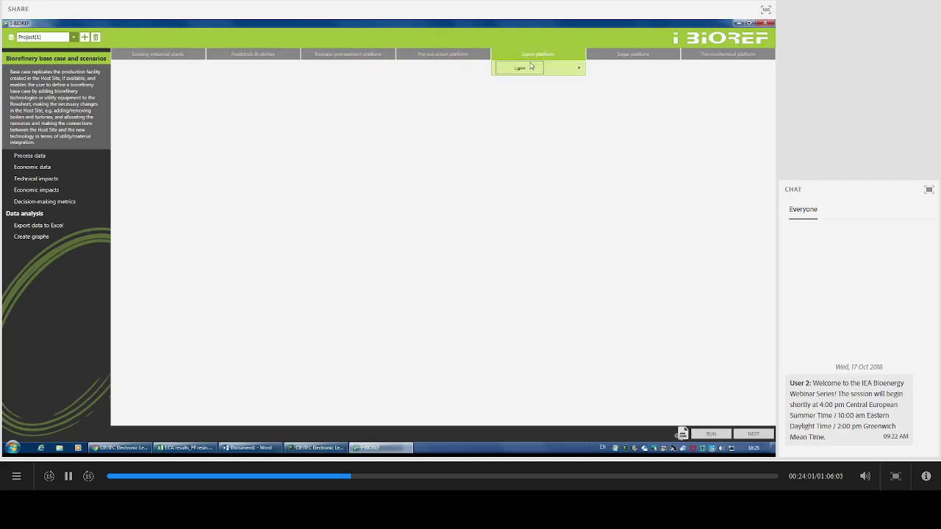
mouse_move(532, 68)
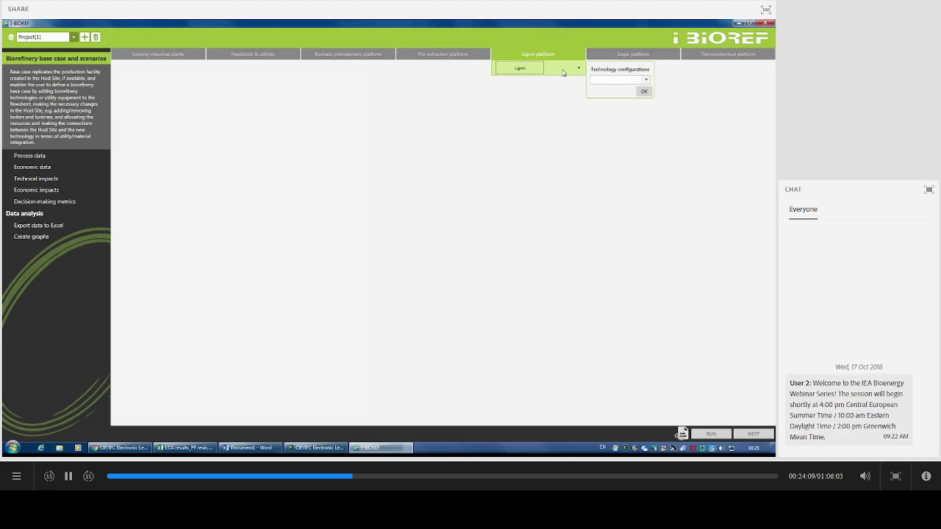
left_click(626, 80)
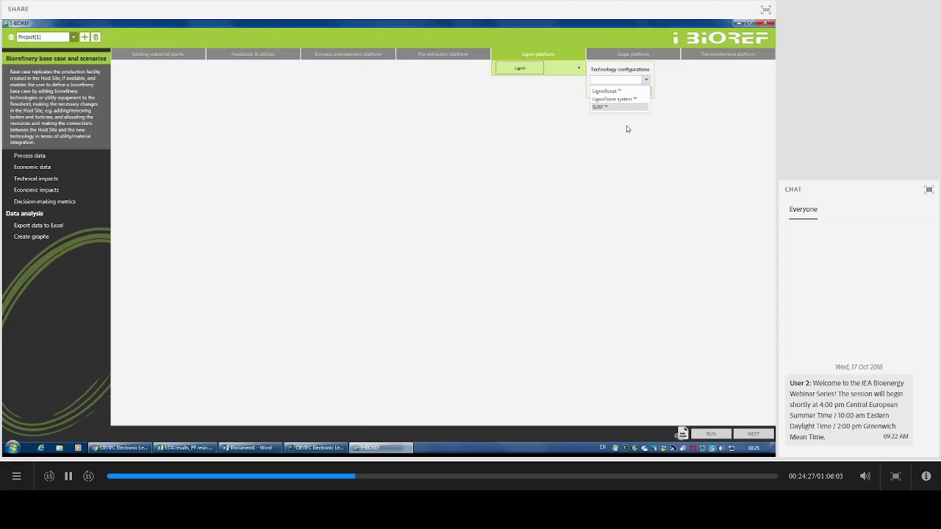
left_click(634, 54)
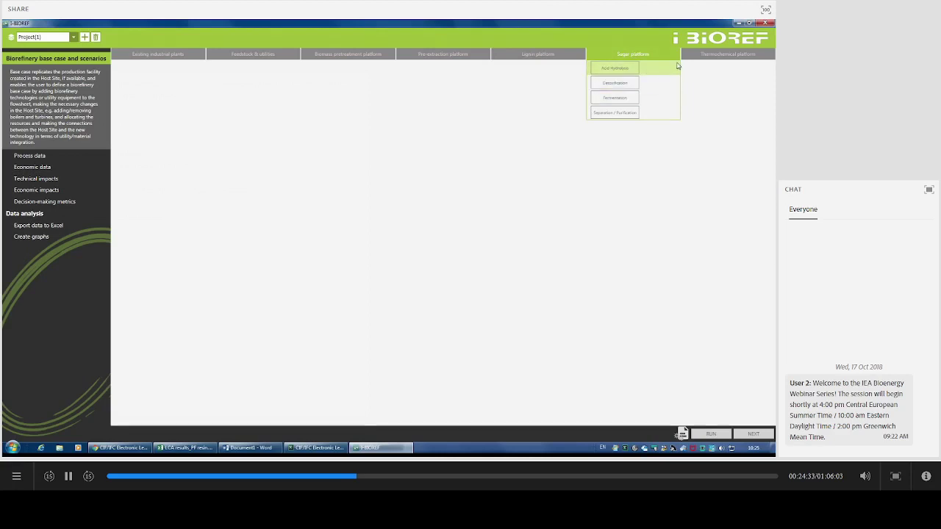
left_click(699, 58)
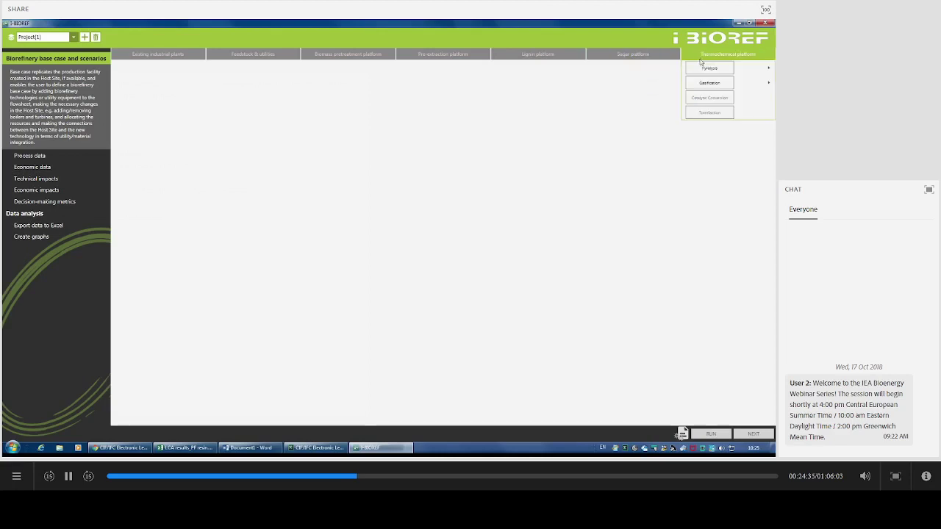
left_click(709, 68)
left_click(710, 82)
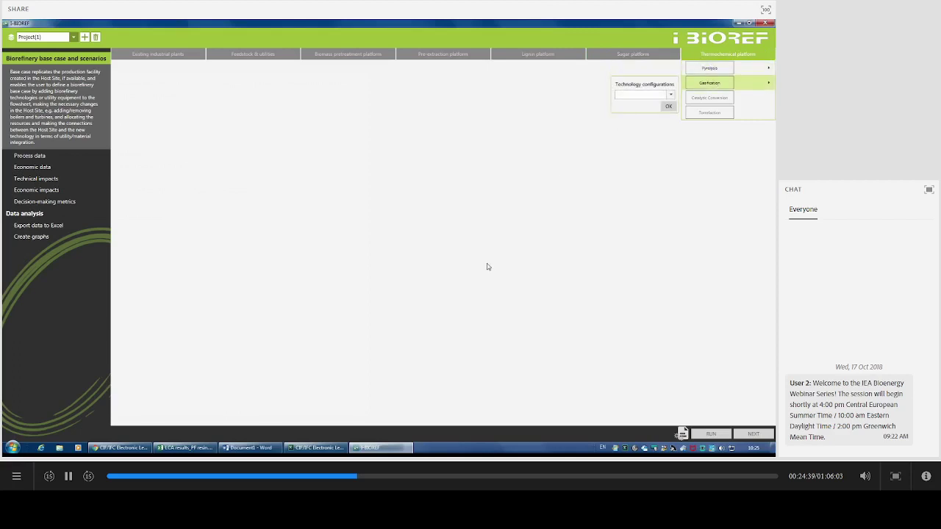
left_click(373, 286)
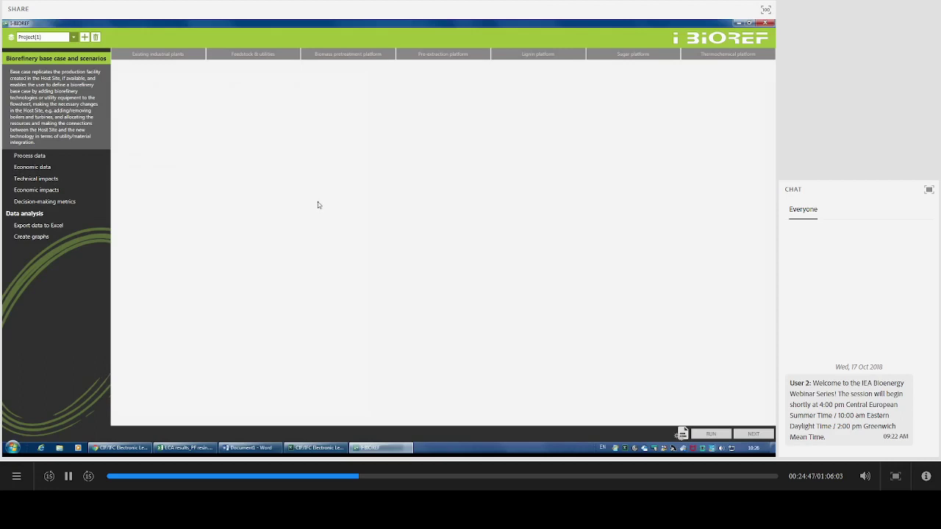
Delete the current project and create a new biorefinery project that includes a host site.
left_click(95, 37)
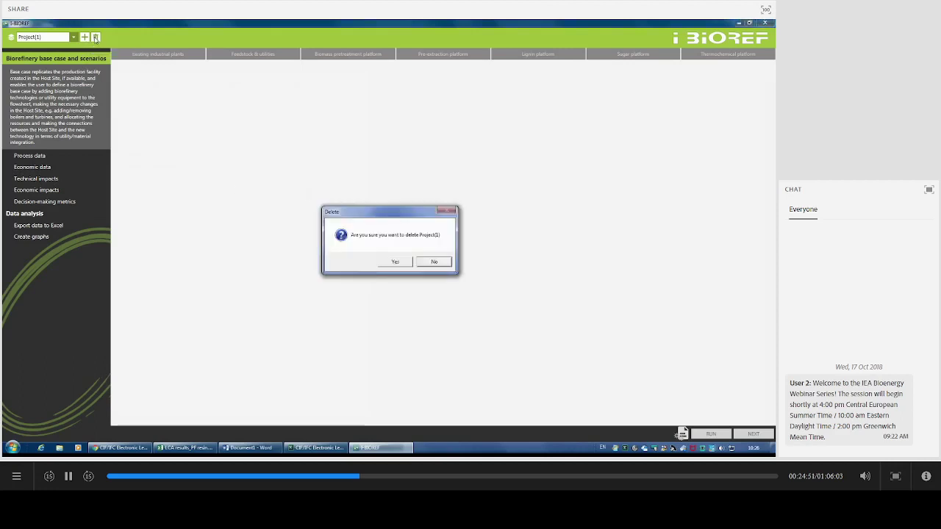
left_click(389, 263)
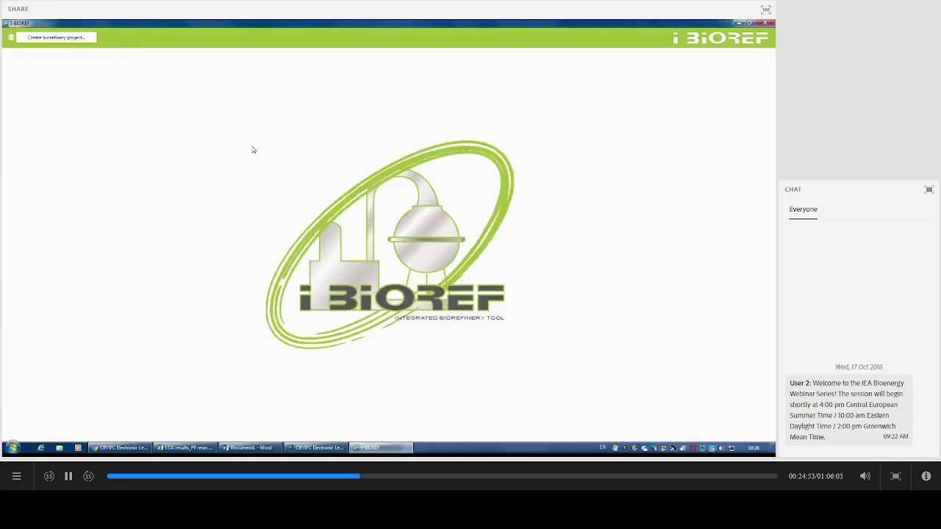
left_click(91, 44)
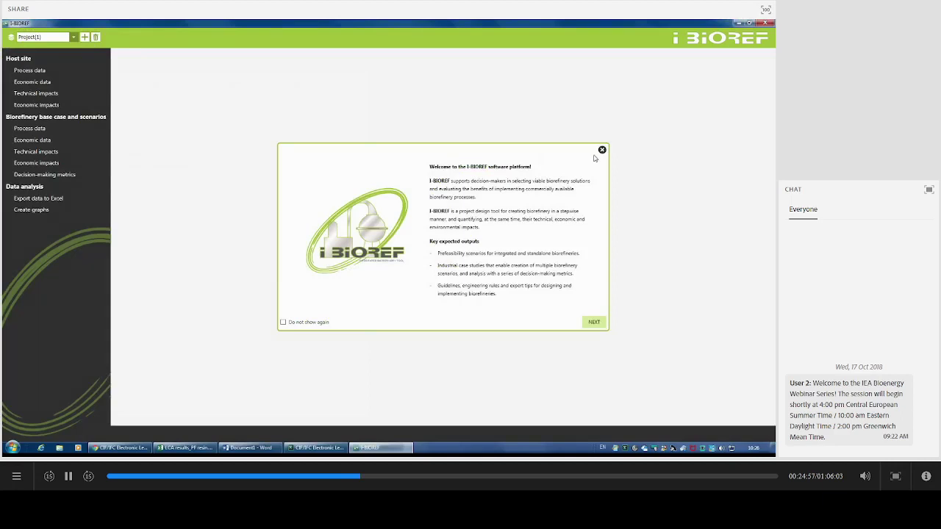
left_click(602, 151)
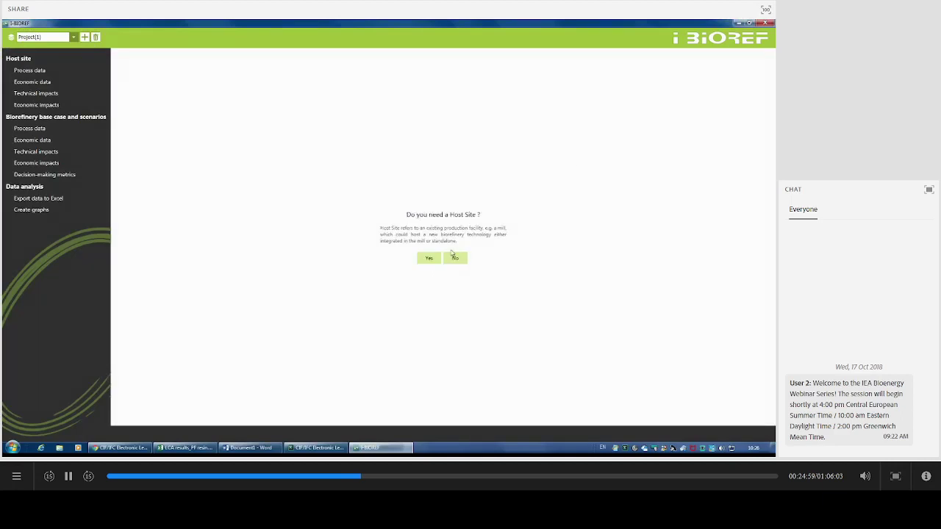
left_click(429, 258)
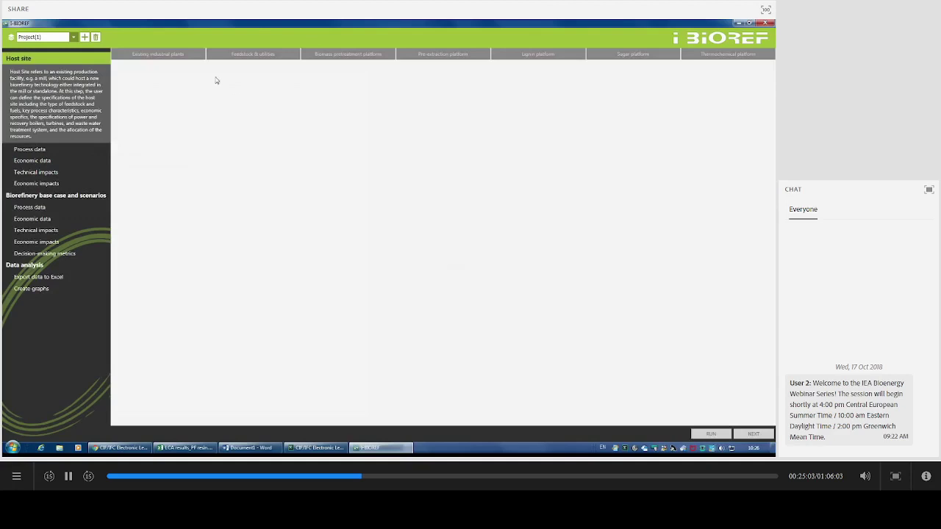
Place a Kraft Mill from the existing industrial plants in the middle of the host site flowsheet.
left_click(189, 59)
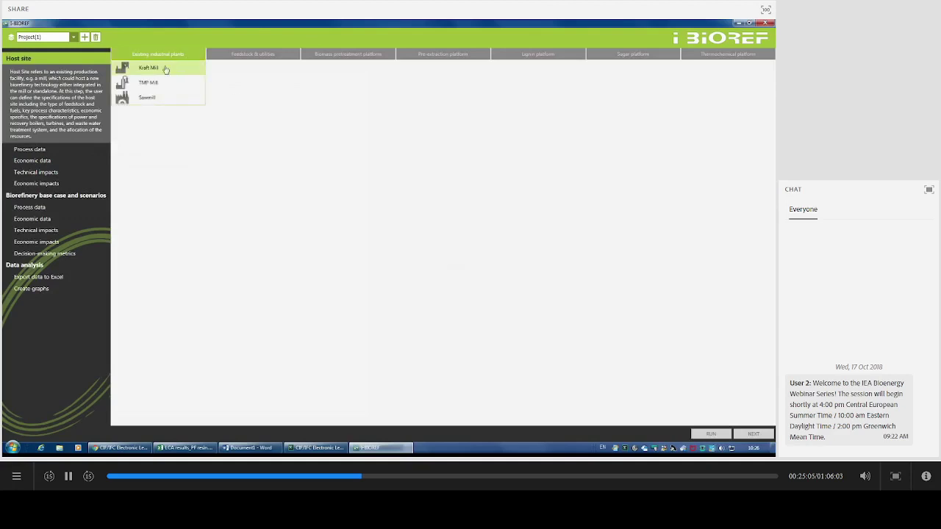
left_click_drag(166, 68, 330, 213)
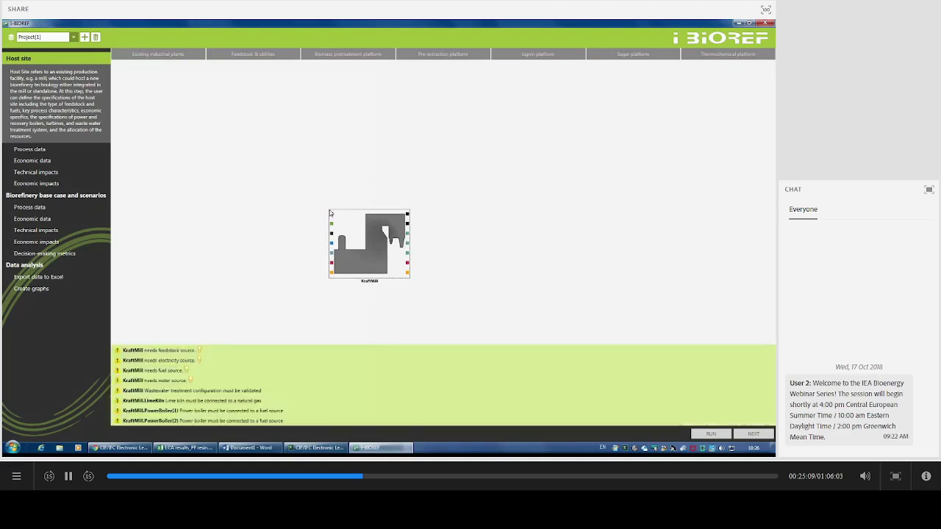
Review the Kraft Mill's process diagram and process inputs, and return to the flowsheet.
mouse_move(360, 234)
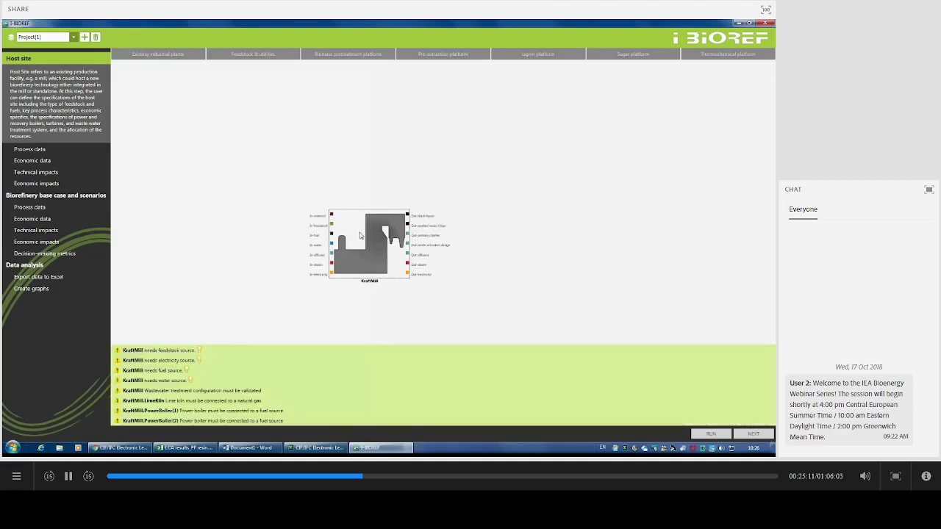
double_click(346, 219)
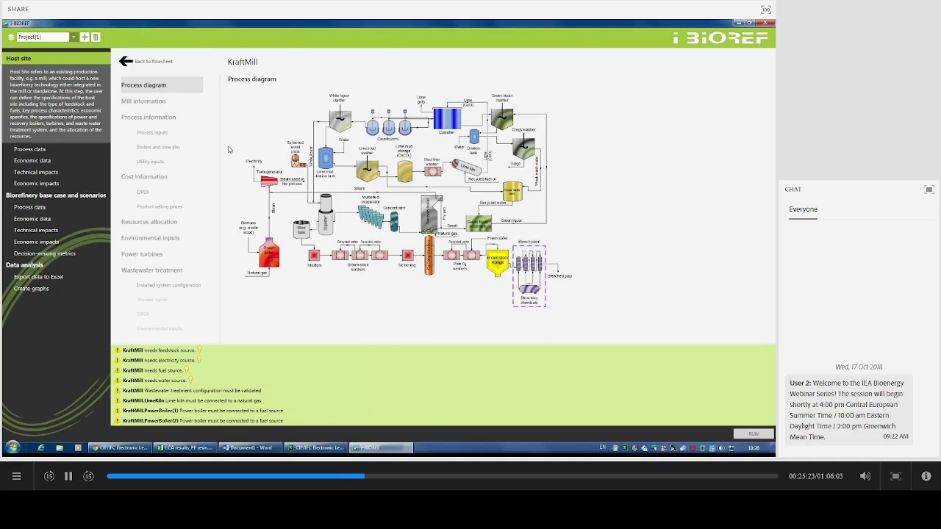
left_click(166, 134)
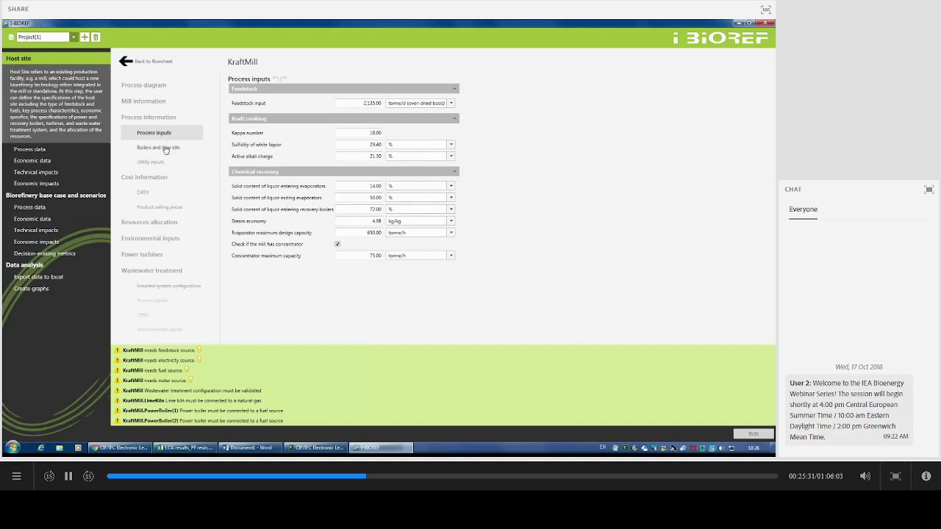
left_click(127, 63)
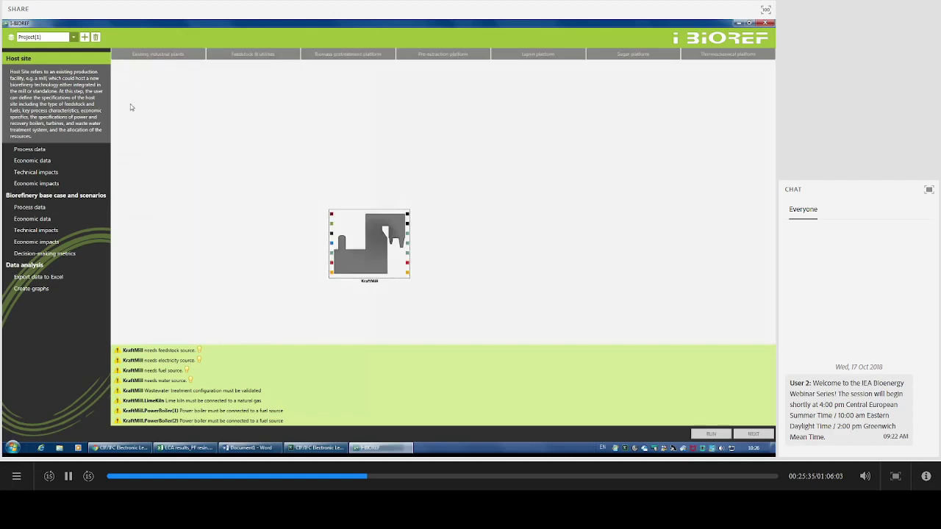
Automatically add the missing feedstock, electricity, fuel and water sources and link them to the Kraft Mill.
left_click(212, 352)
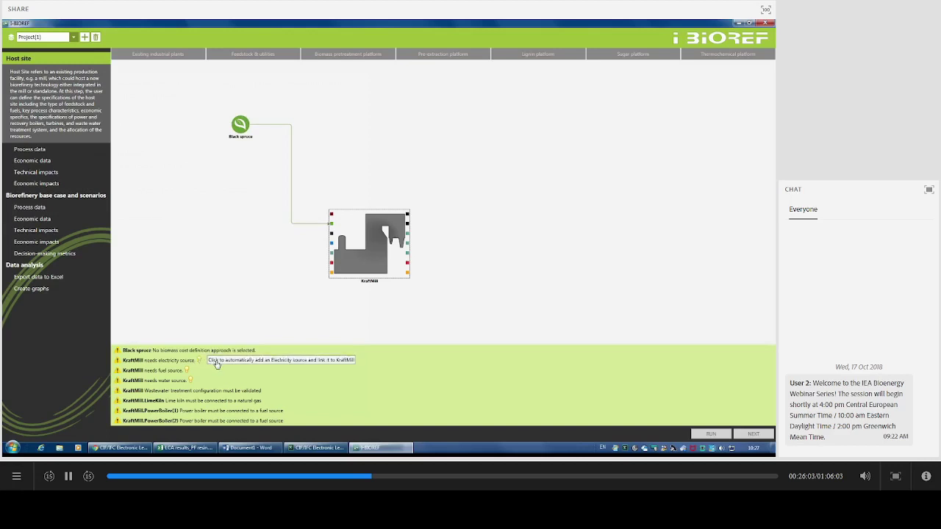
left_click(217, 364)
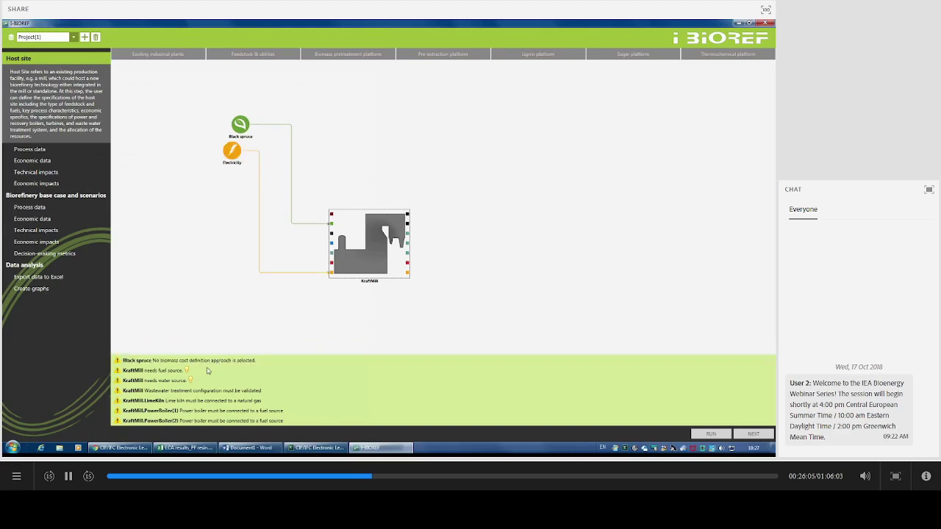
left_click(195, 372)
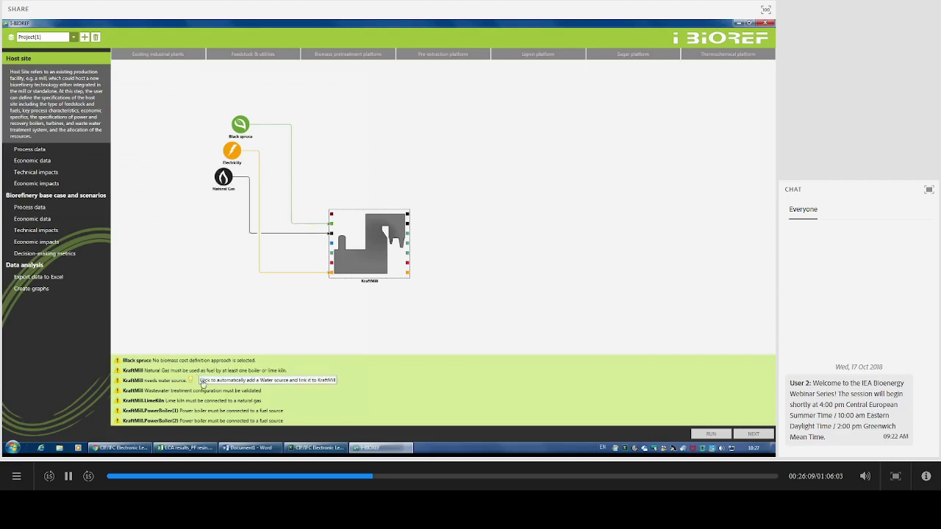
left_click(203, 383)
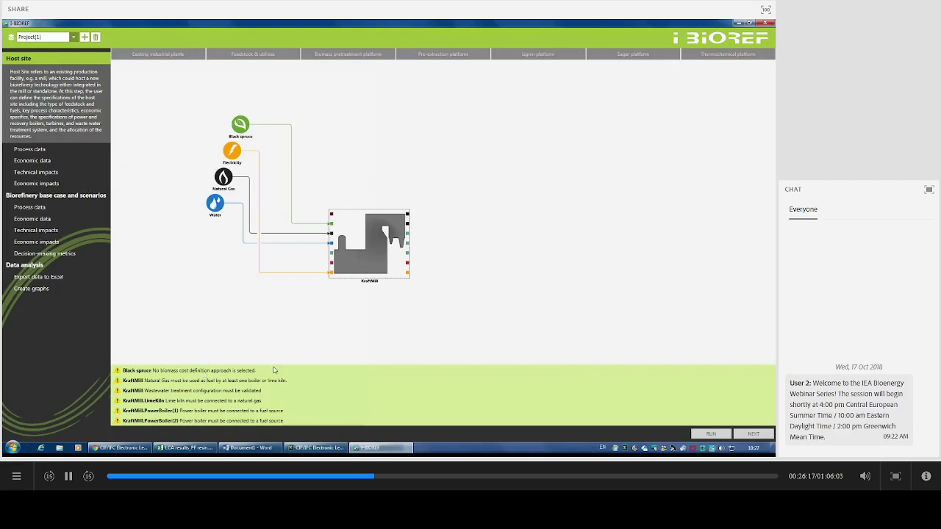
Add a second feedstock source linked to the Kraft Mill's feedstock inlet and set its feedstock specie to Douglas-fir.
left_click(252, 56)
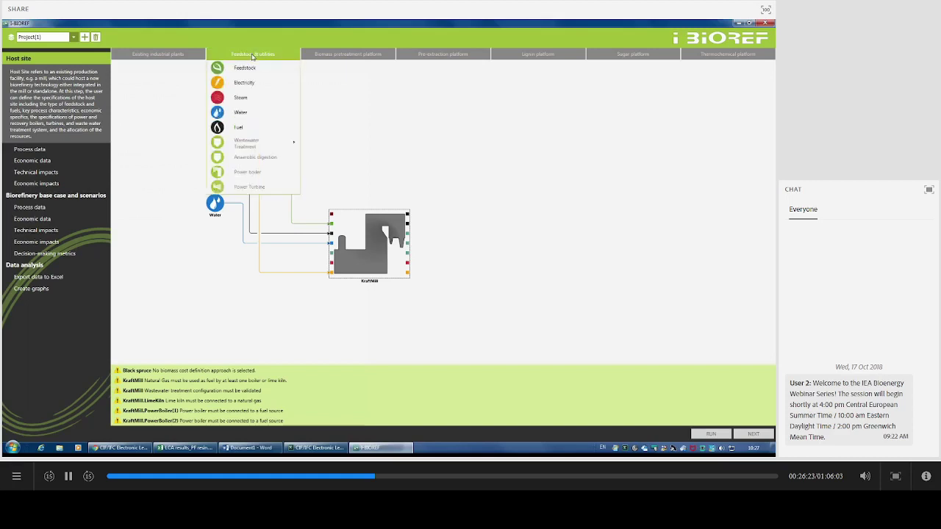
left_click_drag(243, 67, 333, 229)
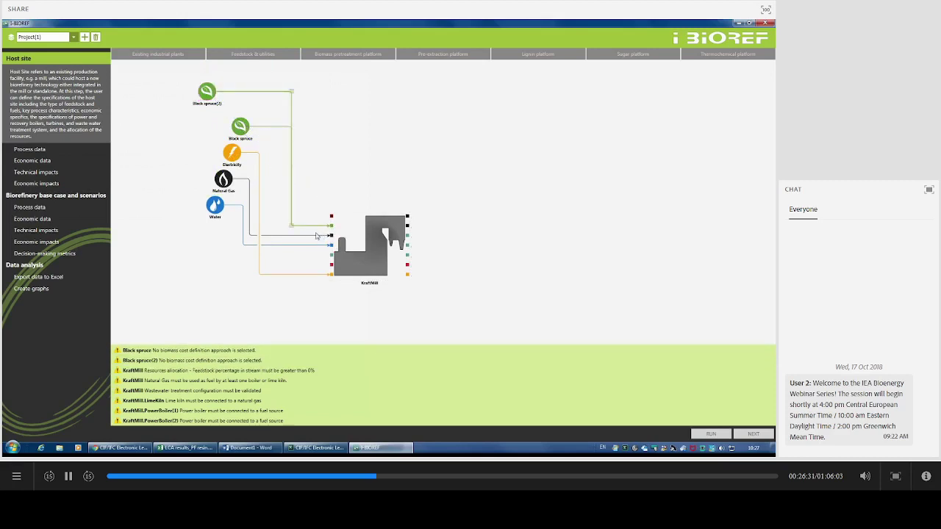
double_click(211, 103)
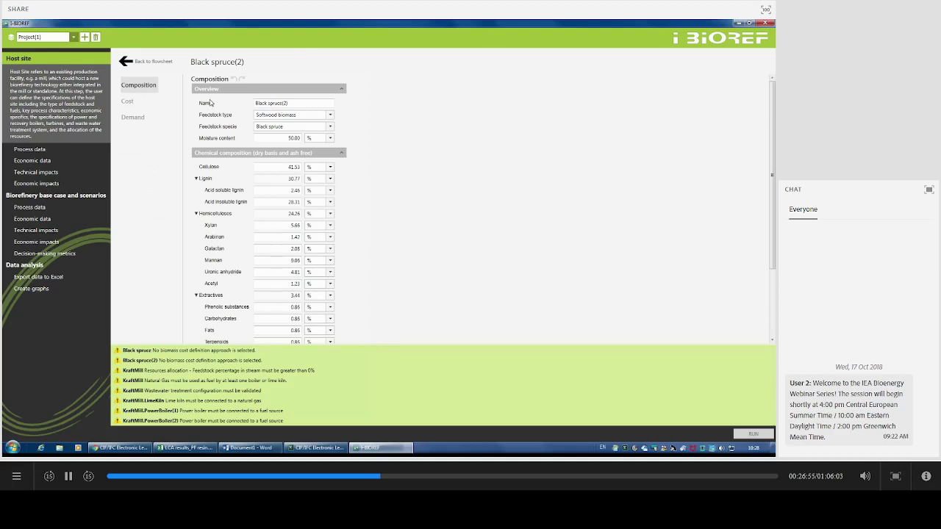
left_click(331, 127)
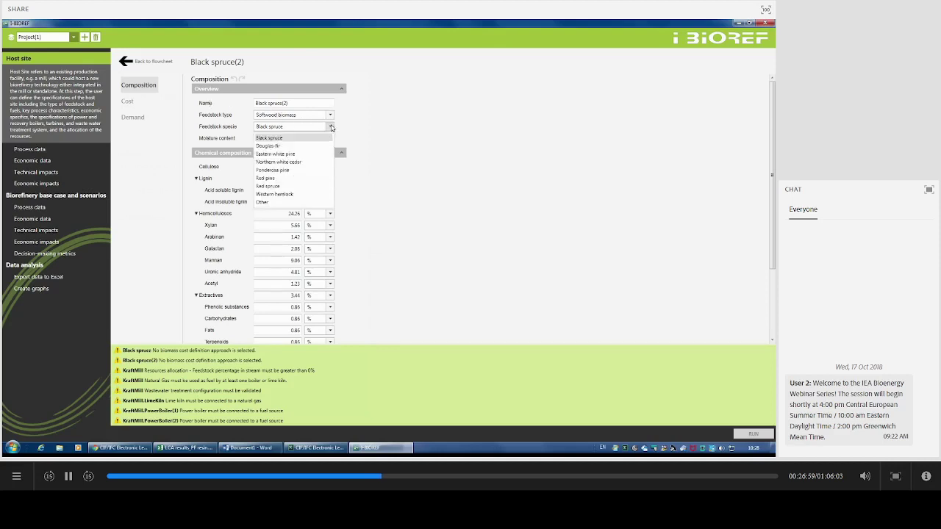
left_click(273, 144)
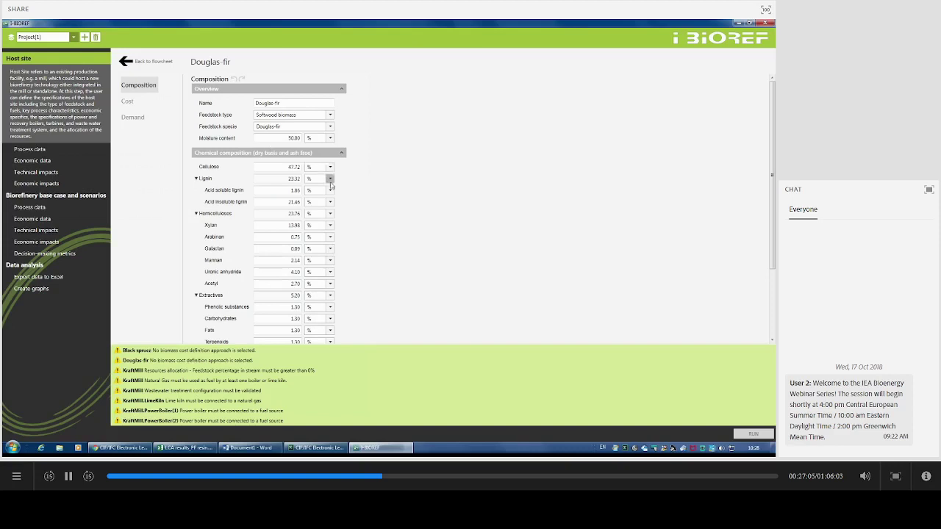
Review the Douglas-fir's chemical composition and ultimate analysis and the fuel types selectable for the Natural Gas source, and return to the flowsheet.
scroll(397, 197, "down", 1)
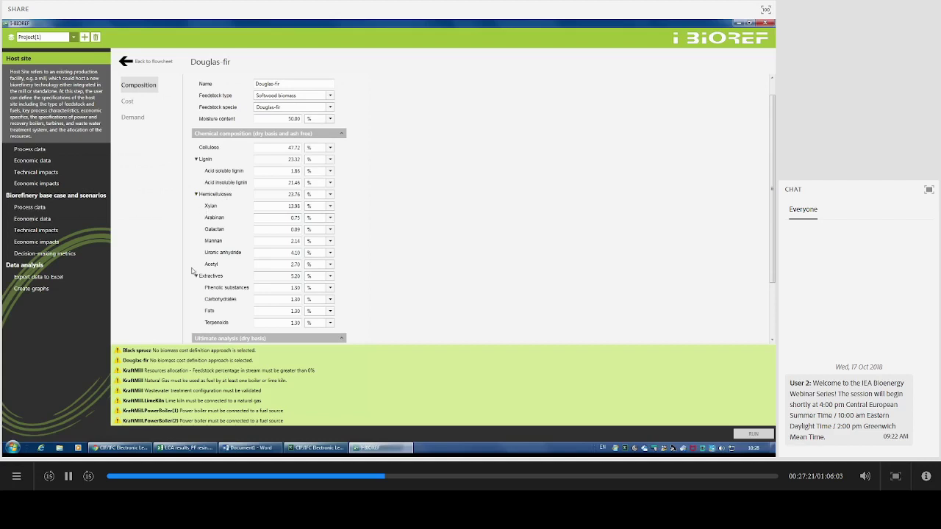
scroll(225, 293, "down", 3)
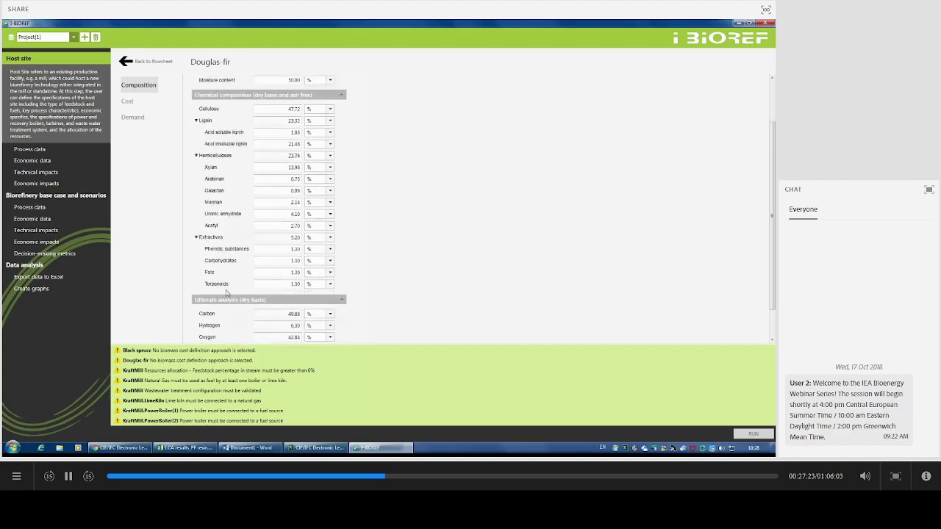
scroll(226, 293, "down", 1)
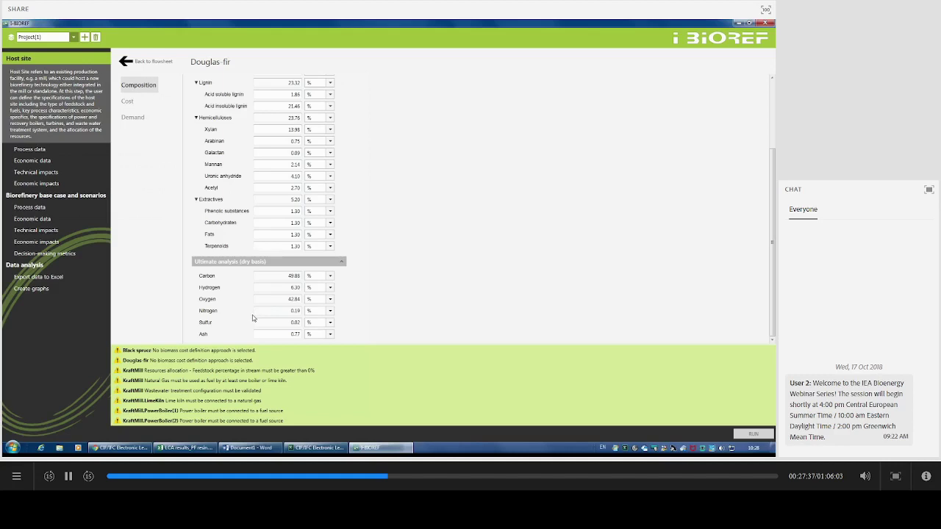
left_click(137, 62)
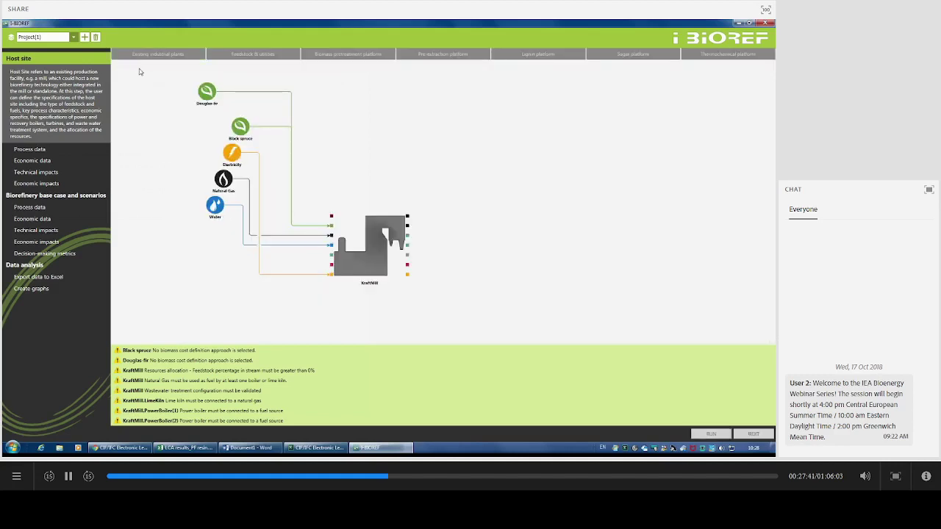
double_click(224, 182)
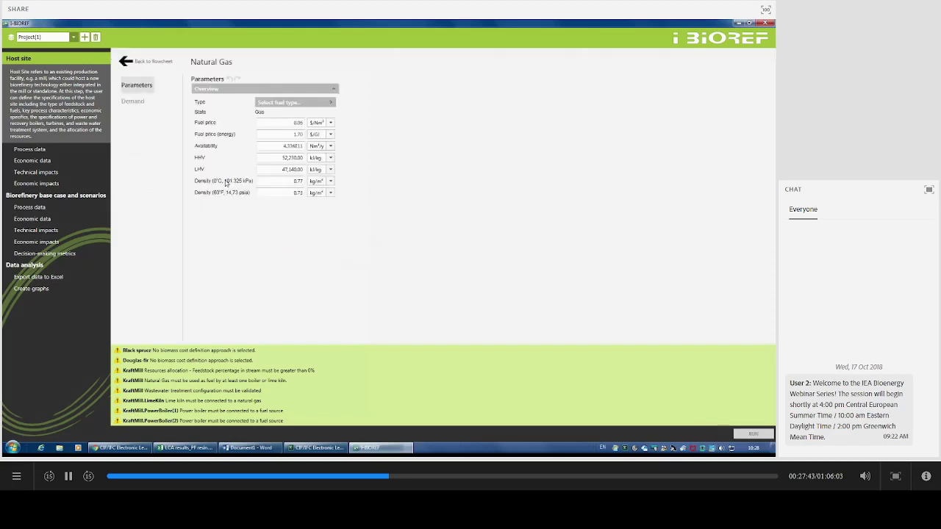
left_click(330, 103)
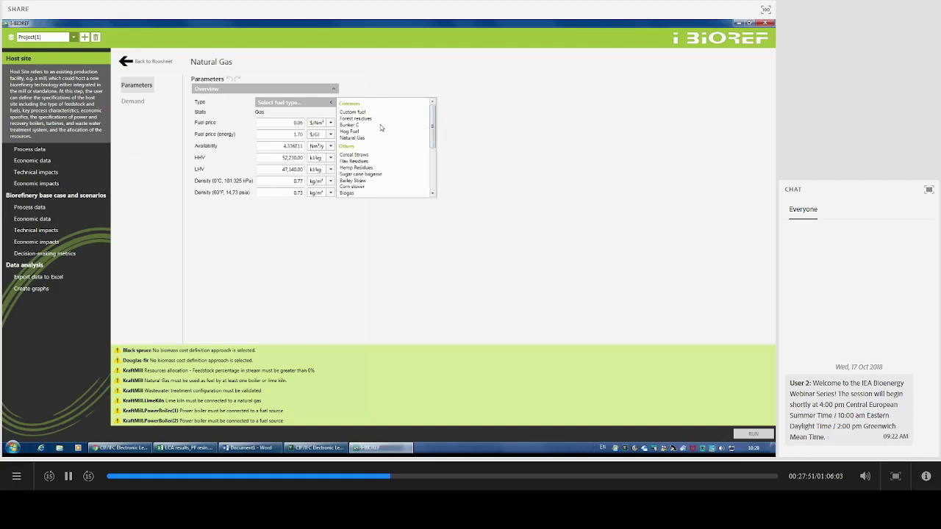
left_click_drag(433, 139, 433, 166)
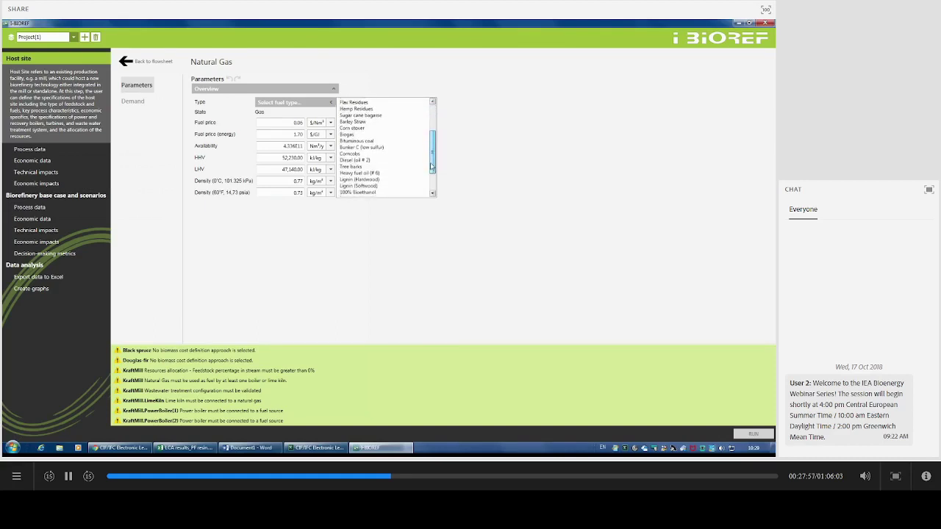
left_click(497, 187)
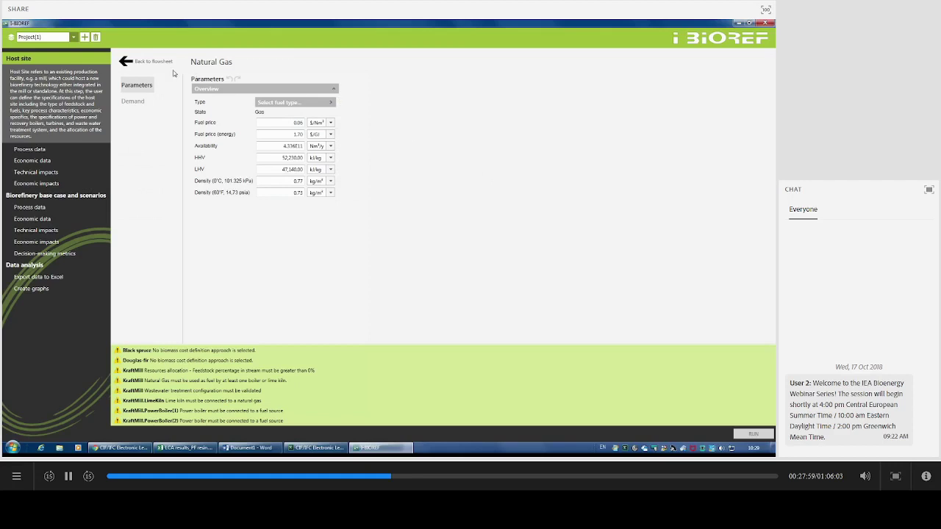
left_click(139, 63)
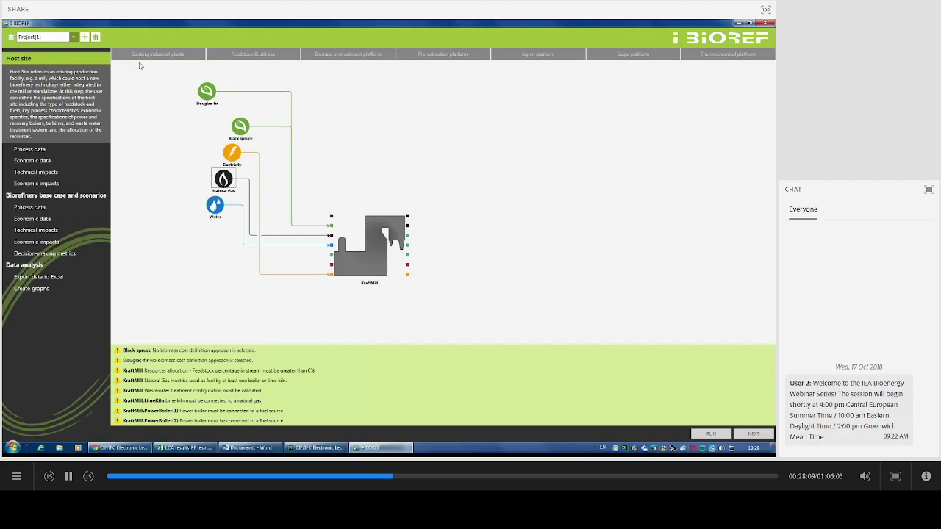
Set the biomass cost definition approach of the Black spruce feedstock to Step cost function.
double_click(234, 132)
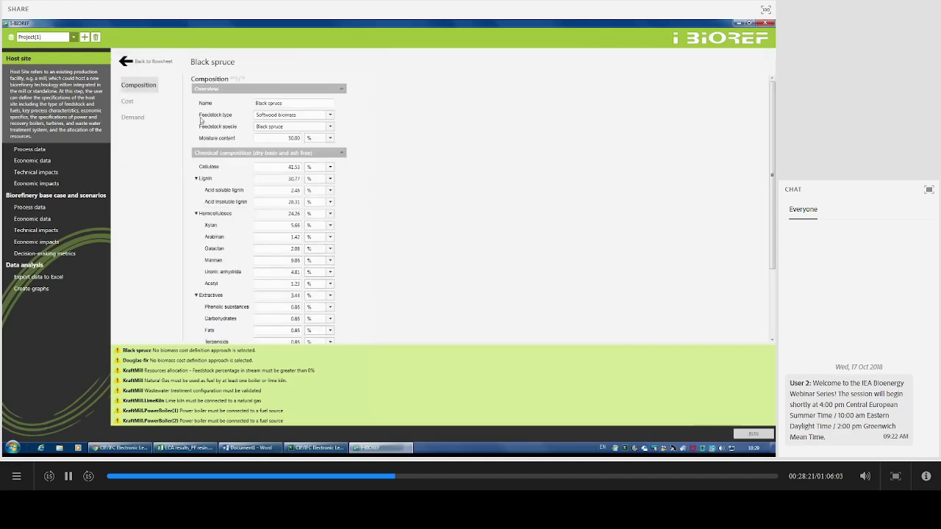
left_click(130, 102)
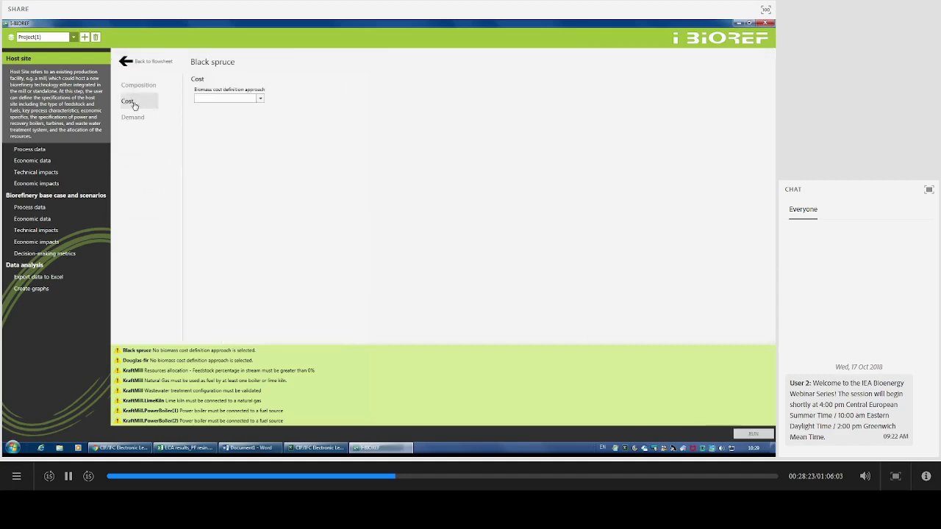
left_click(234, 99)
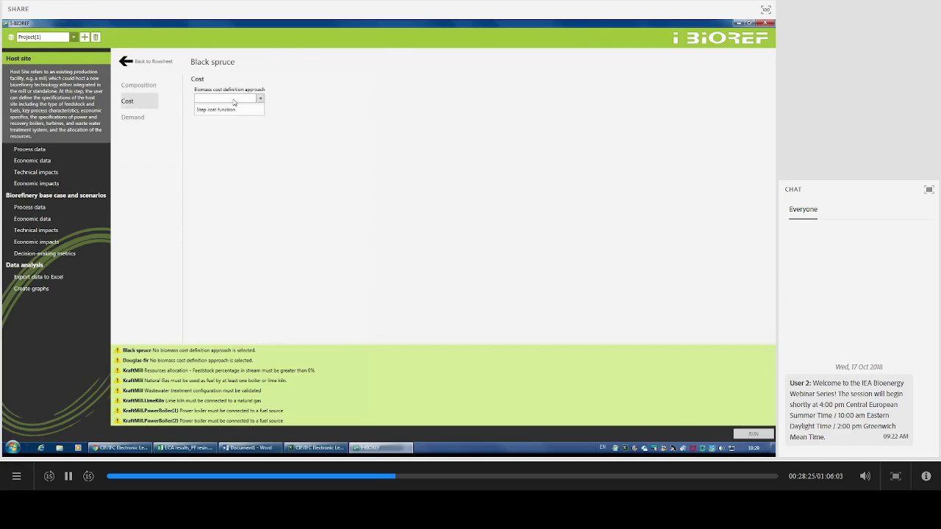
left_click(229, 110)
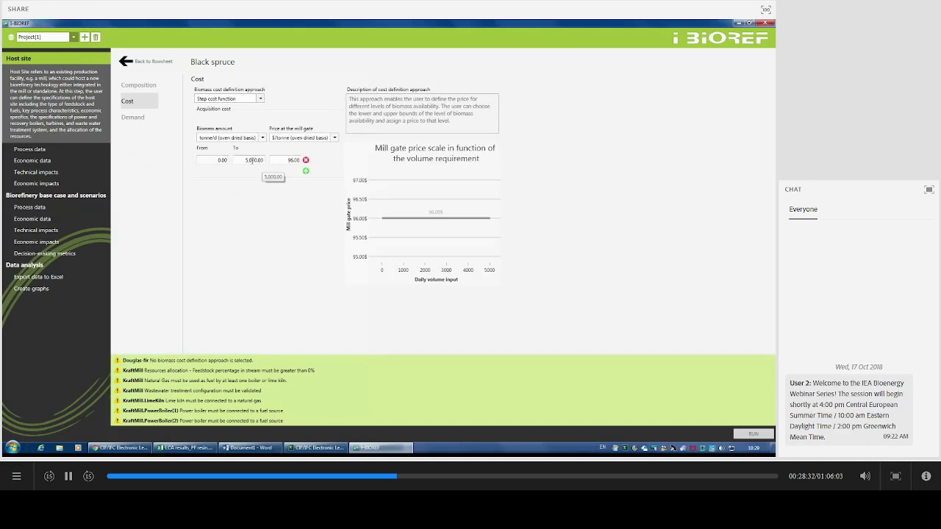
Add a second Black spruce price level, ending the first level at 3,000 tonne/d and pricing the second at 105 $/tonne.
left_click(305, 170)
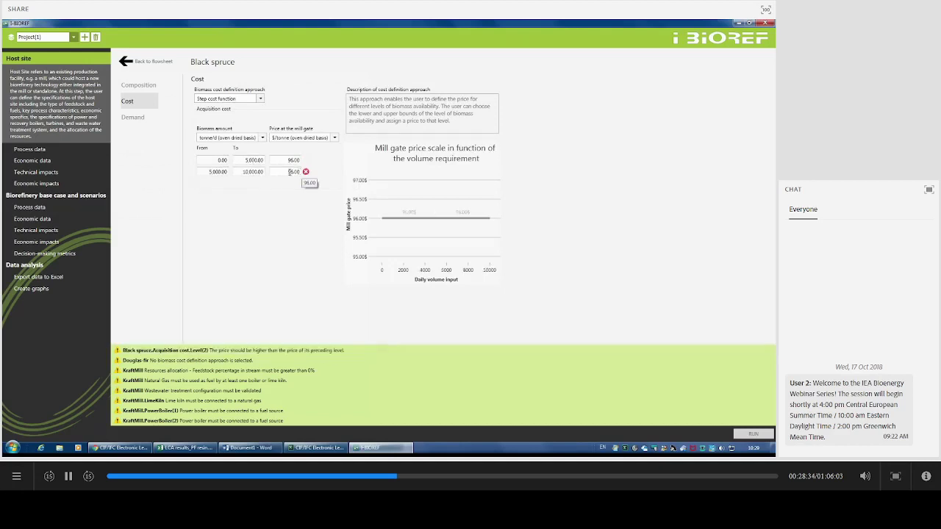
left_click(254, 160)
type("3000")
left_click(310, 245)
left_click(282, 172)
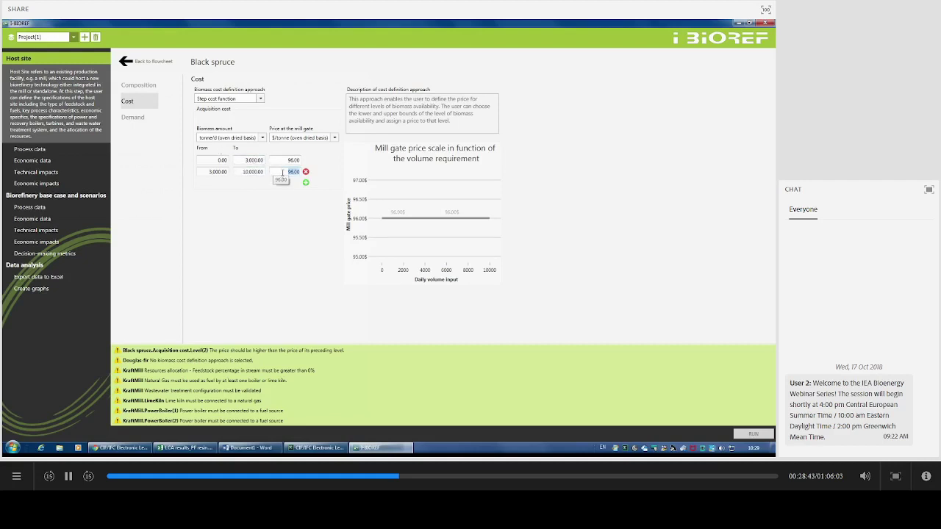
type("105")
left_click(304, 239)
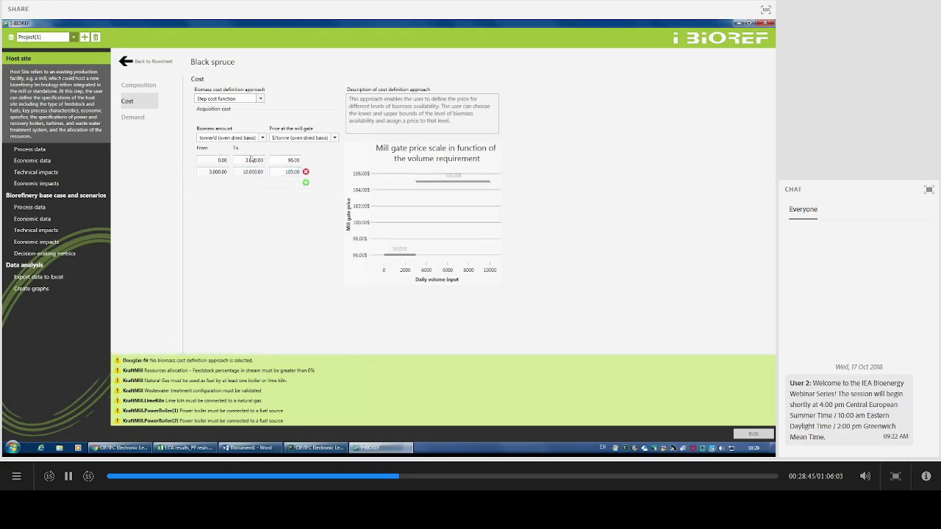
left_click(156, 66)
Set the Douglas-fir's cost definition approach to Step cost function and add two more price levels.
double_click(207, 94)
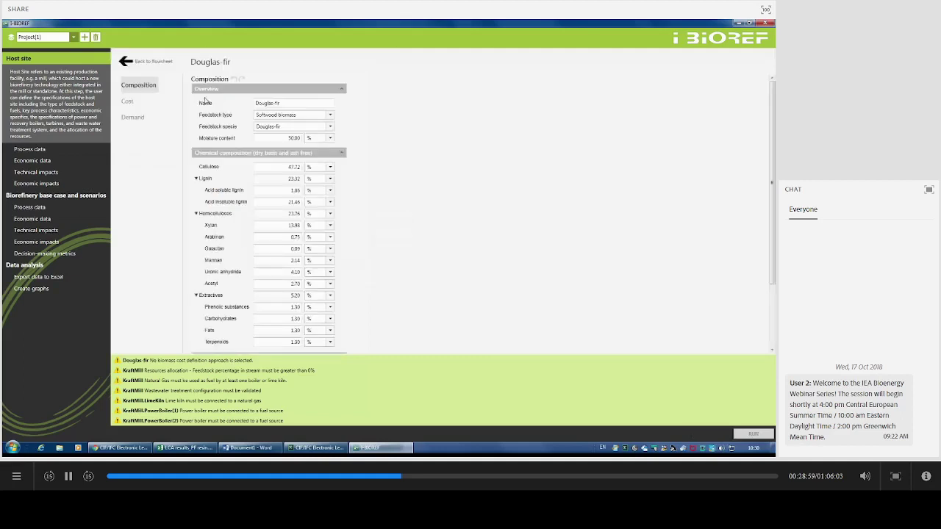
left_click(128, 103)
left_click(205, 99)
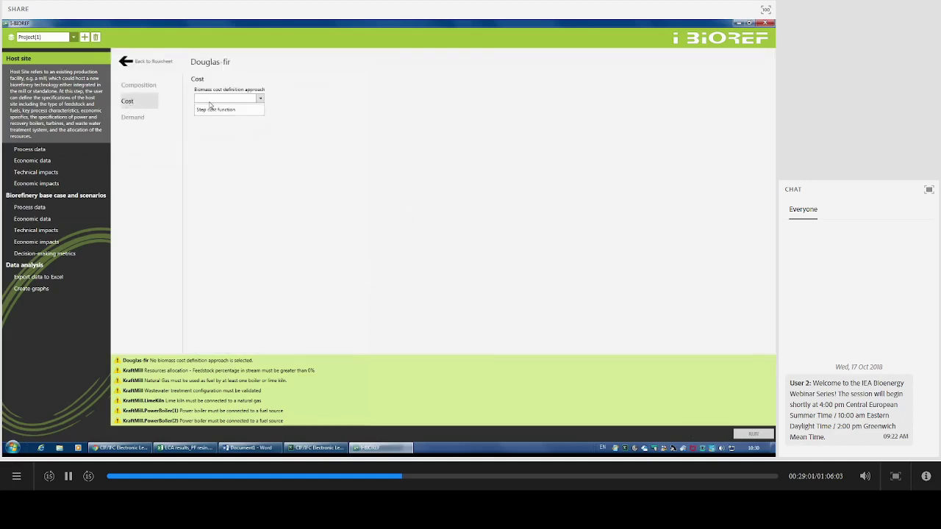
left_click(212, 110)
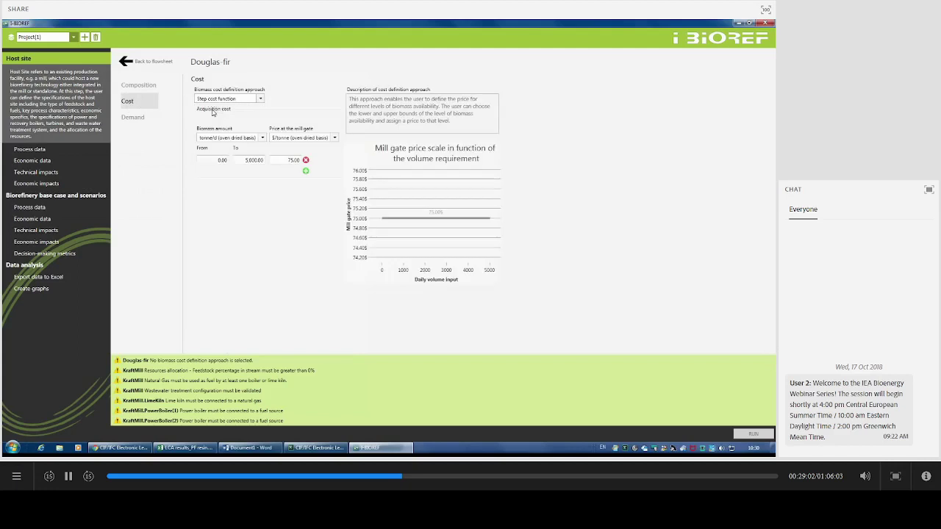
left_click(307, 172)
left_click(305, 183)
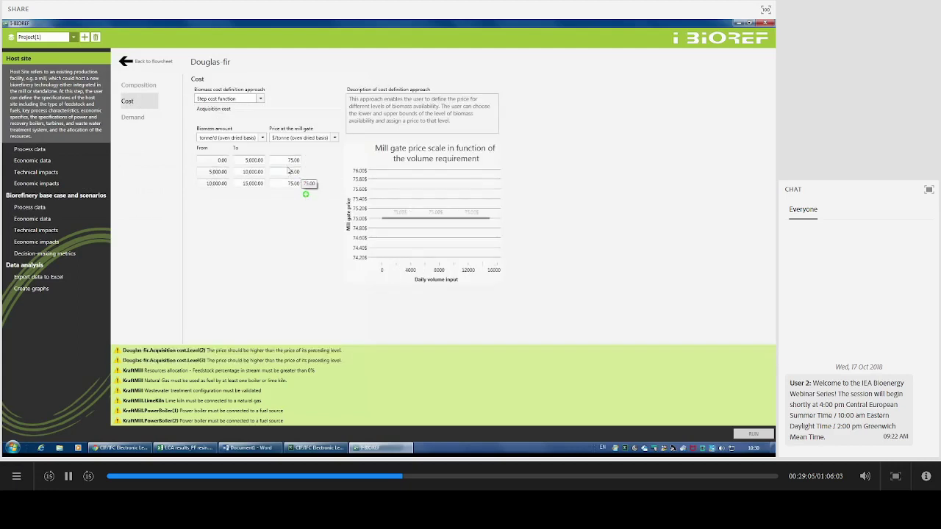
left_click(156, 63)
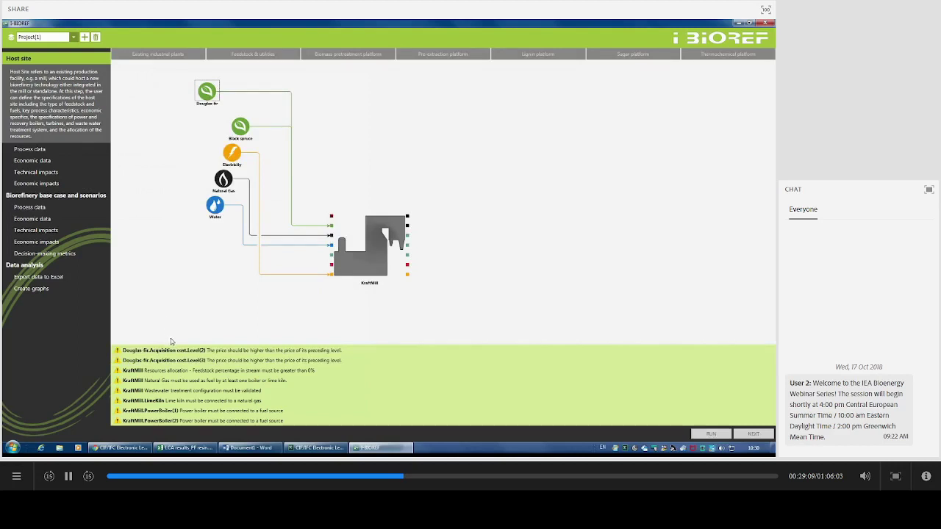
Set the Douglas-fir's second-level mill gate price to 85 $/tonne and delete the third price level.
double_click(208, 94)
left_click(146, 104)
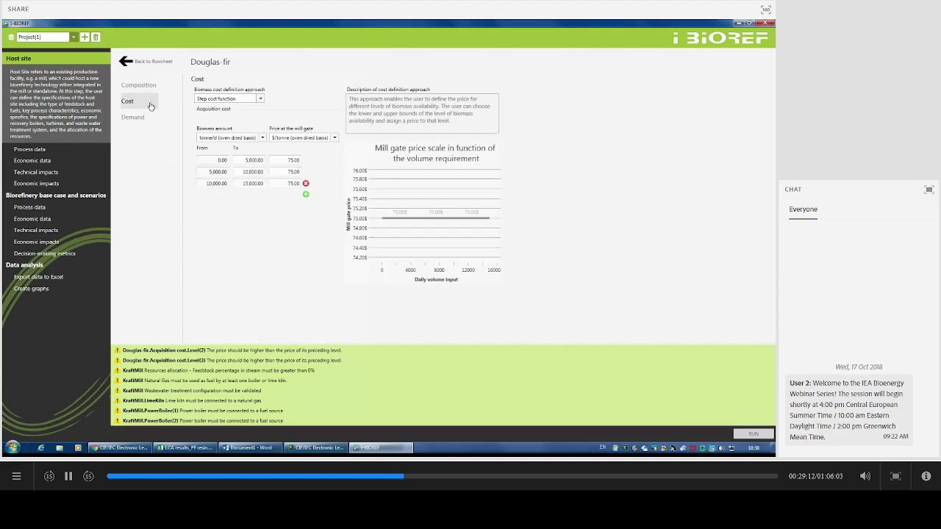
double_click(282, 172)
type("85")
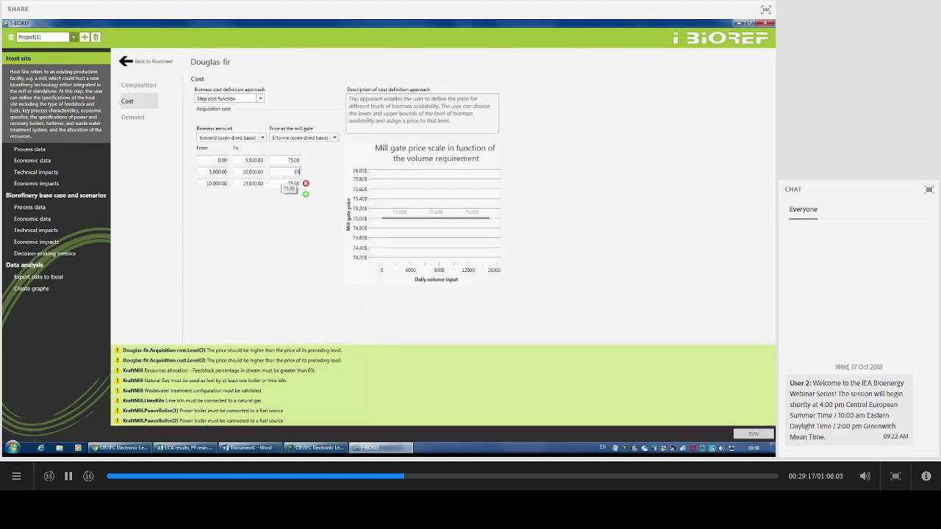
left_click(306, 183)
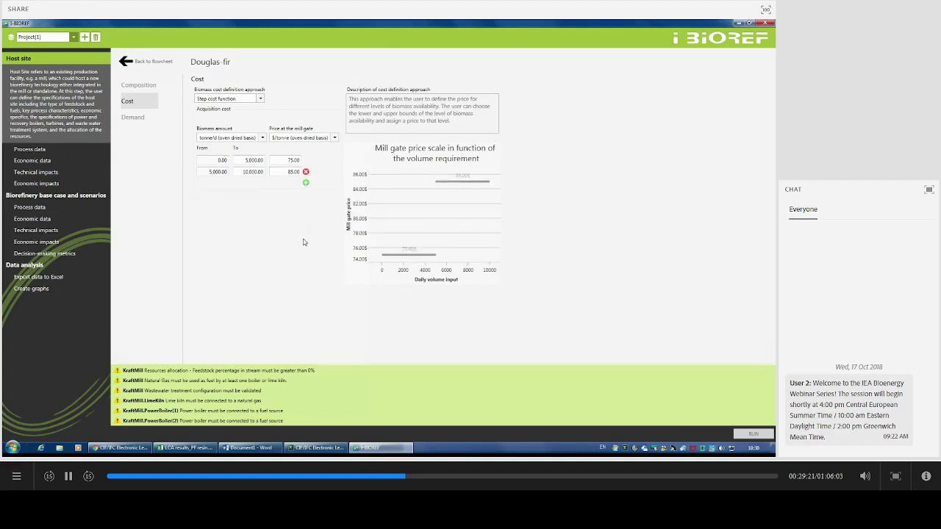
left_click(160, 64)
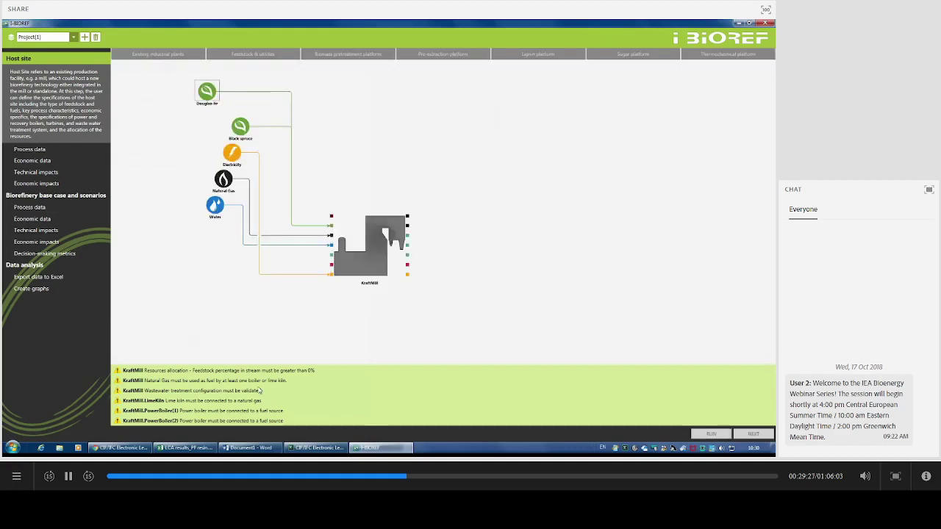
Add Natural Gas as the single inlet fuel of PowerBoiler(1) in the Kraft Mill's boilers and lime kiln data.
double_click(359, 267)
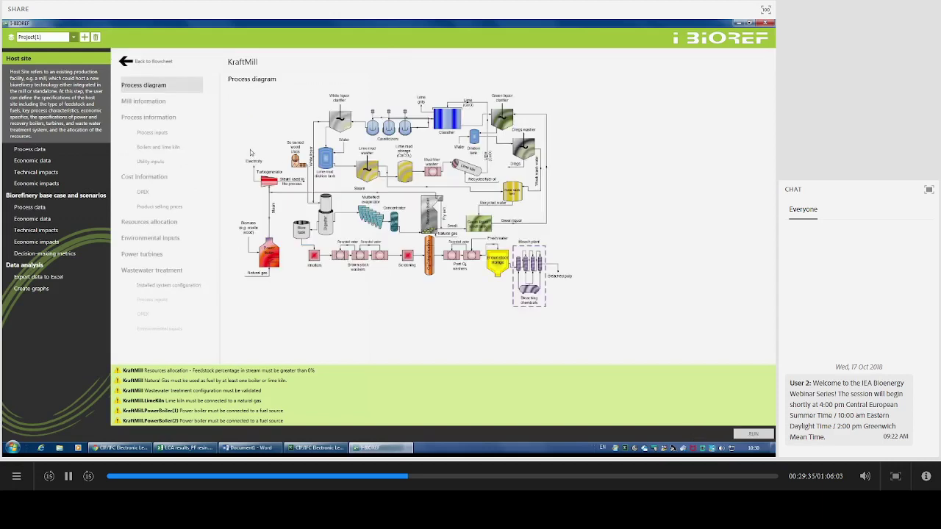
left_click(164, 147)
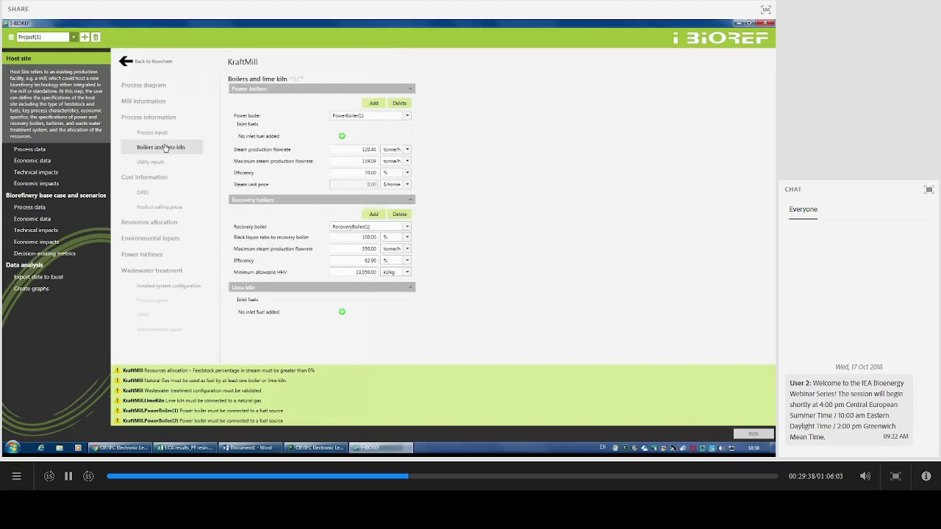
left_click(342, 137)
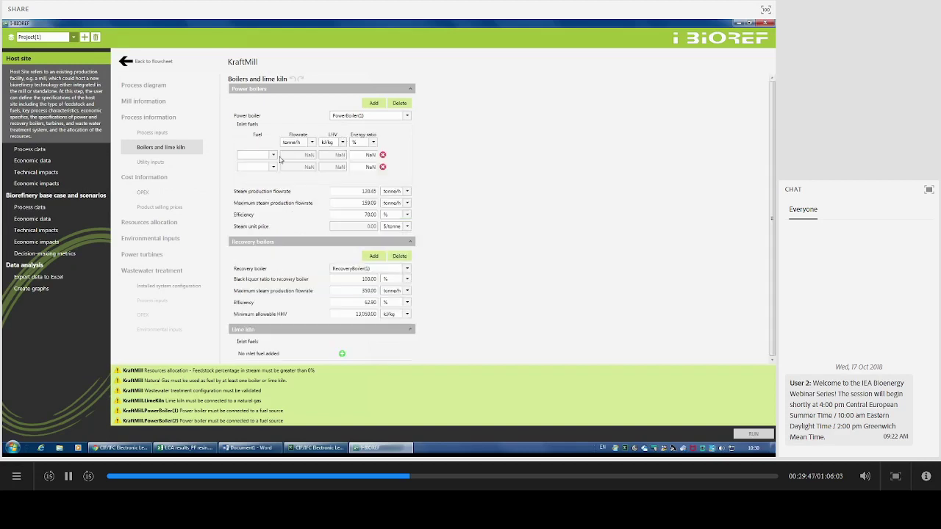
left_click(382, 166)
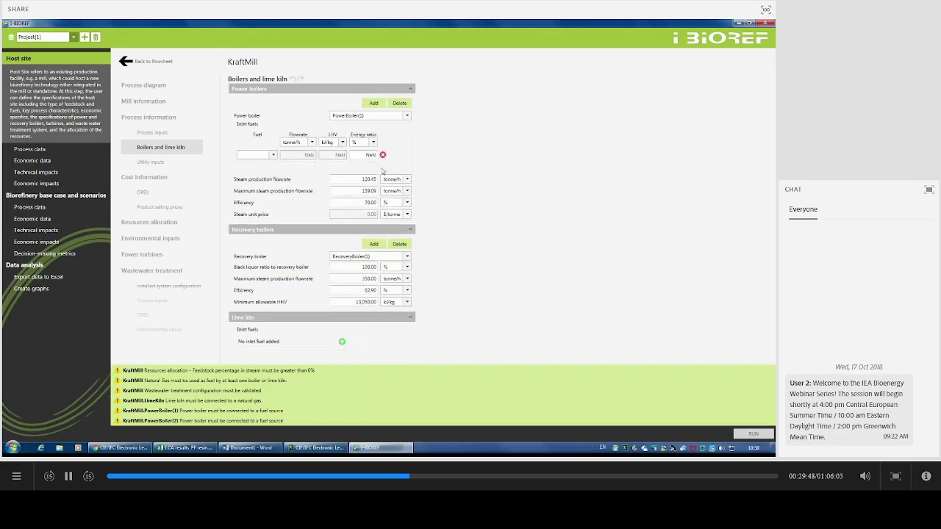
left_click(273, 157)
left_click(254, 167)
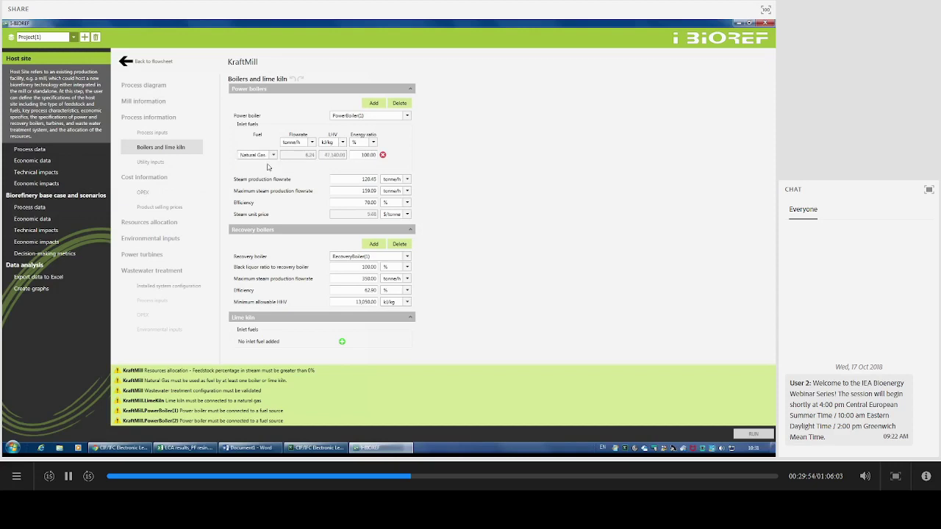
Add Natural Gas as the inlet fuel of both PowerBoiler(2) and the lime kiln.
left_click(377, 117)
left_click(360, 136)
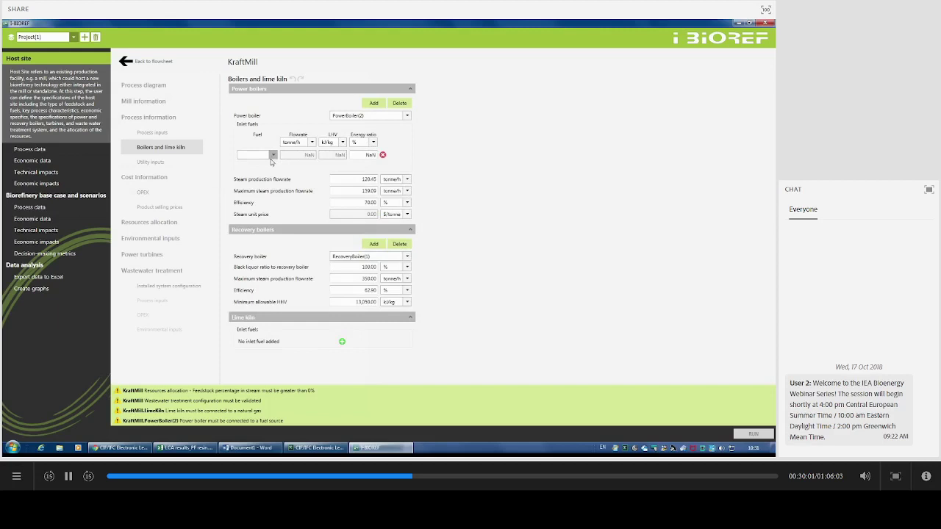
left_click(271, 158)
left_click(270, 167)
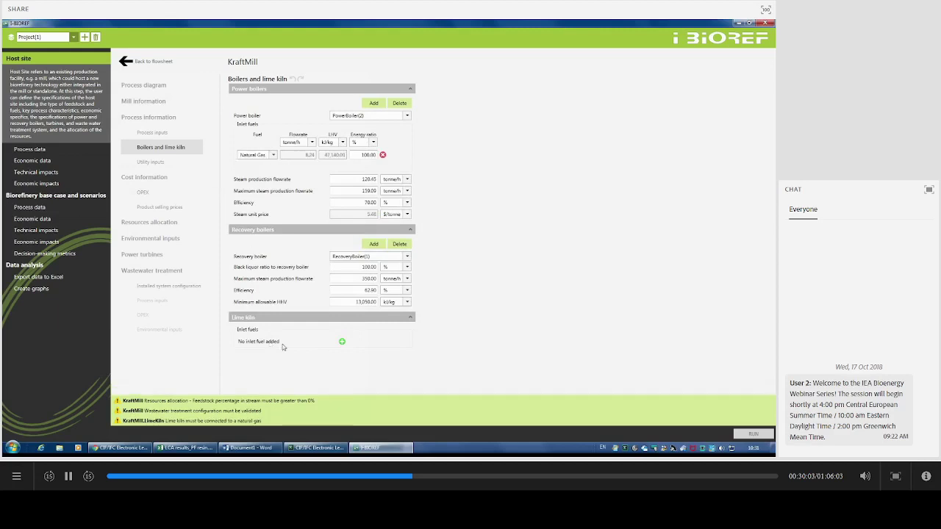
left_click(342, 341)
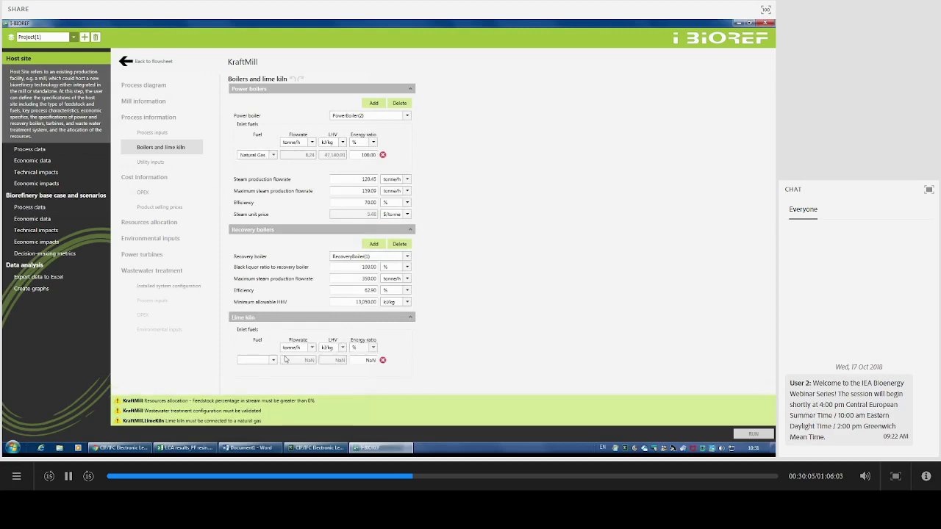
left_click(273, 360)
left_click(261, 372)
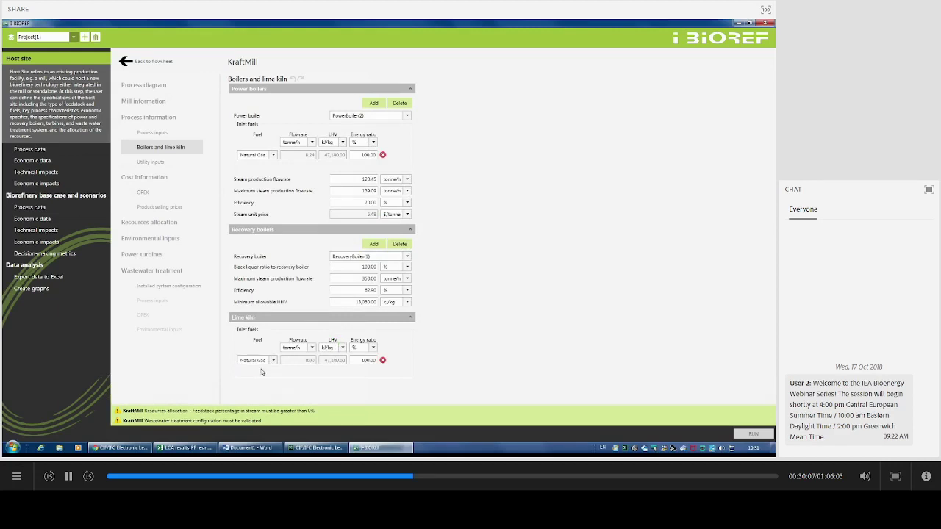
Set the Kraft Mill's feedstock resource allocation to 60% Black spruce and 40% Douglas-fir.
left_click(172, 226)
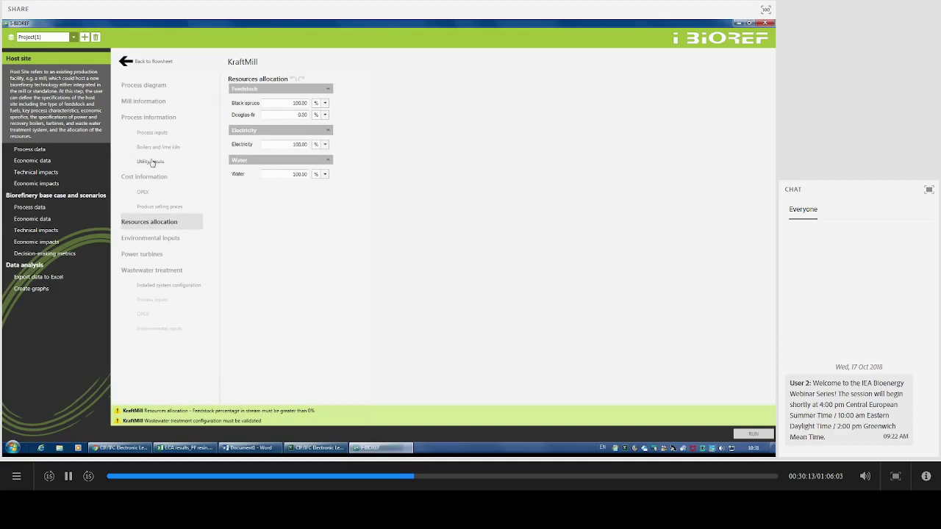
left_click(279, 103)
type("60")
left_click(294, 114)
type("40")
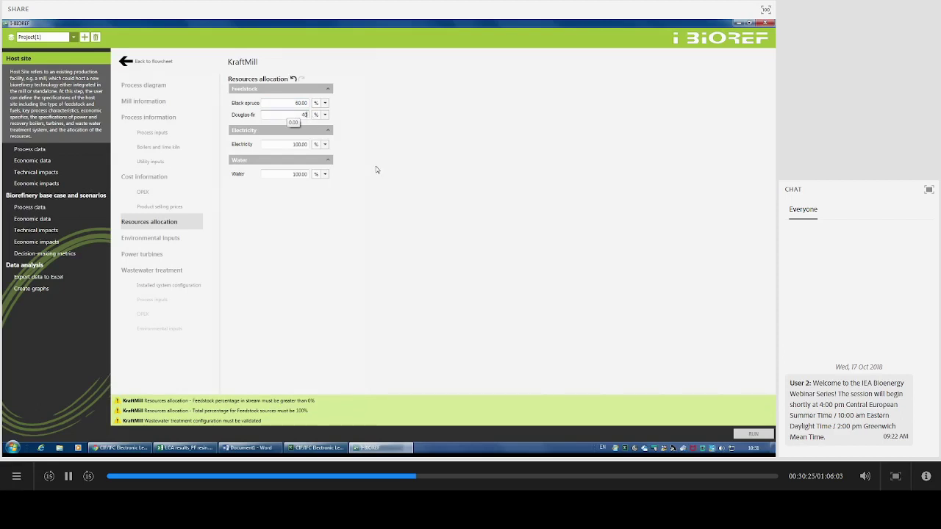
left_click(394, 217)
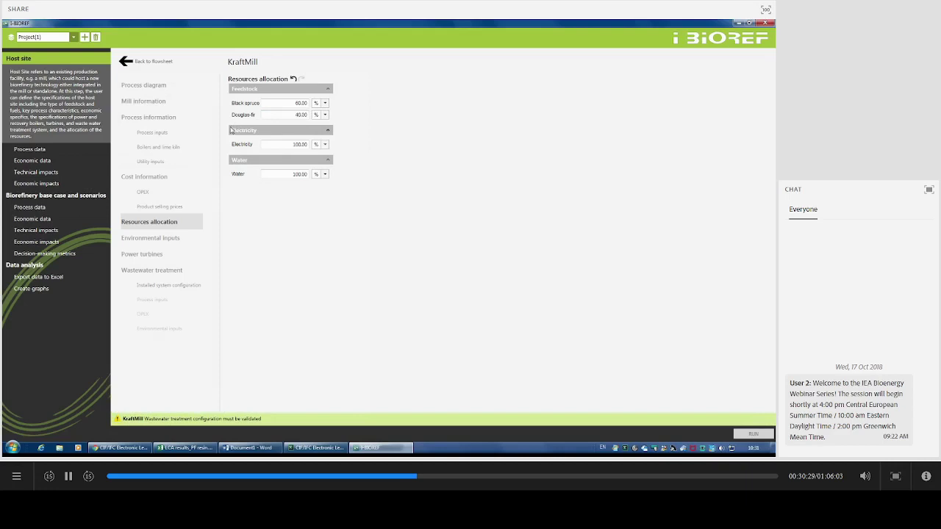
Validate the Kraft Mill's wastewater treatment configuration with gravity belt thickening, screw press dewatering and sludge to landfill.
left_click(174, 271)
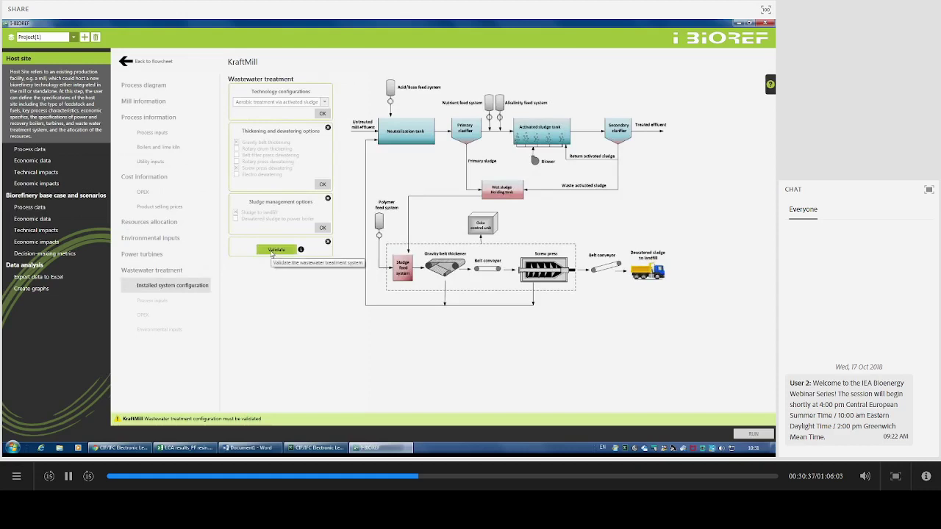
left_click(328, 242)
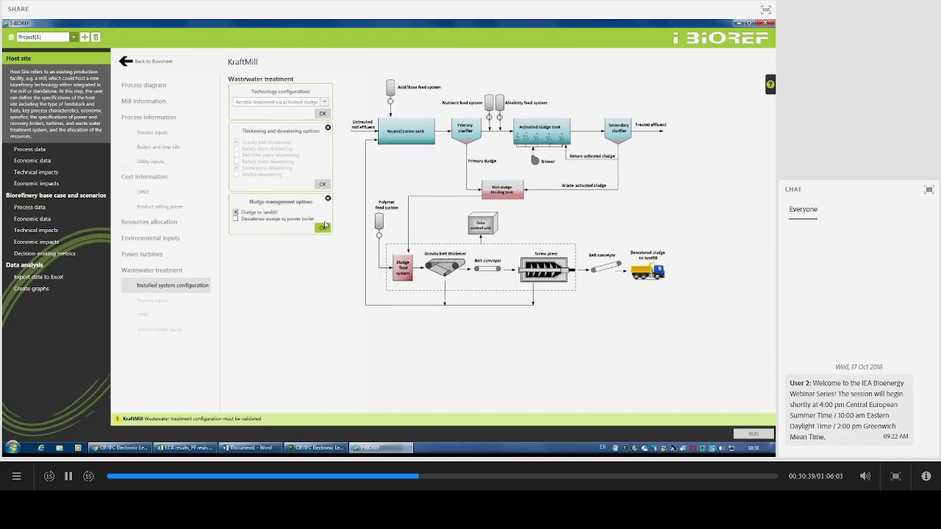
left_click(329, 199)
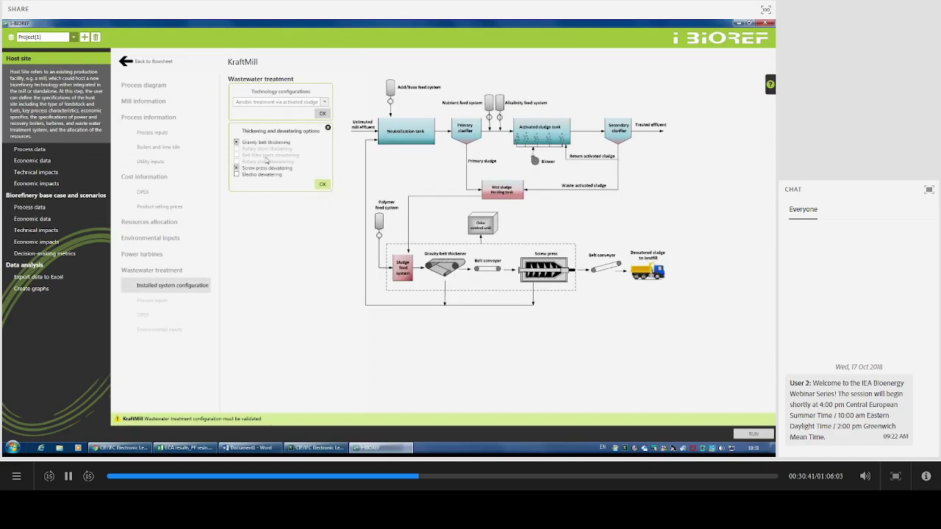
left_click(322, 185)
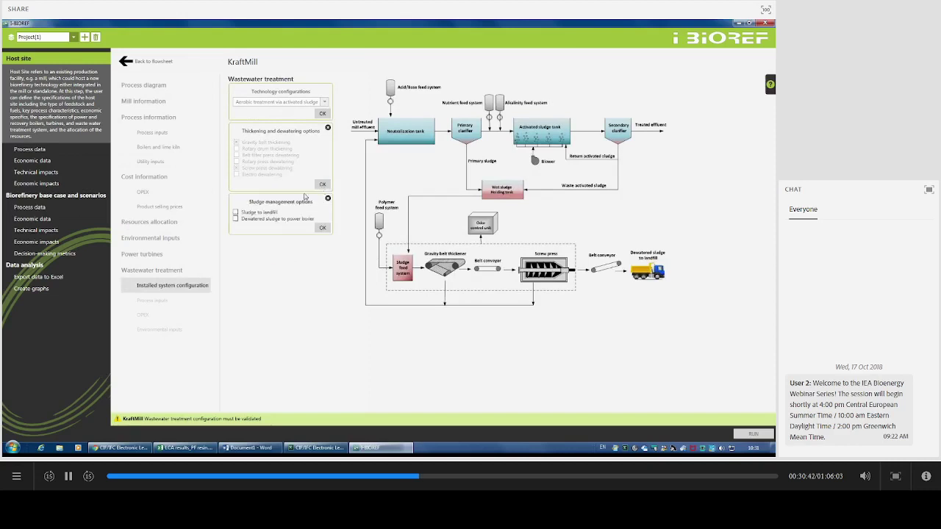
left_click(258, 214)
left_click(322, 227)
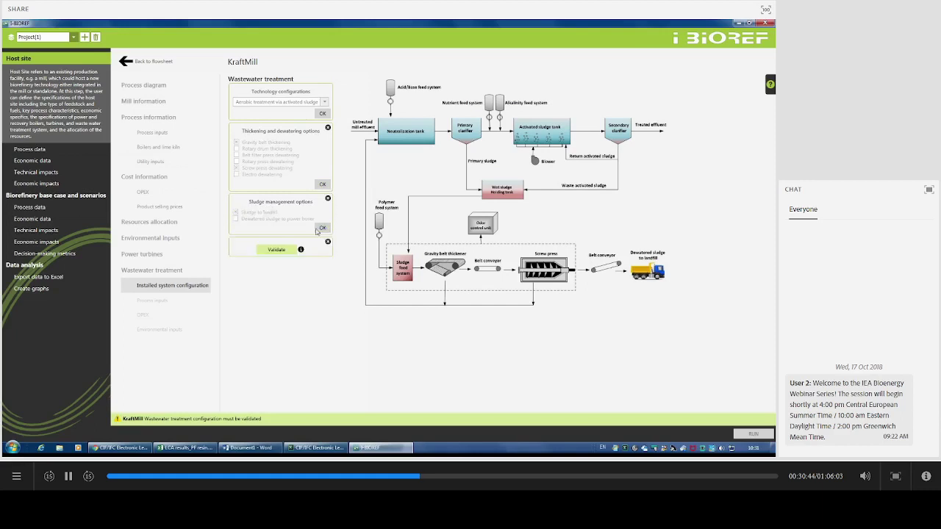
left_click(279, 250)
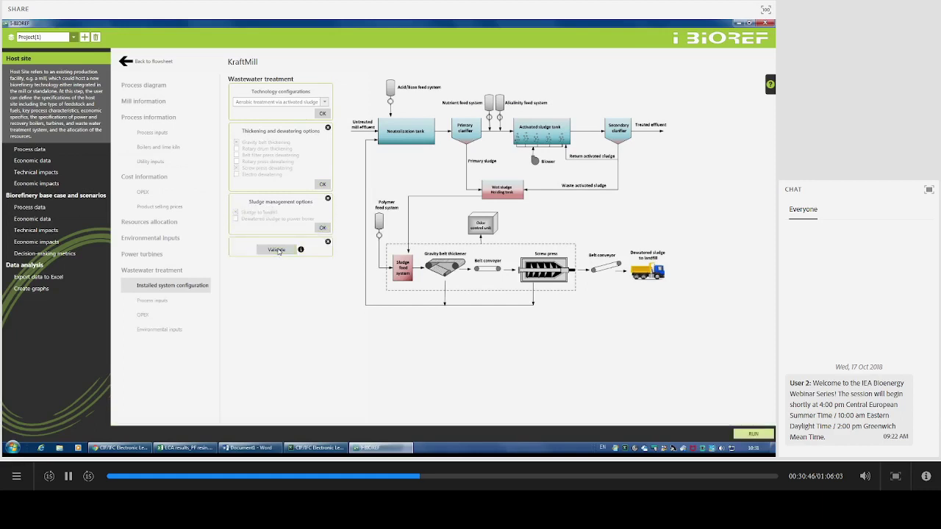
Run the host site simulation from the flowsheet and automatically increase PowerBoiler(1) steam production by 13.32 tonne/h.
left_click(152, 62)
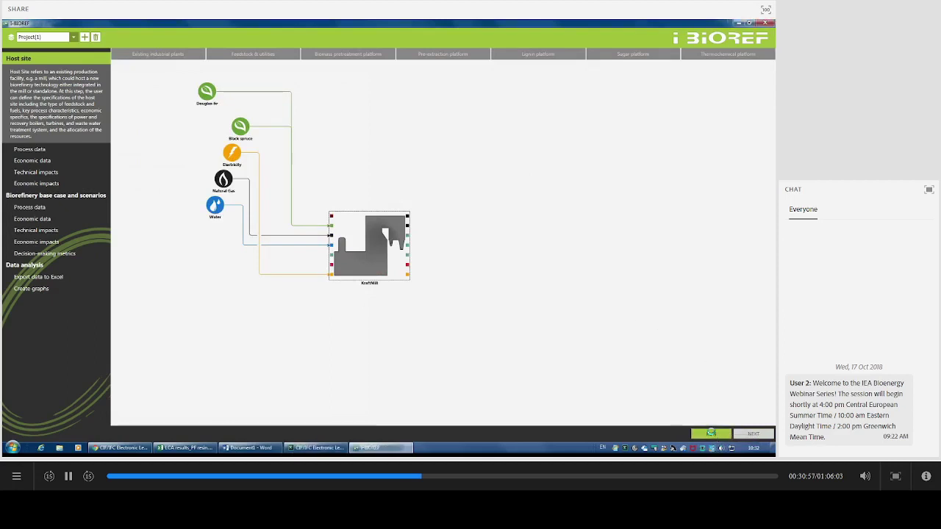
left_click(711, 433)
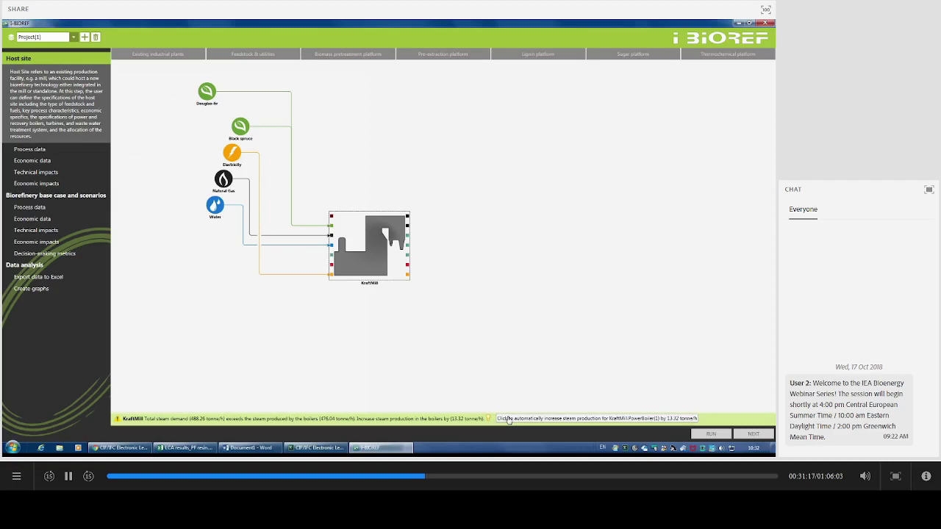
left_click(508, 418)
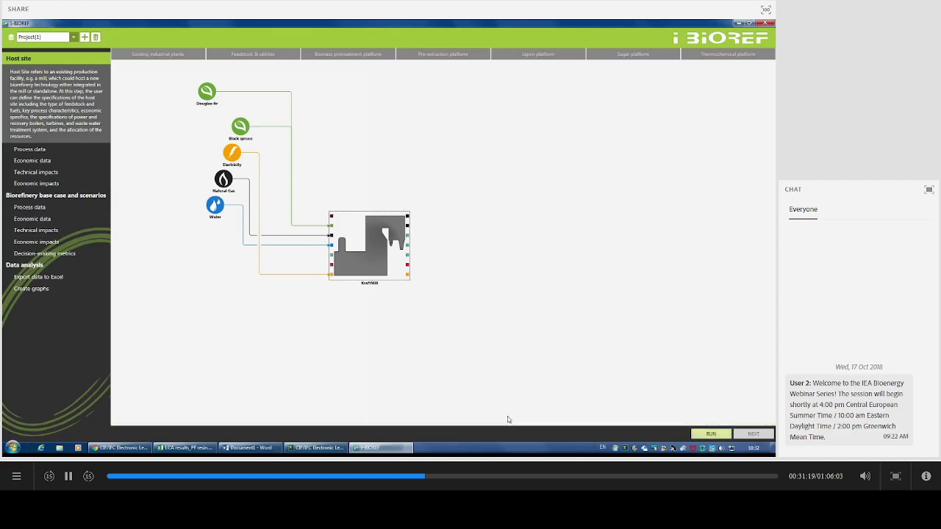
Rerun the host site simulation, selling the Kraft Mill's extra electricity to the grid and running it again.
left_click(692, 435)
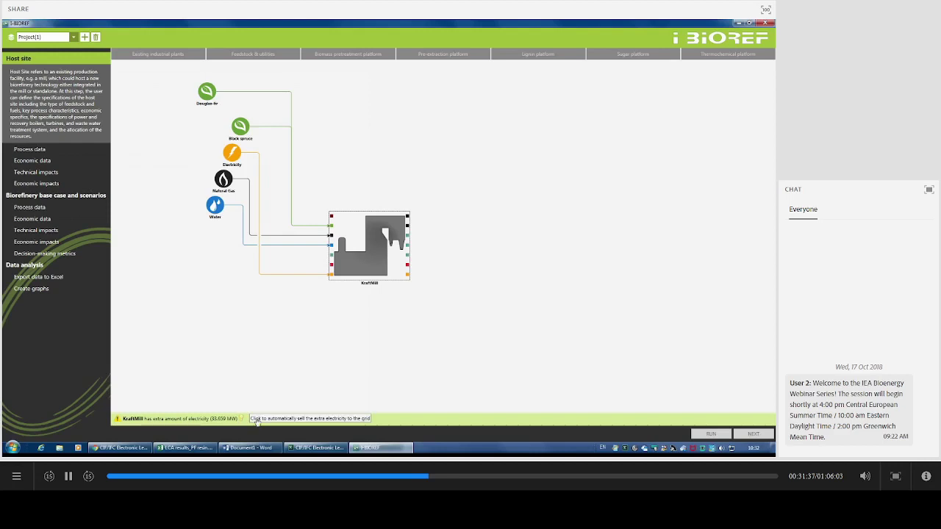
left_click(254, 419)
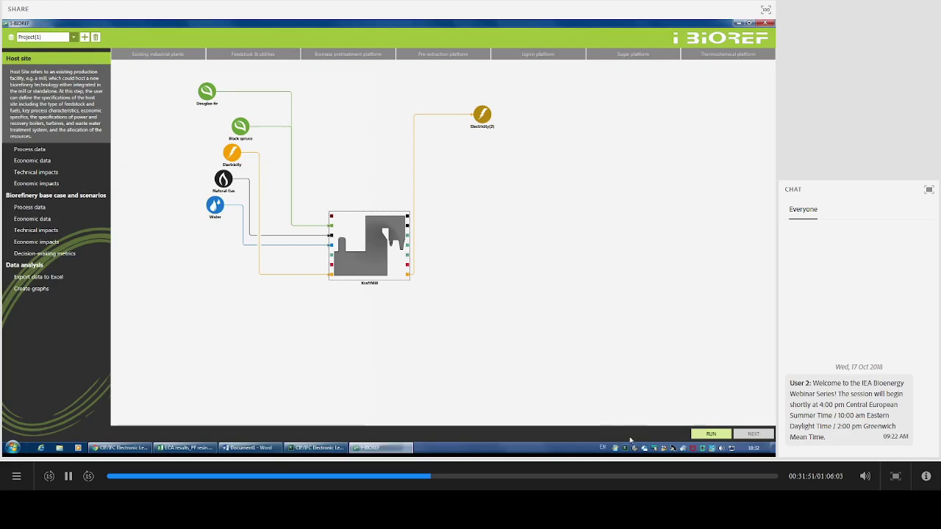
left_click(702, 438)
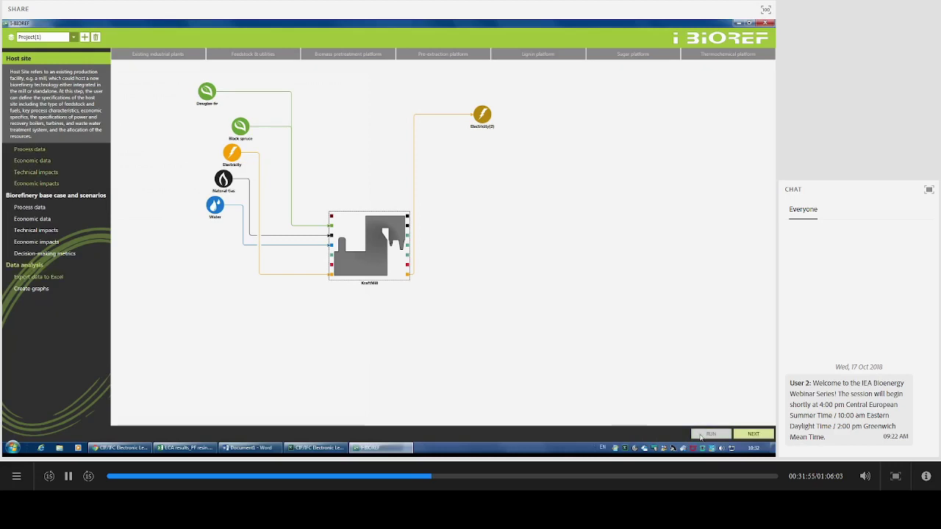
Review the host site's process data, economic data and technical impacts, including resource and utility consumption.
left_click(766, 434)
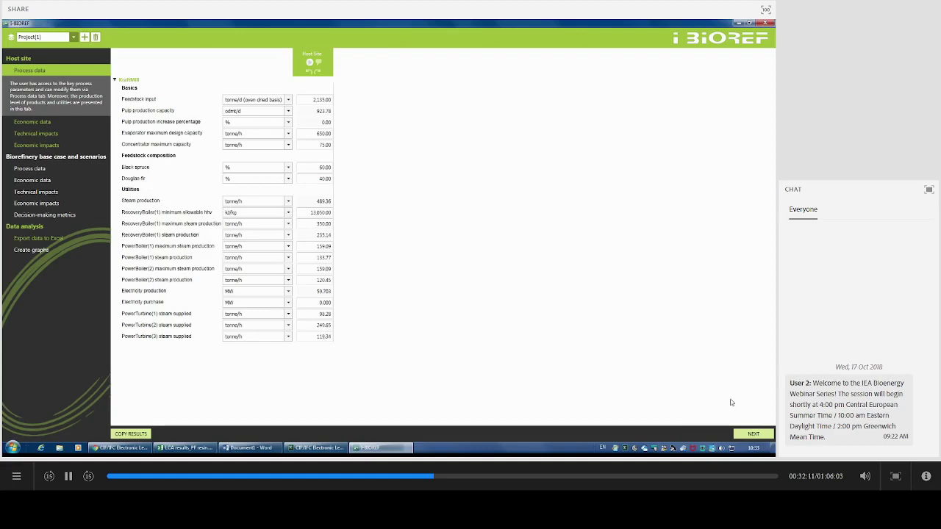
left_click(767, 434)
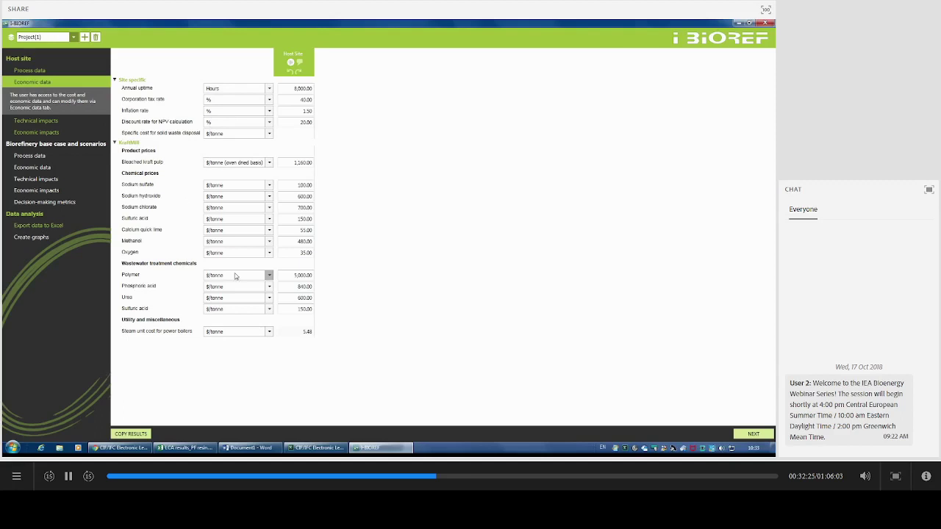
left_click(286, 197)
left_click(754, 435)
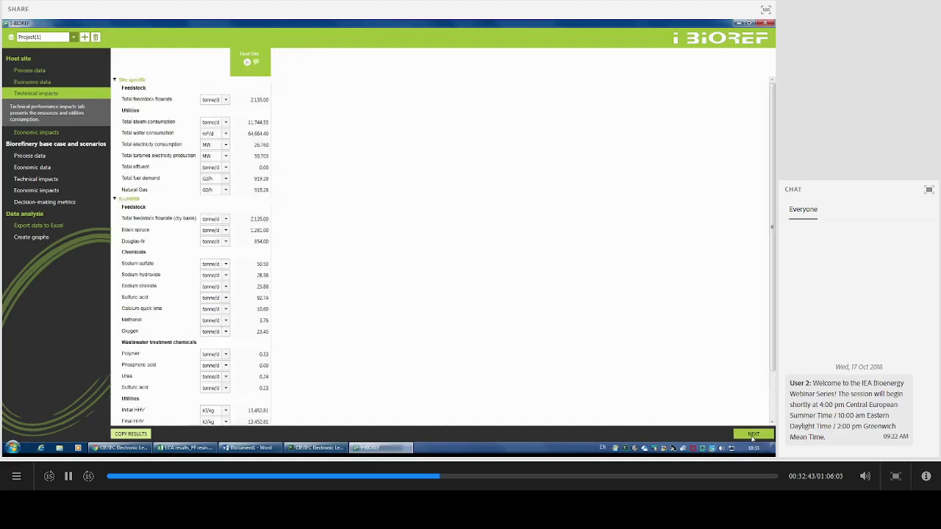
scroll(264, 246, "down", 1)
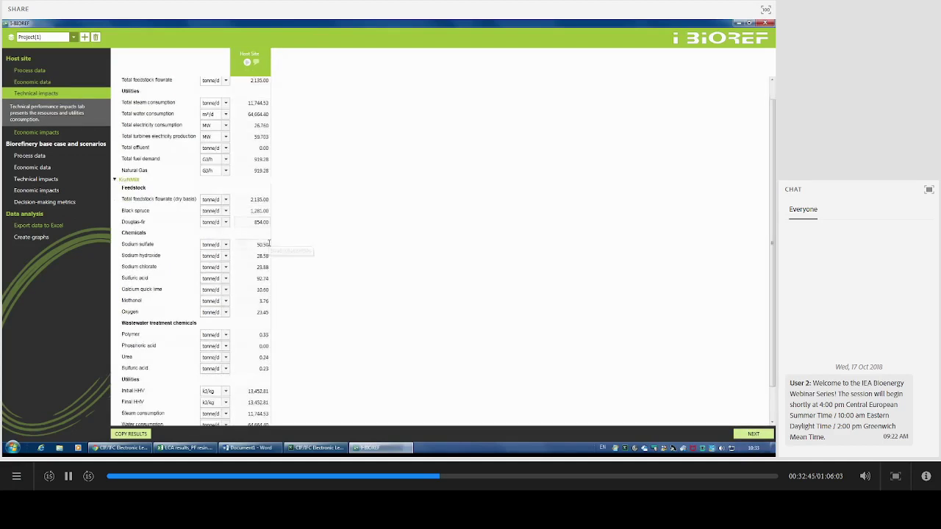
scroll(205, 265, "down", 2)
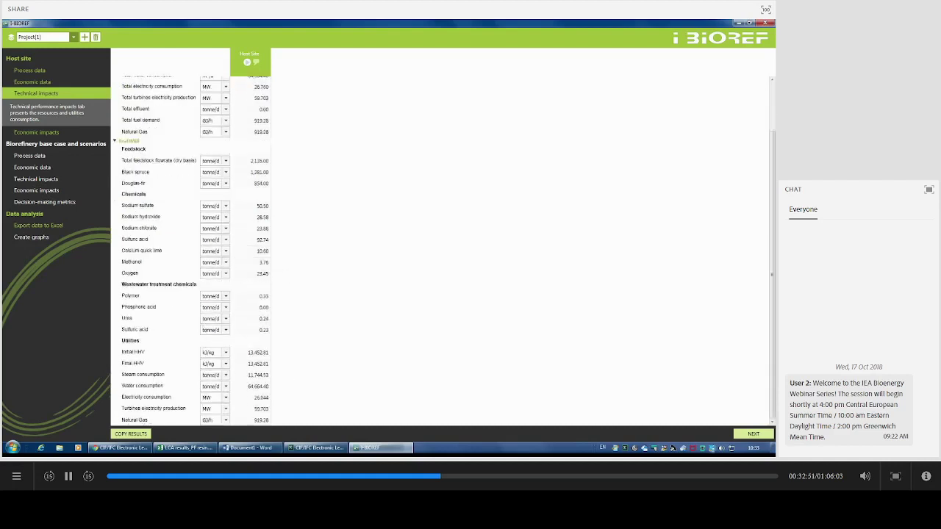
Examine the host site's economic impacts, expanding the site-specific operating cost and the site-specific revenue and profit.
left_click(753, 435)
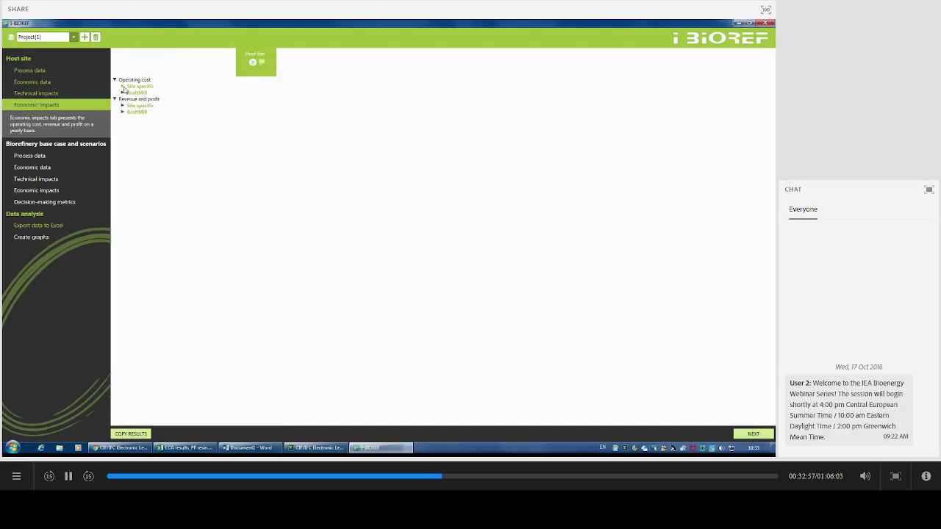
left_click(122, 88)
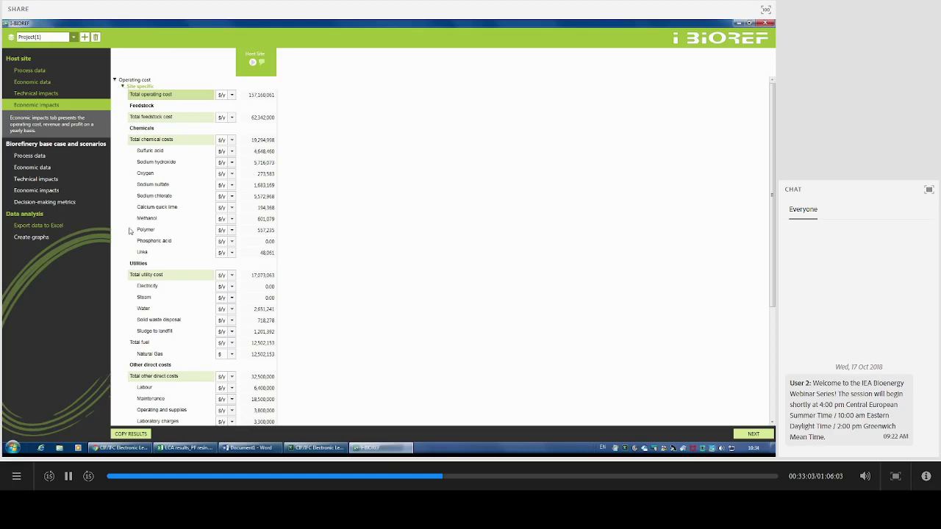
scroll(129, 245, "down", 2)
scroll(129, 245, "down", 3)
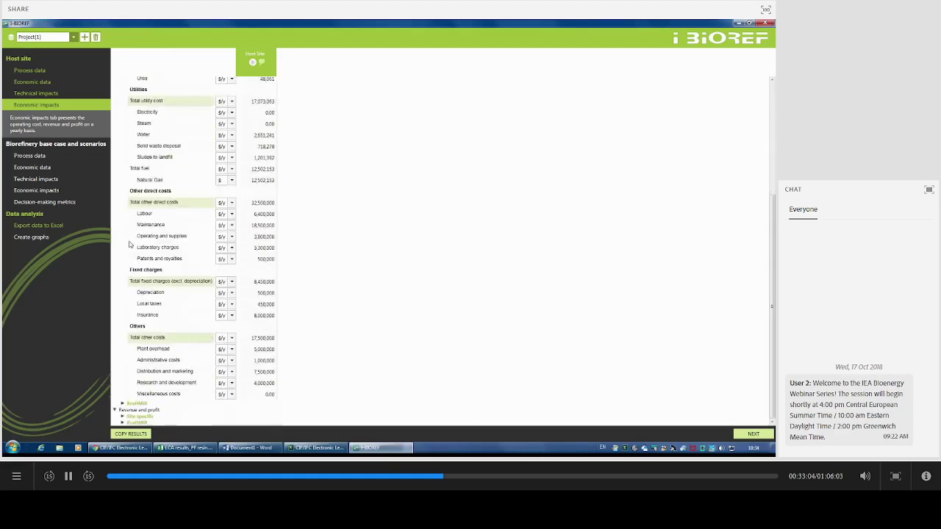
left_click(128, 417)
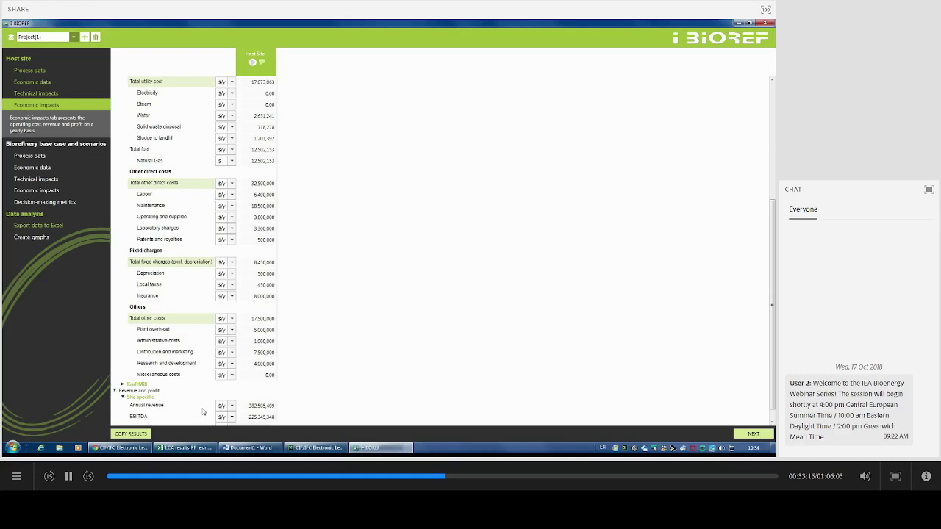
Add a LignoBoost lignin unit with low residue content lignin and PF resins to the base case flowsheet, beside the Kraft Mill.
left_click(755, 435)
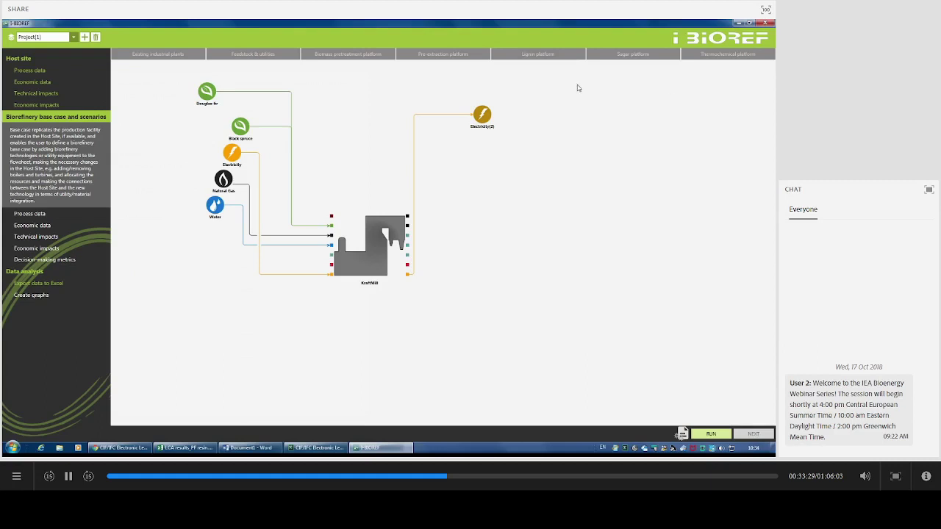
left_click(572, 59)
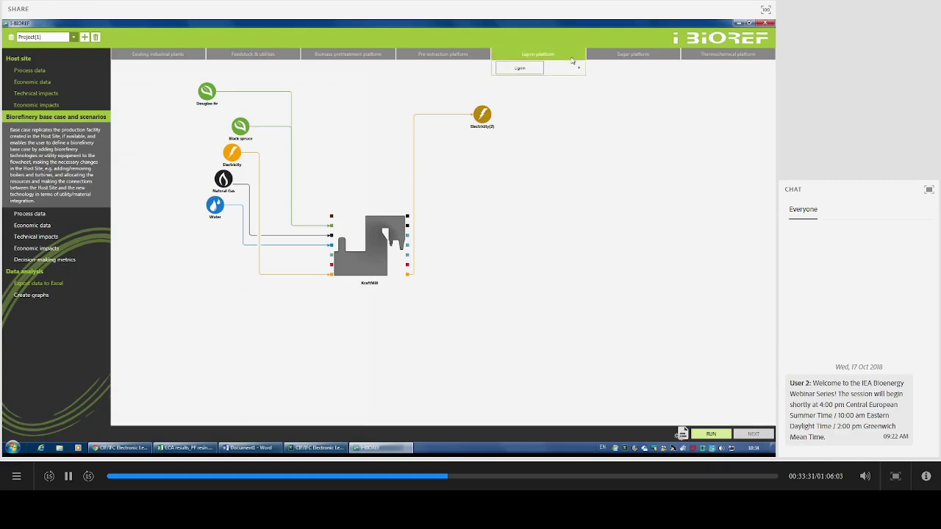
mouse_move(580, 69)
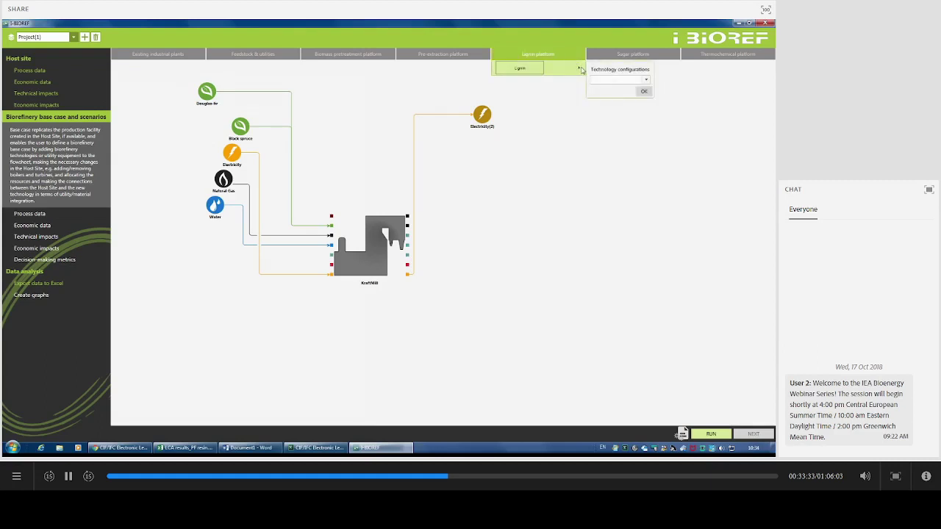
left_click(600, 80)
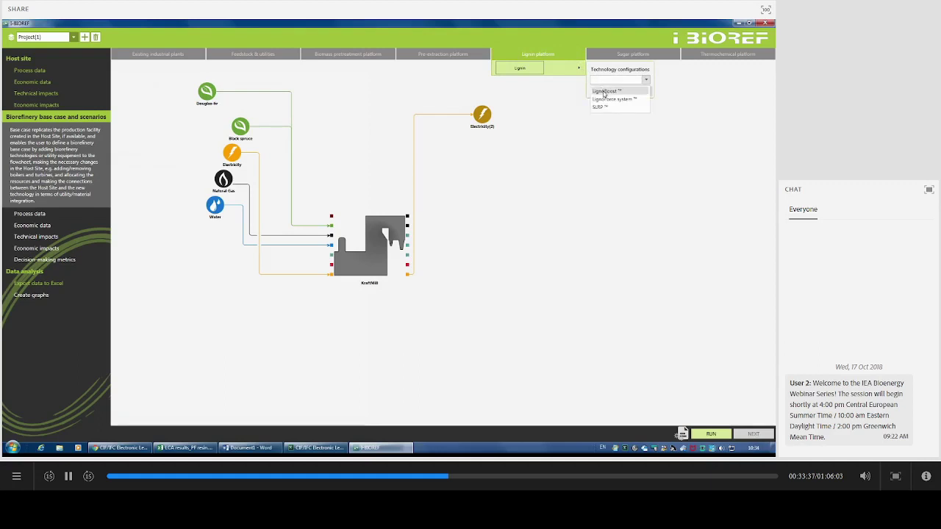
left_click(604, 91)
left_click(645, 91)
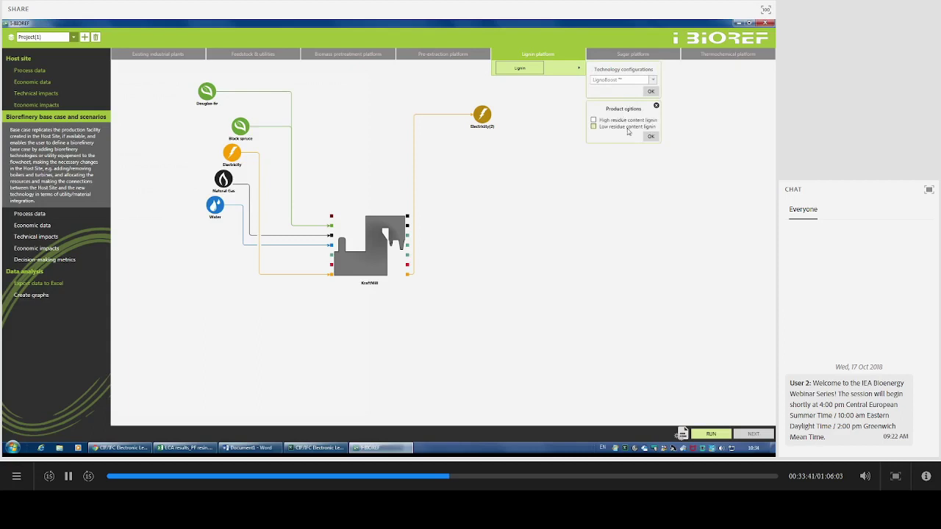
left_click(627, 128)
left_click(650, 137)
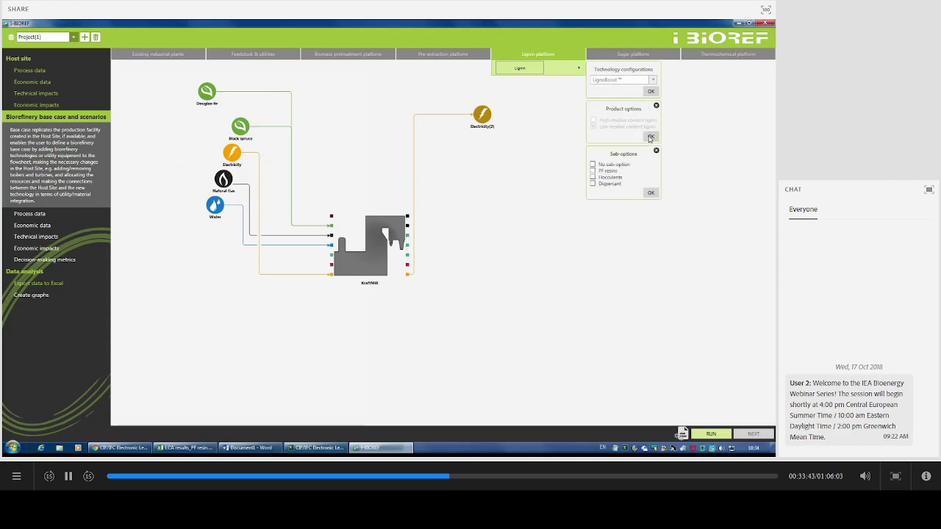
left_click(613, 171)
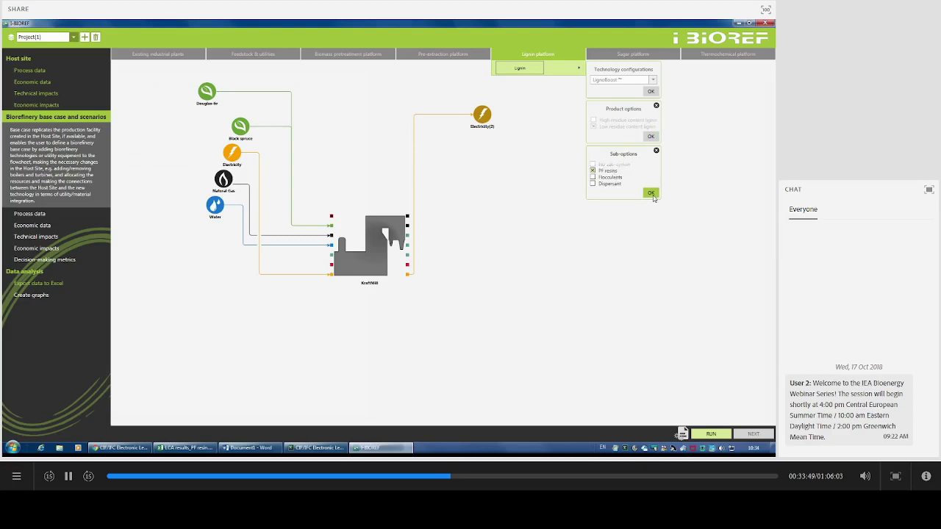
left_click(651, 193)
left_click(610, 216)
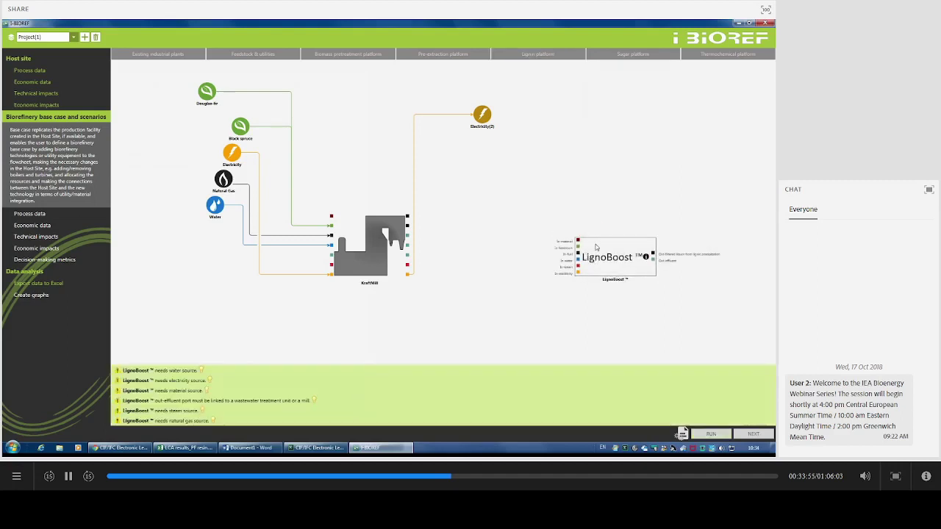
Open the LignoBoost unit and review its process diagram, process inputs and CAPEX.
double_click(596, 244)
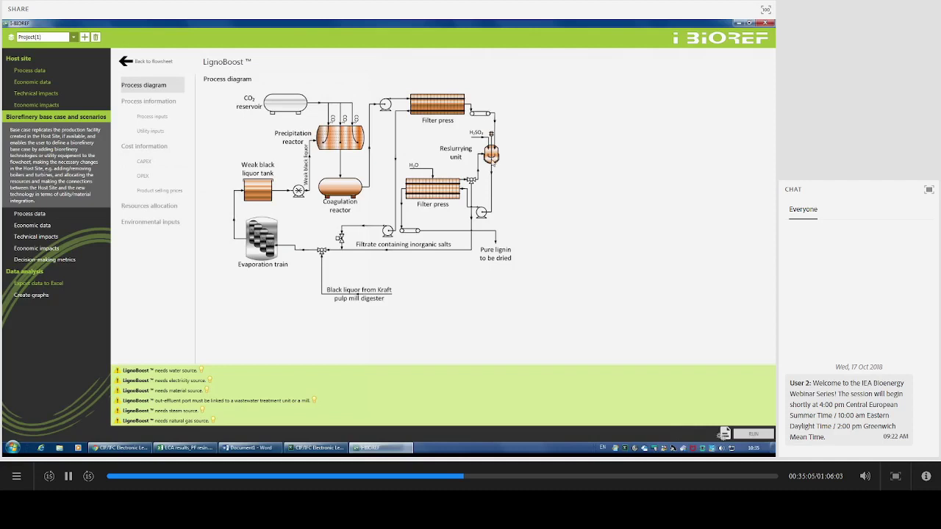
left_click(172, 105)
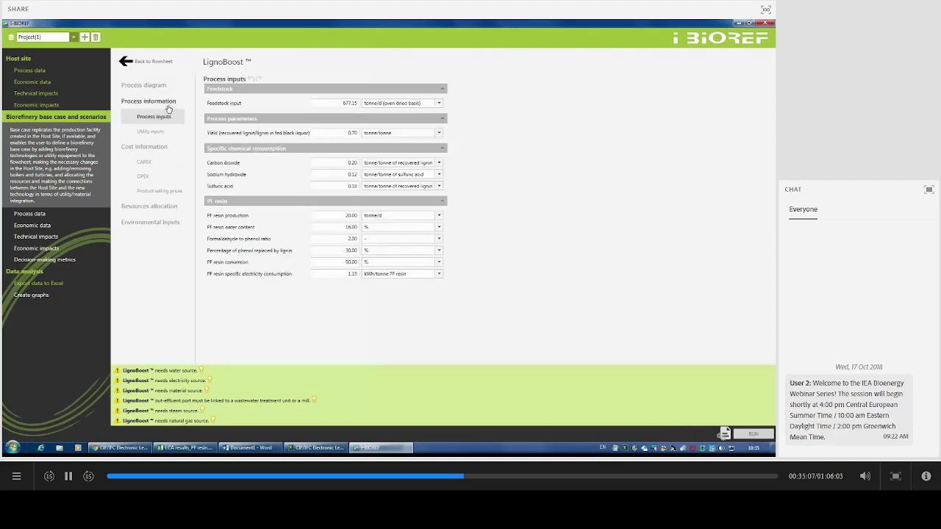
left_click(146, 162)
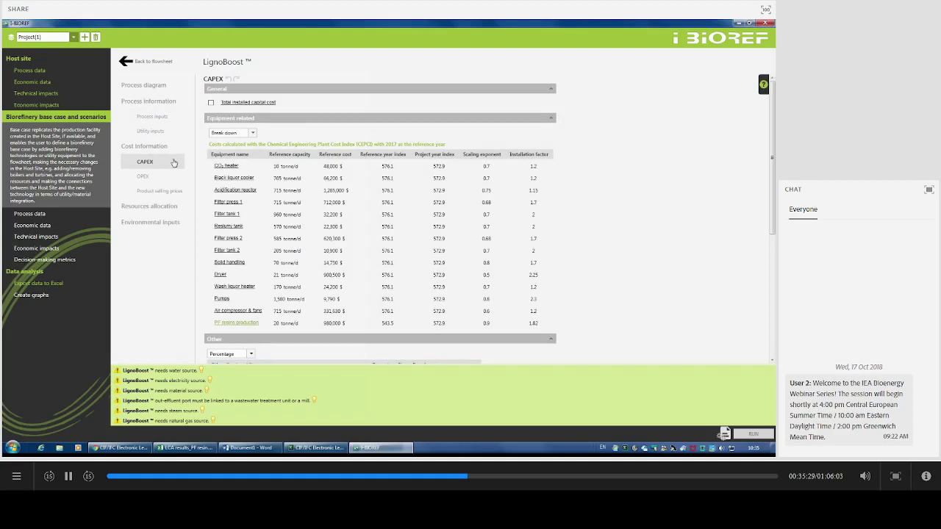
Try the total installed capital cost option and the Total equipment cost for LignoBoost, restoring the Break down view.
left_click(211, 103)
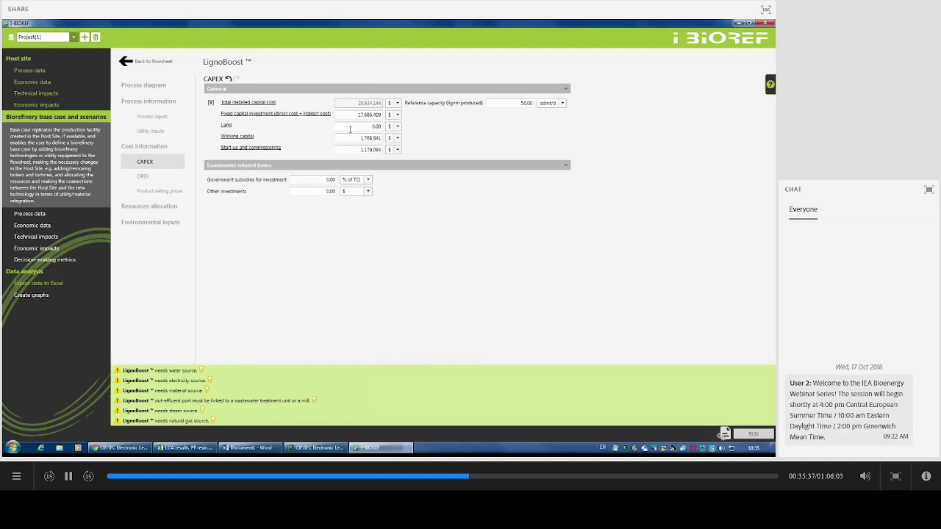
left_click(352, 114)
left_click(211, 104)
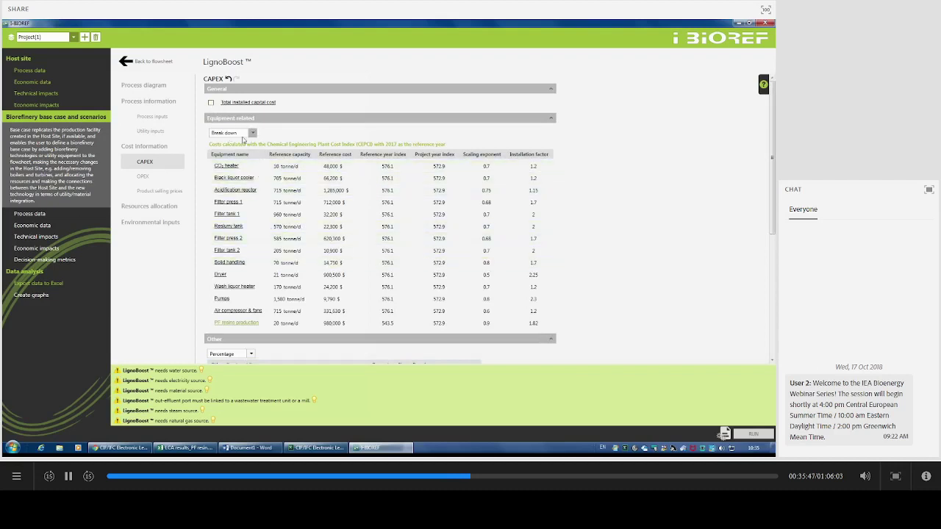
left_click(250, 135)
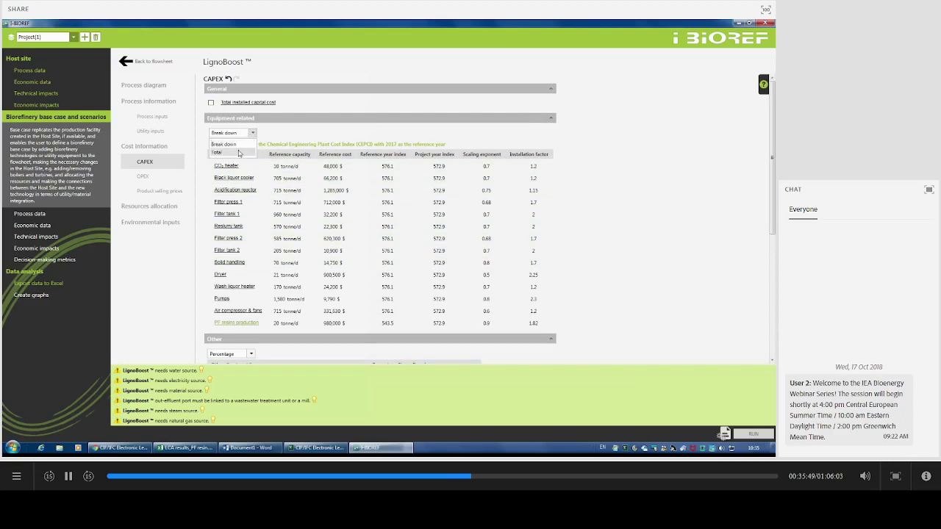
left_click(238, 153)
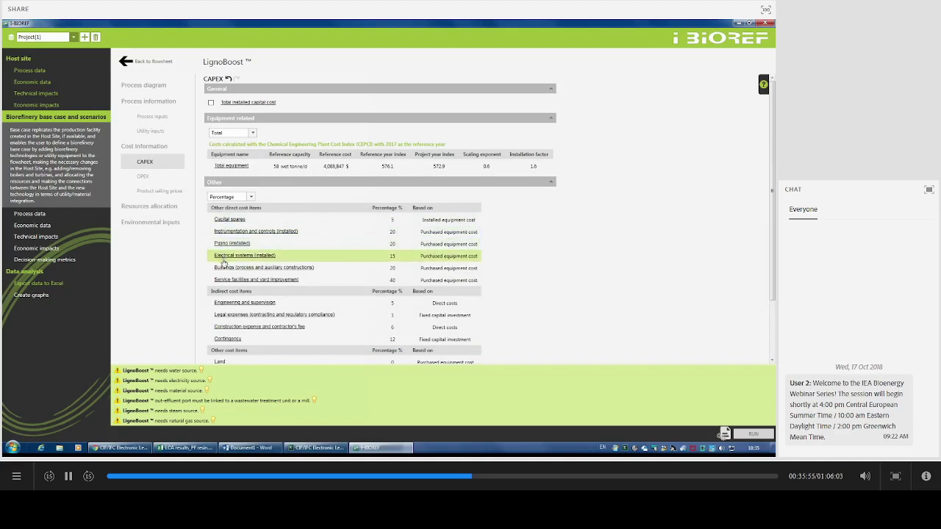
left_click(252, 134)
left_click(243, 147)
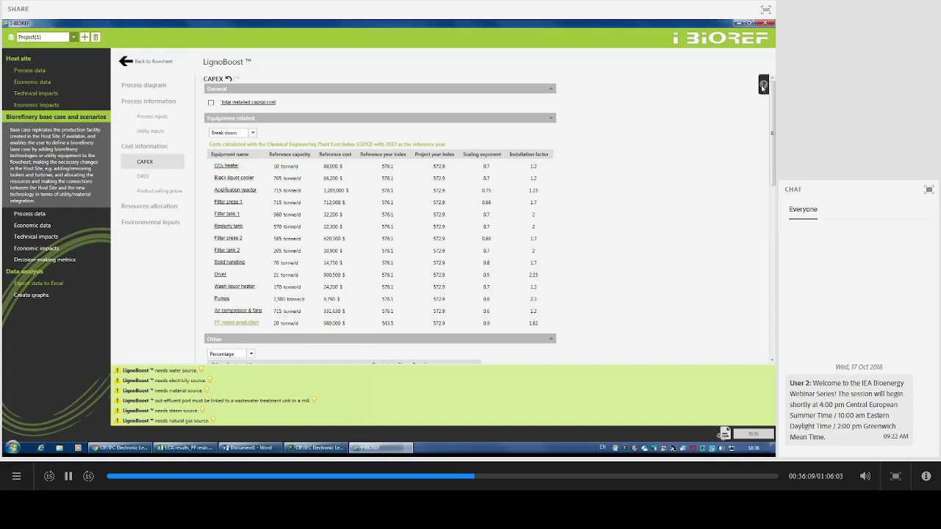
Consult the CEPCI index table in the CAPEX help and return to the flowsheet.
left_click(763, 86)
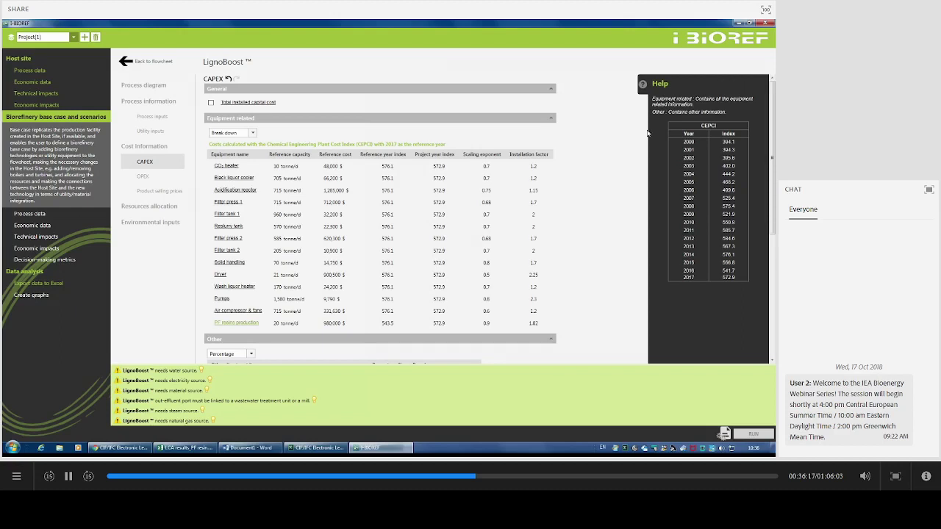
left_click(148, 65)
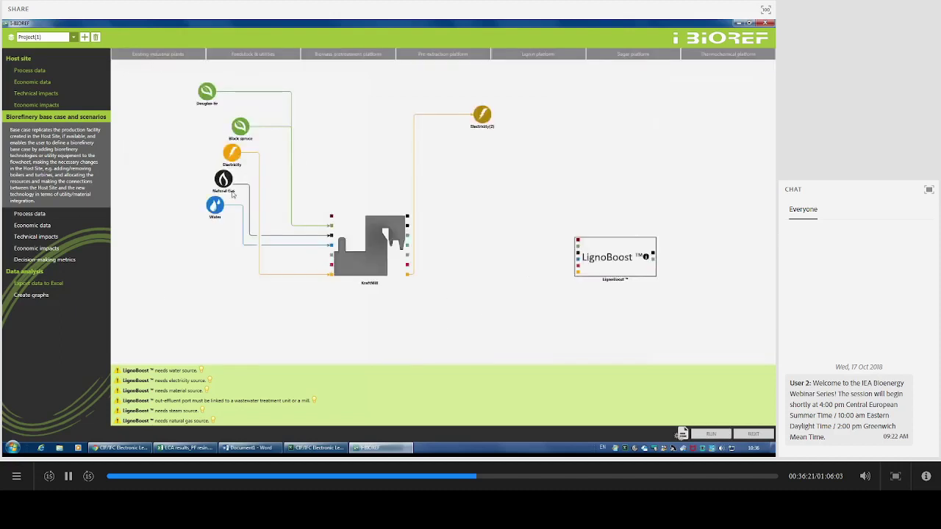
Automatically link LignoBoost to the water, electricity and natural gas sources, and to the Kraft Mill for black liquor, effluent and steam.
left_click(201, 372)
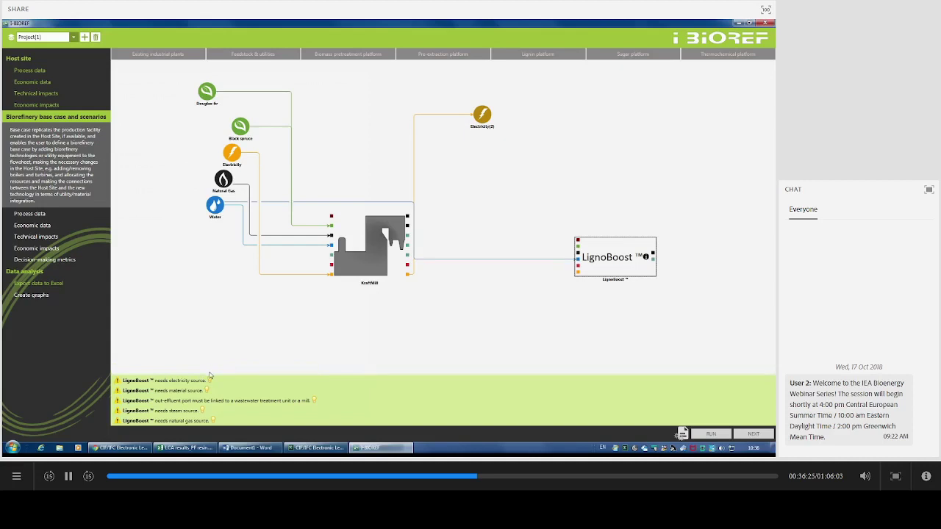
mouse_move(210, 382)
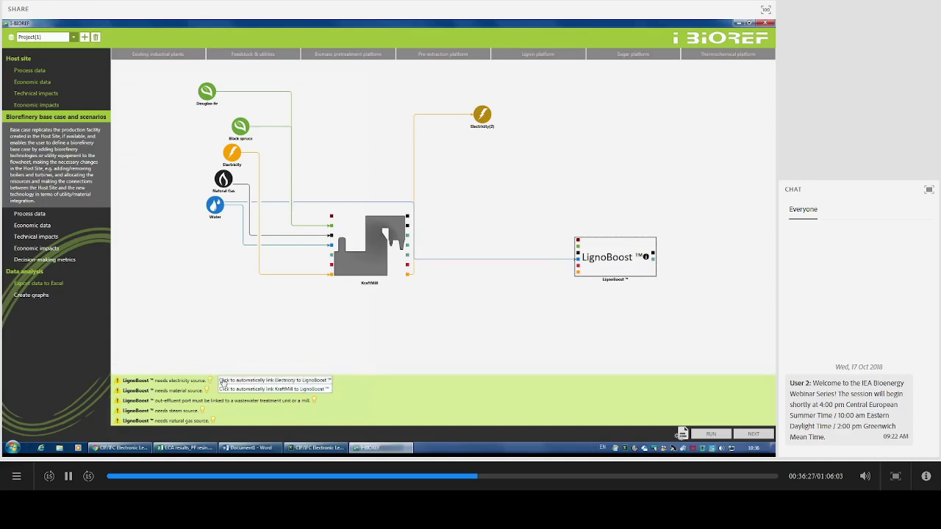
left_click(223, 381)
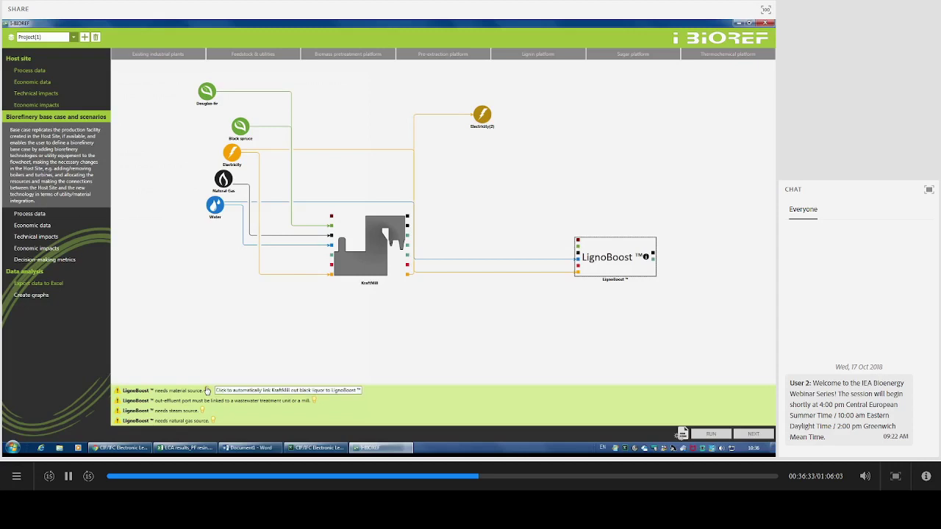
left_click(219, 391)
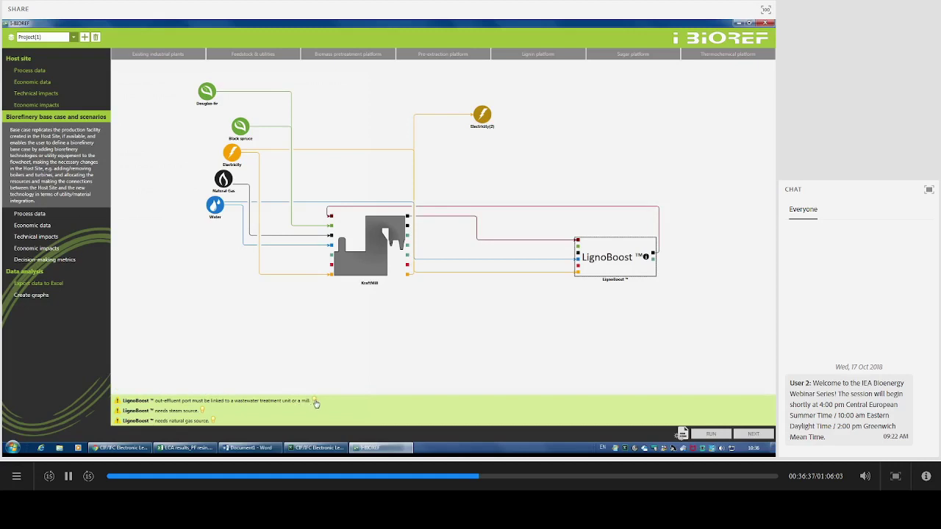
mouse_move(315, 403)
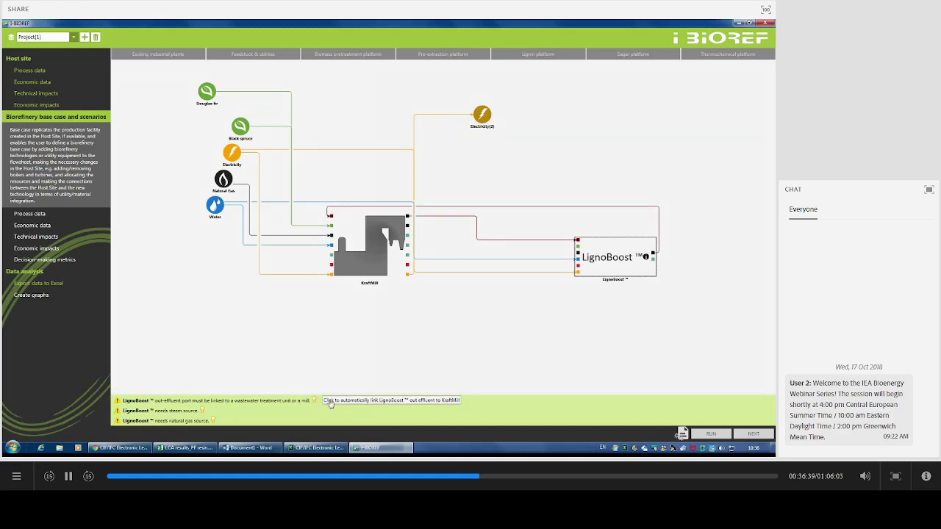
left_click(329, 402)
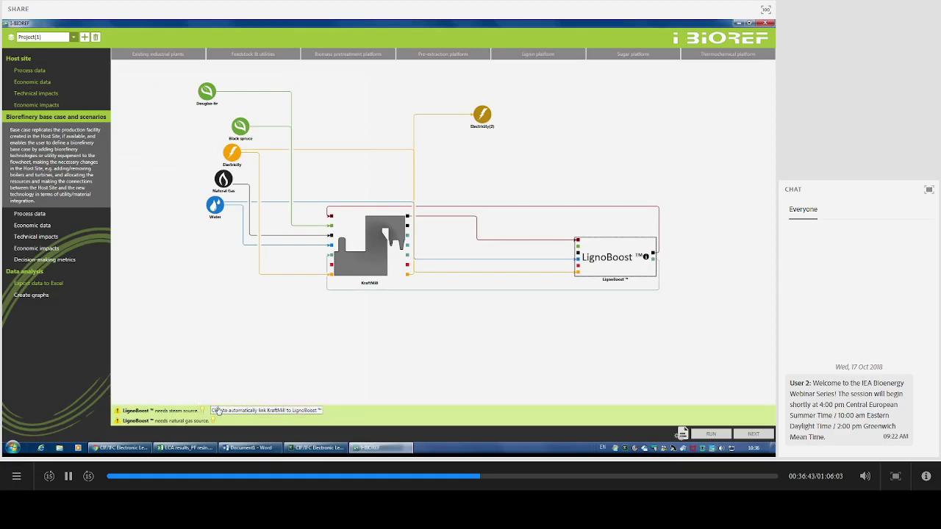
left_click(215, 410)
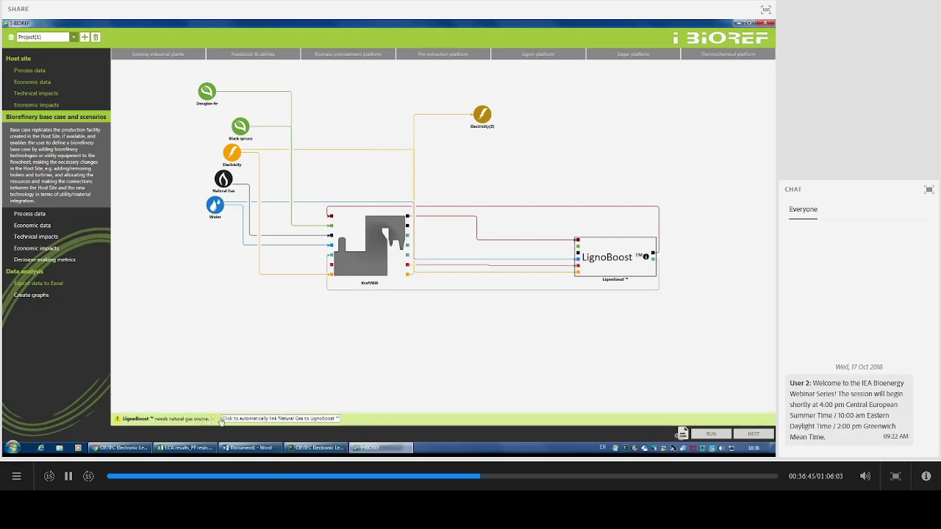
left_click(215, 416)
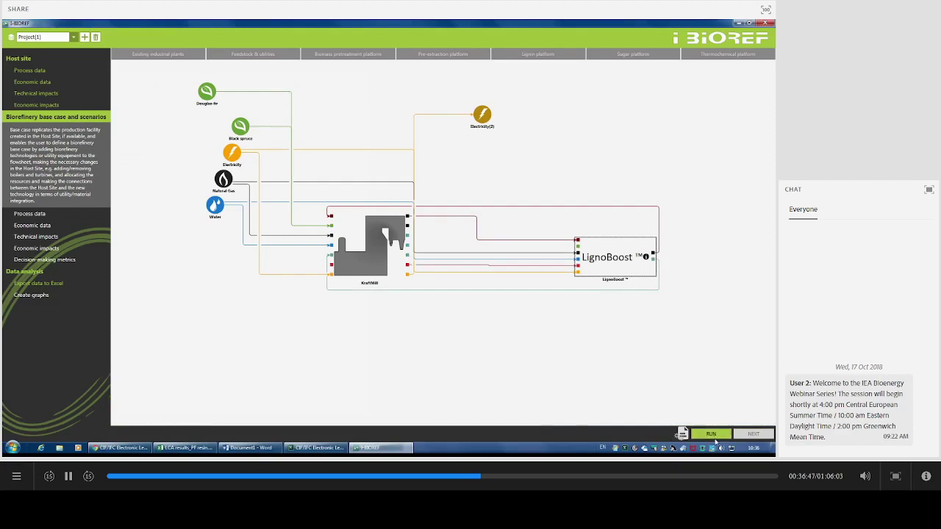
Run the base case simulation, automatically increase the Kraft Mill's PowerBoiler(1) steam production by 19.64 tonne/h, and rerun it.
left_click(711, 434)
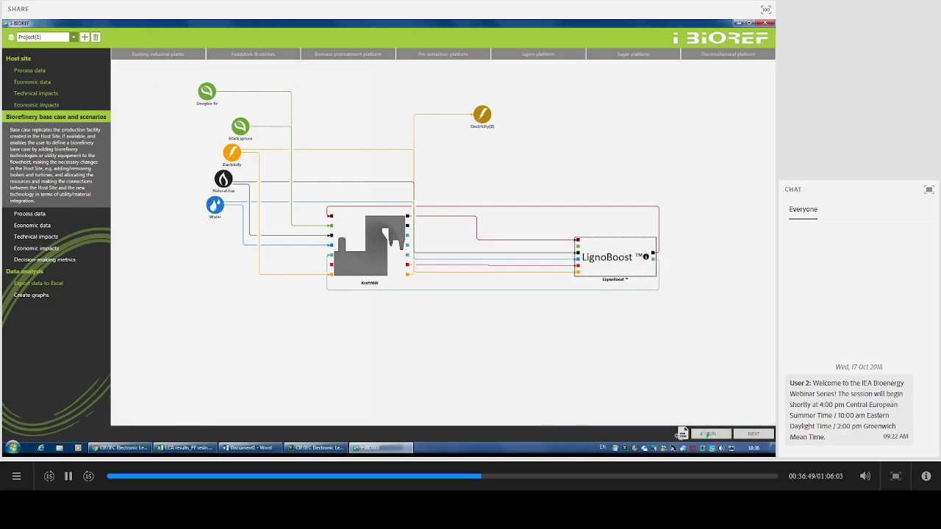
left_click(707, 434)
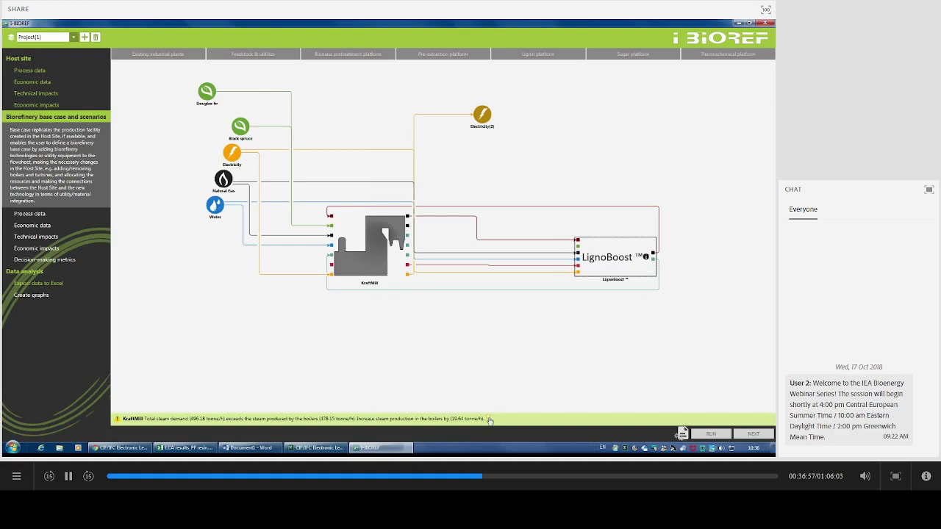
mouse_move(489, 420)
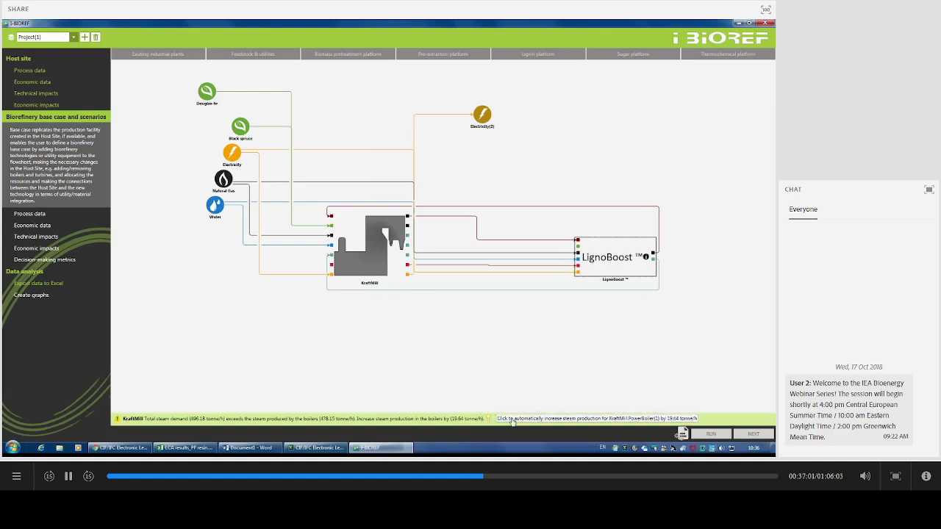
left_click(512, 419)
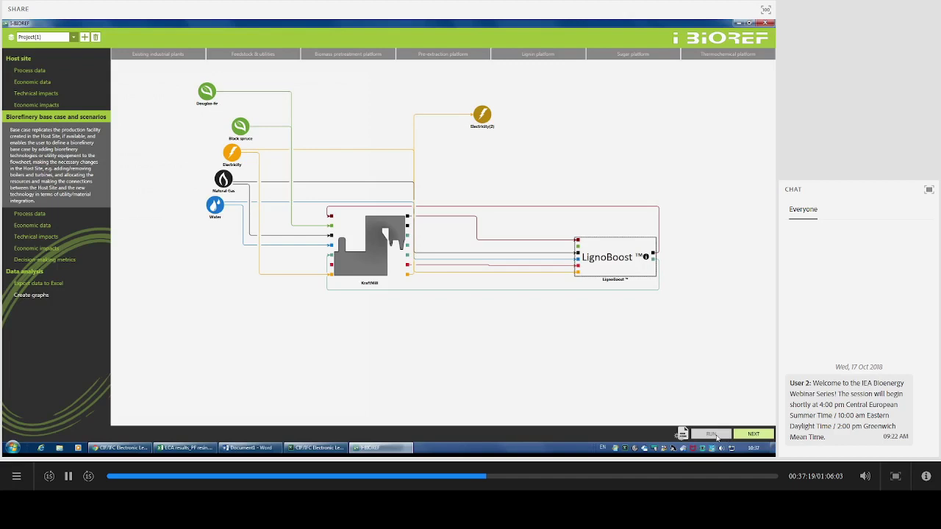
Review the base case process data against the host site, covering the Kraft Mill utilities and the LignoBoost parameters.
mouse_move(365, 284)
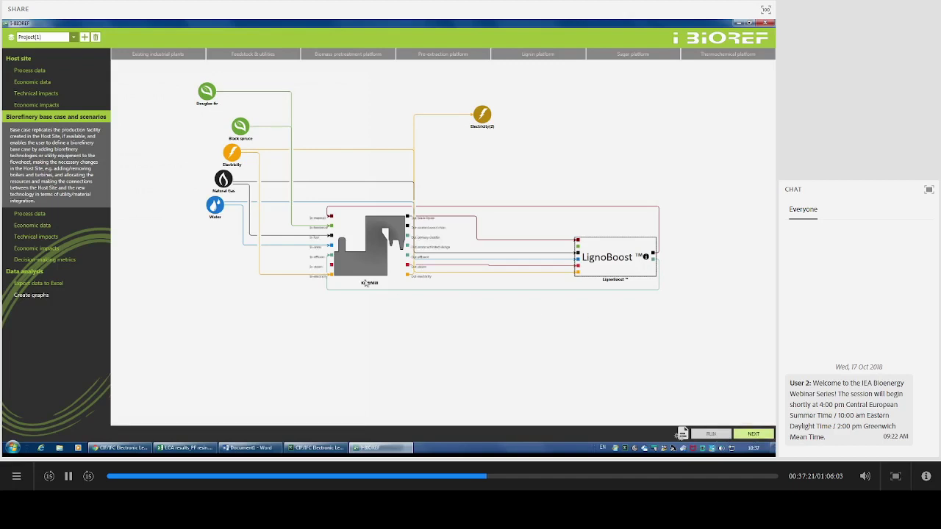
mouse_move(605, 279)
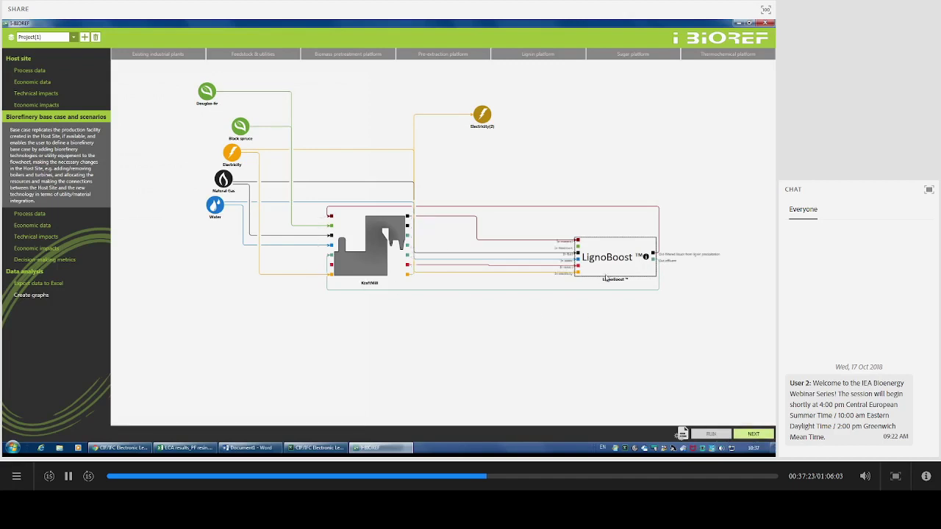
left_click(770, 436)
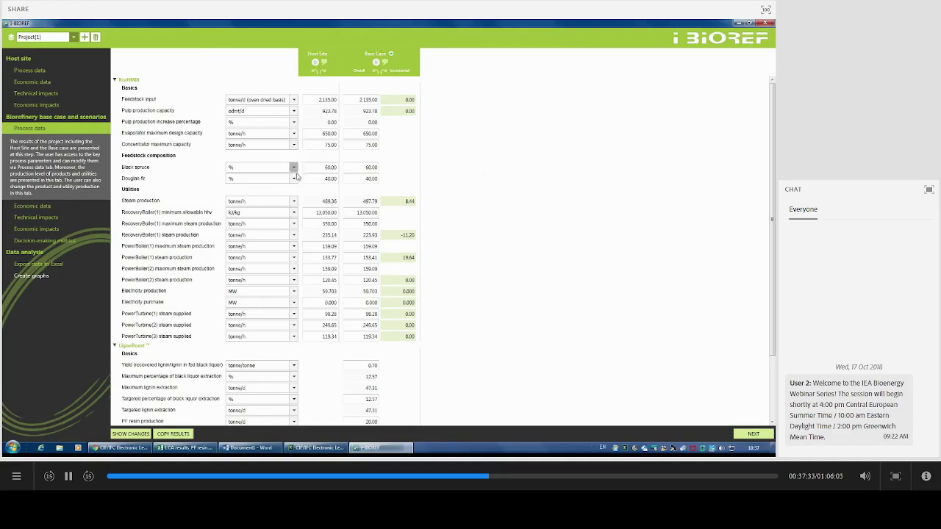
scroll(284, 283, "down", 2)
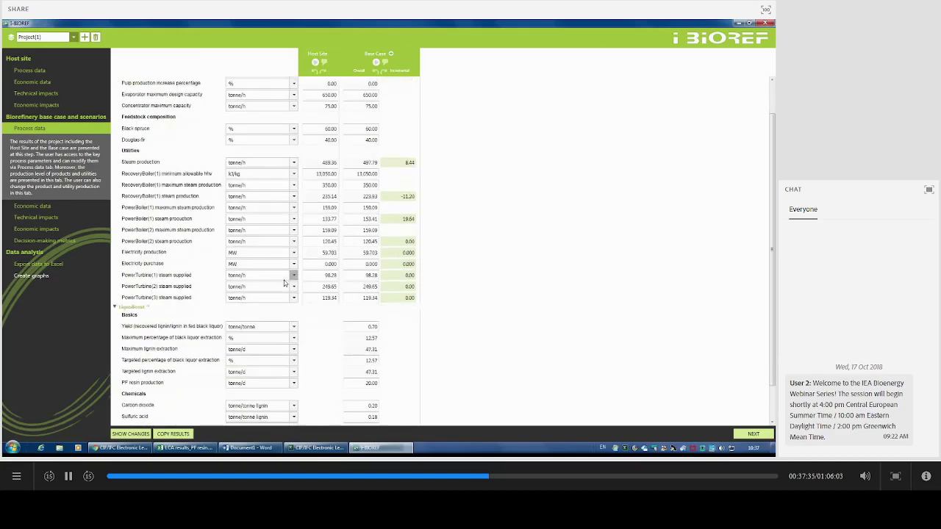
scroll(283, 280, "down", 1)
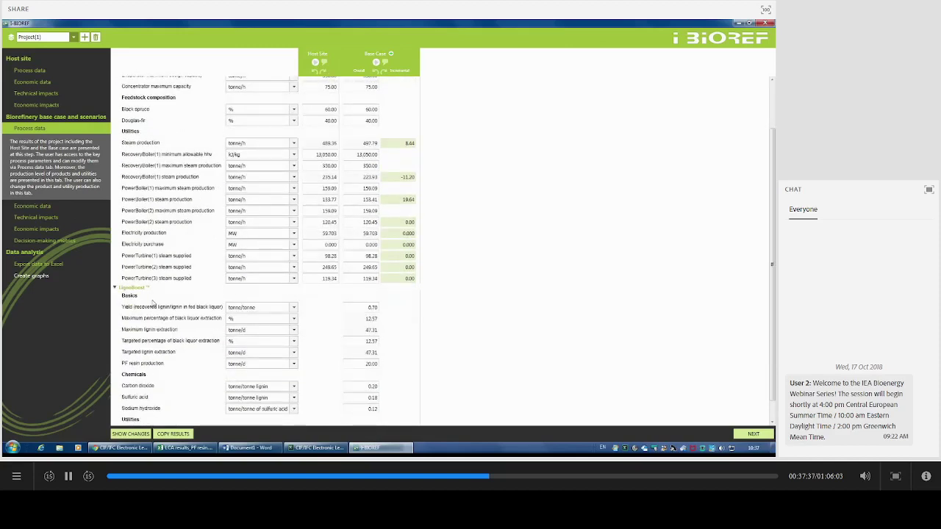
Review the LignoBoost process parameters, then the base case economic data with the Kraft Mill prices collapsed.
scroll(221, 306, "down", 1)
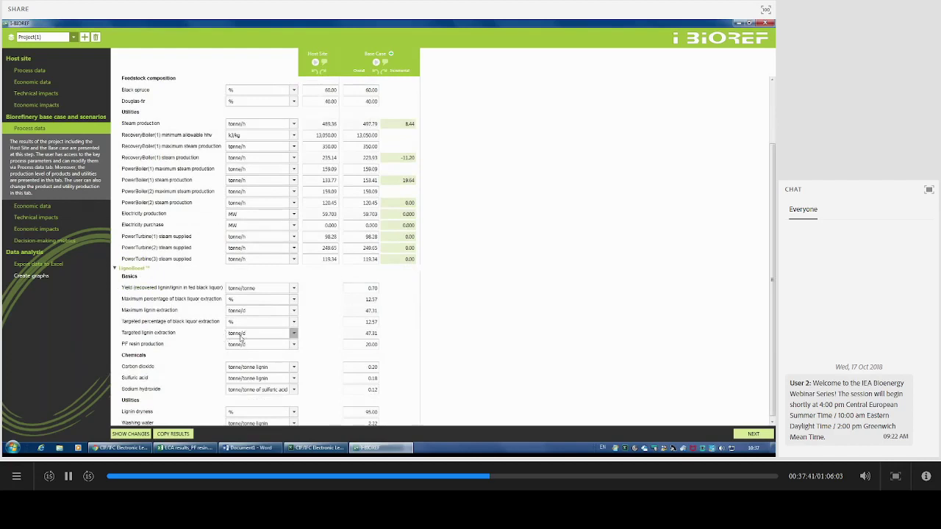
scroll(245, 350, "down", 1)
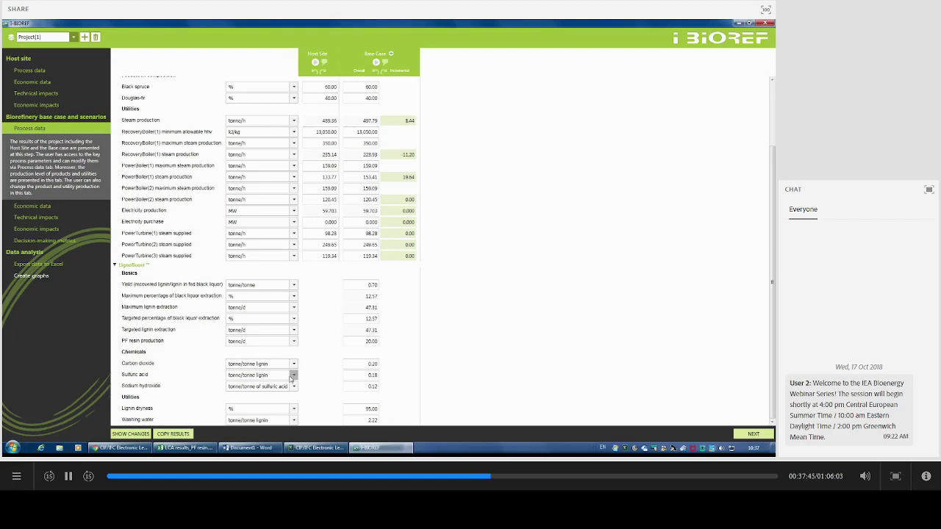
left_click(756, 436)
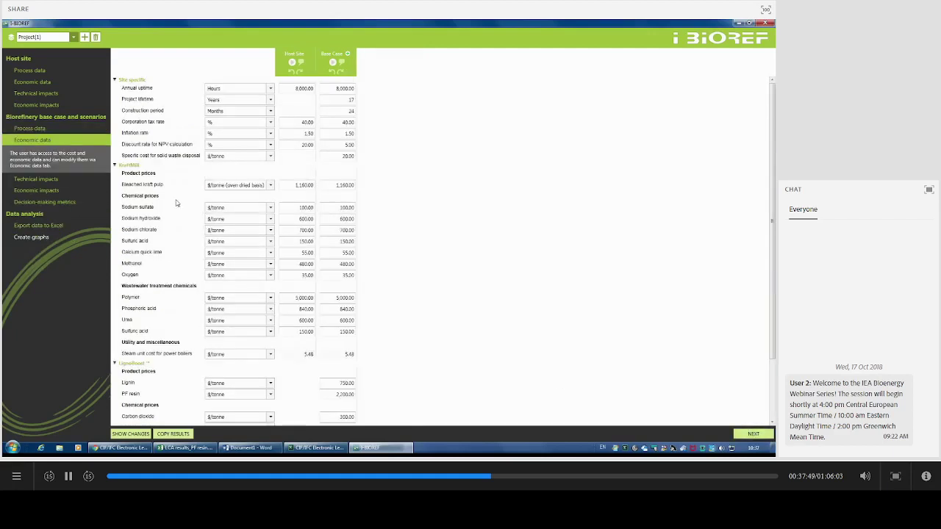
left_click(116, 165)
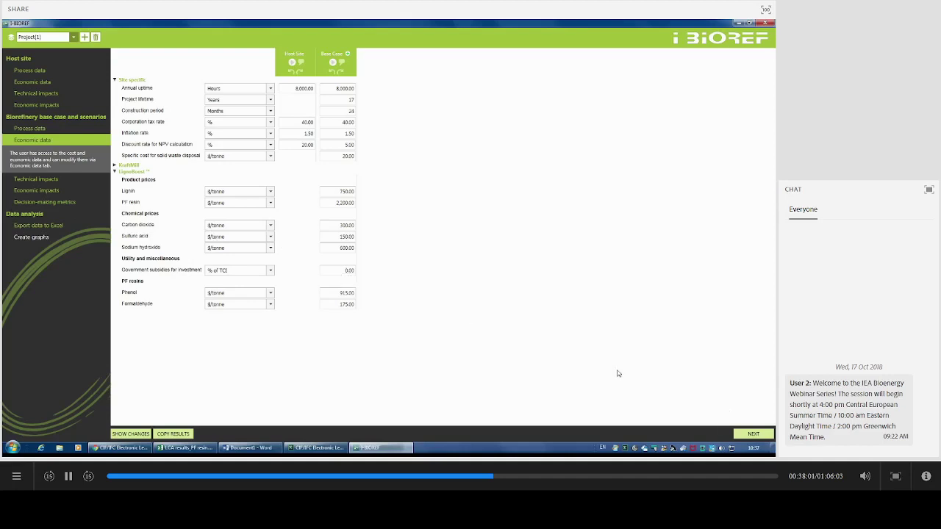
Review the base case technical impacts against the host site, covering site-specific utilities, Kraft Mill chemicals and LignoBoost consumption.
left_click(753, 434)
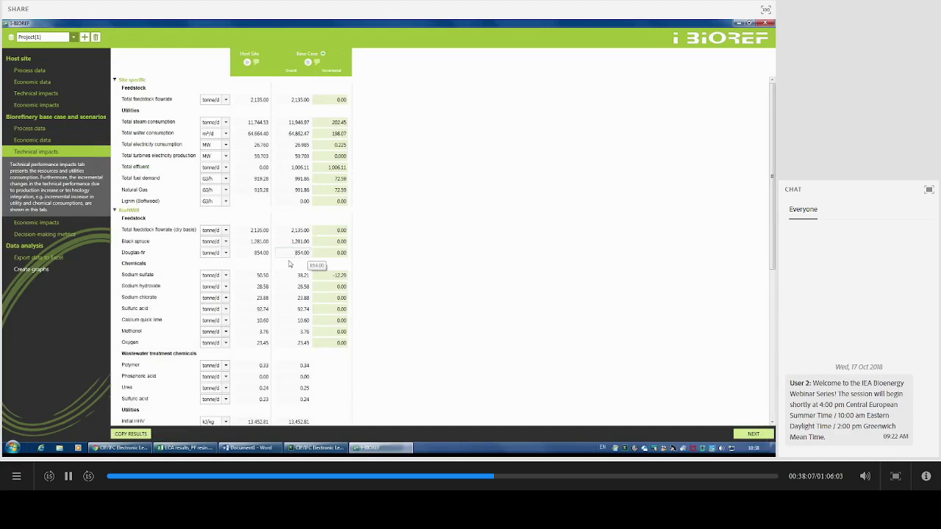
scroll(289, 258, "down", 1)
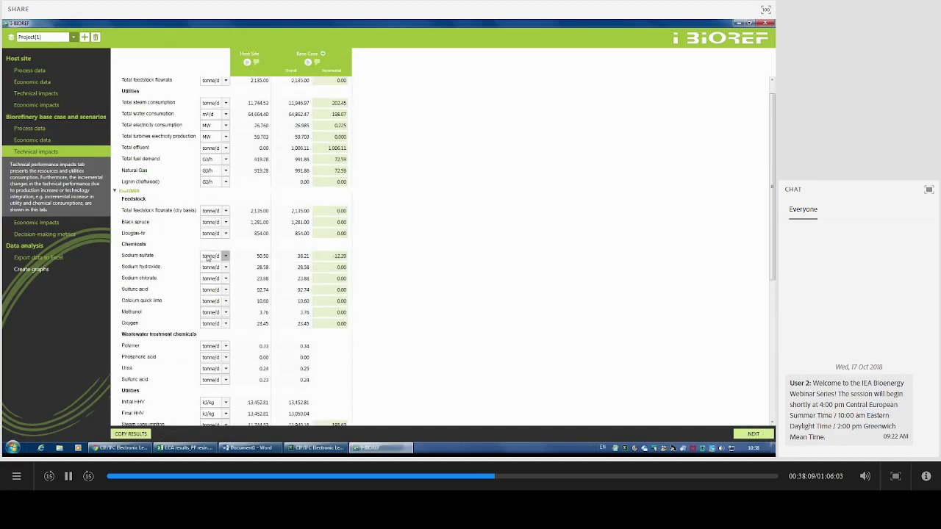
scroll(250, 130, "up", 1)
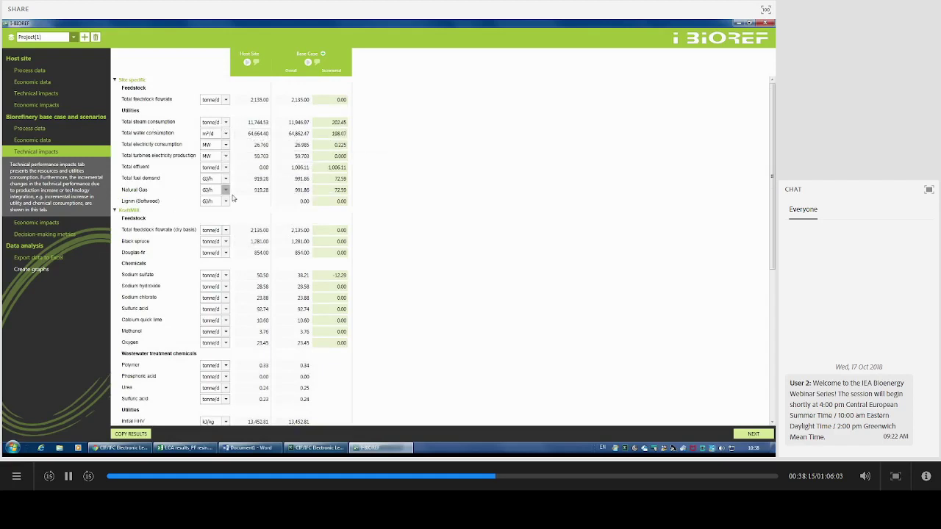
scroll(250, 212, "down", 2)
scroll(249, 214, "down", 3)
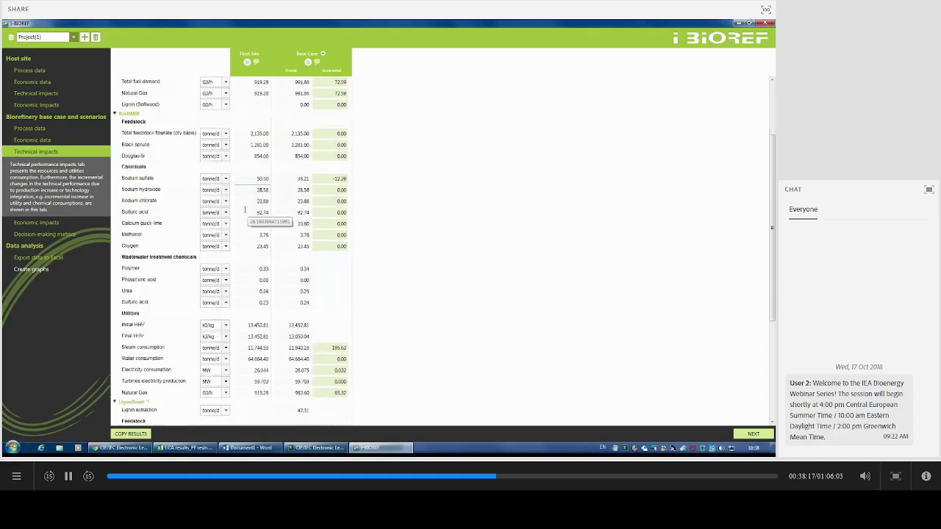
left_click(117, 115)
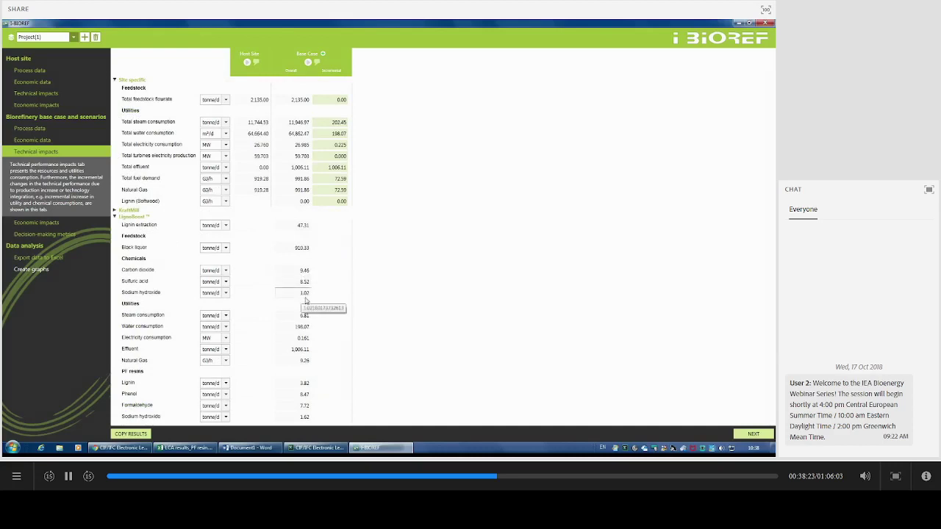
Review the base case operating costs in the economic impacts, expanding the LignoBoost, Kraft Mill and site-specific sections.
left_click(64, 222)
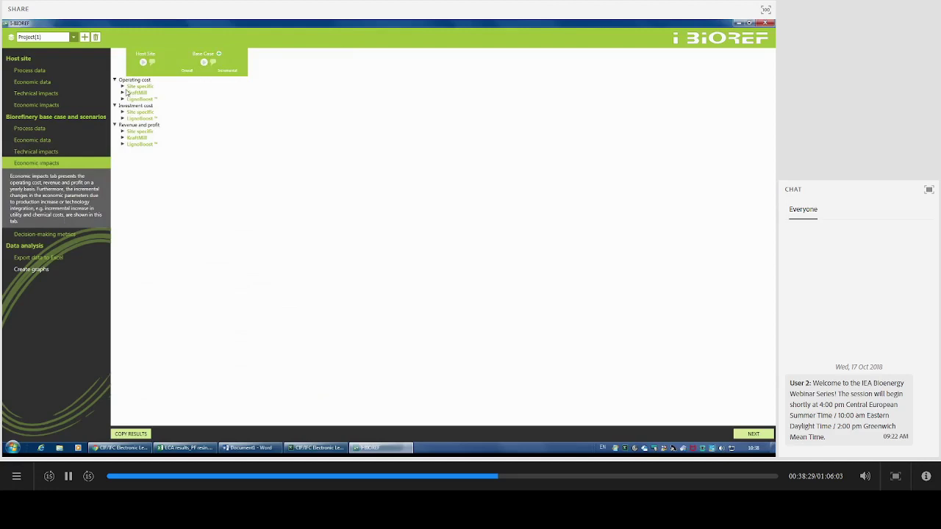
left_click(124, 100)
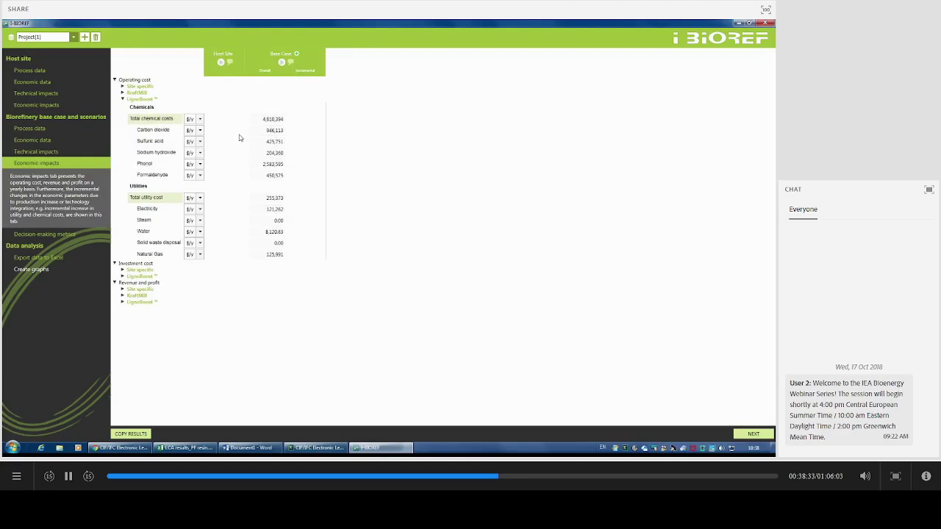
left_click(124, 94)
left_click(124, 87)
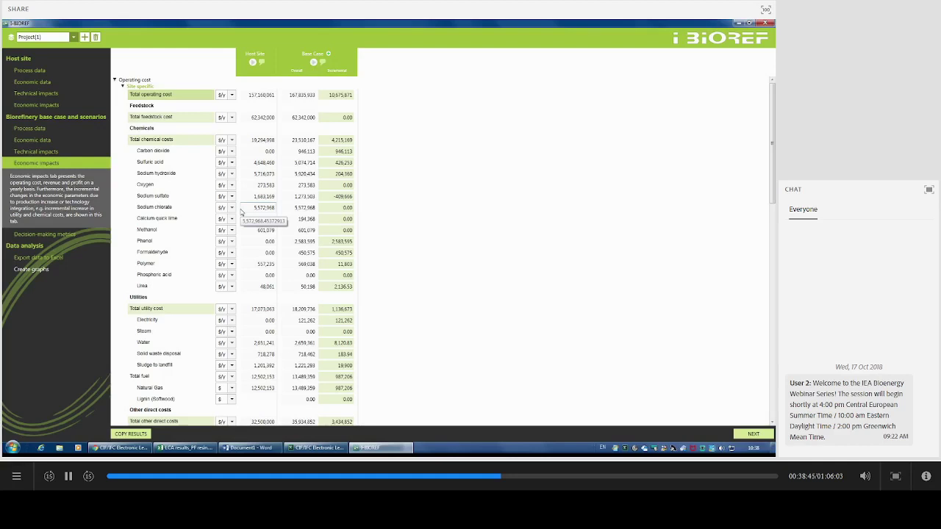
Review the decision-making metrics of the base case, covering the economic metrics and the LCA-based environmental metrics.
left_click(73, 236)
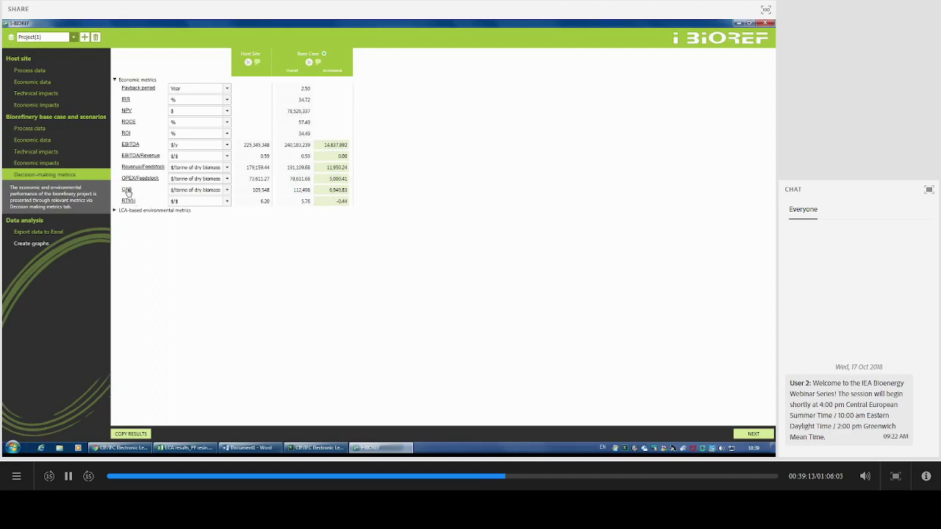
mouse_move(128, 193)
left_click(115, 212)
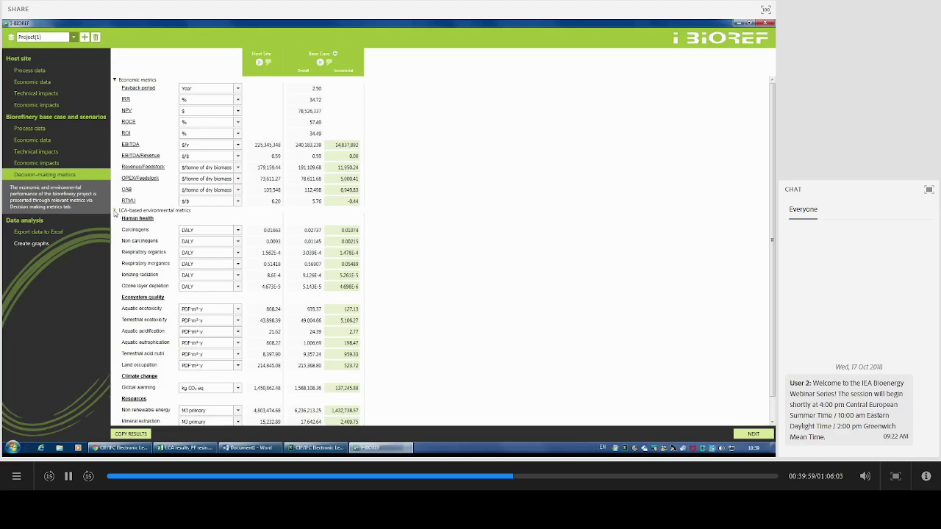
left_click(115, 210)
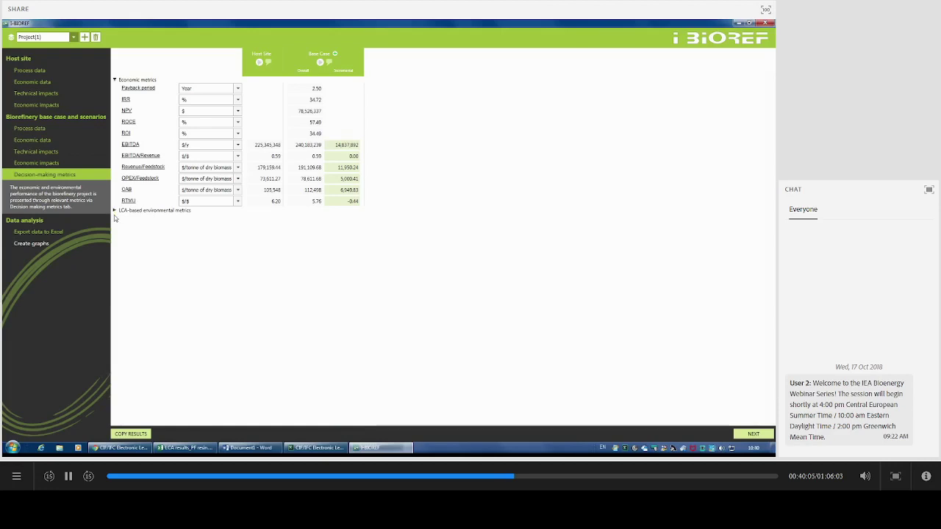
Export the process data, economic data, technical impacts, economic impacts and decision-making metrics to the Excel workbook Project(1).xlsx.
left_click(61, 232)
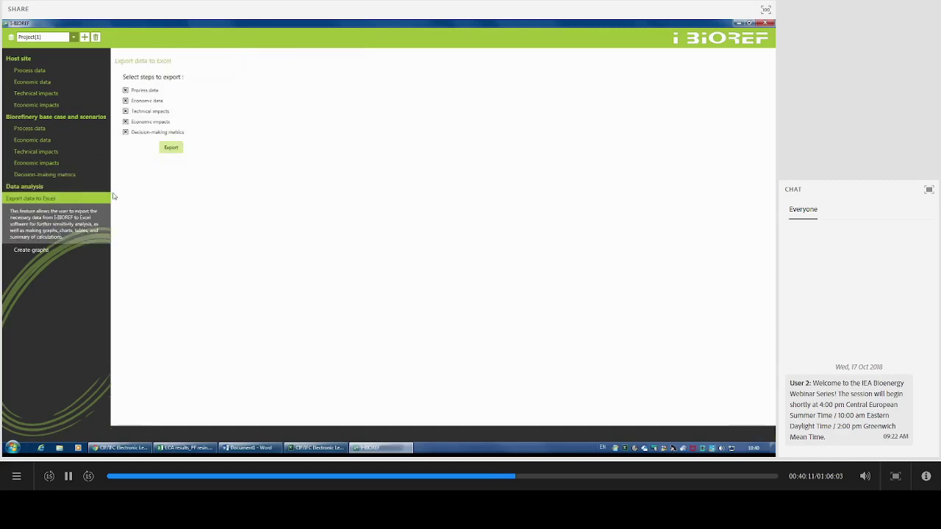
left_click(169, 148)
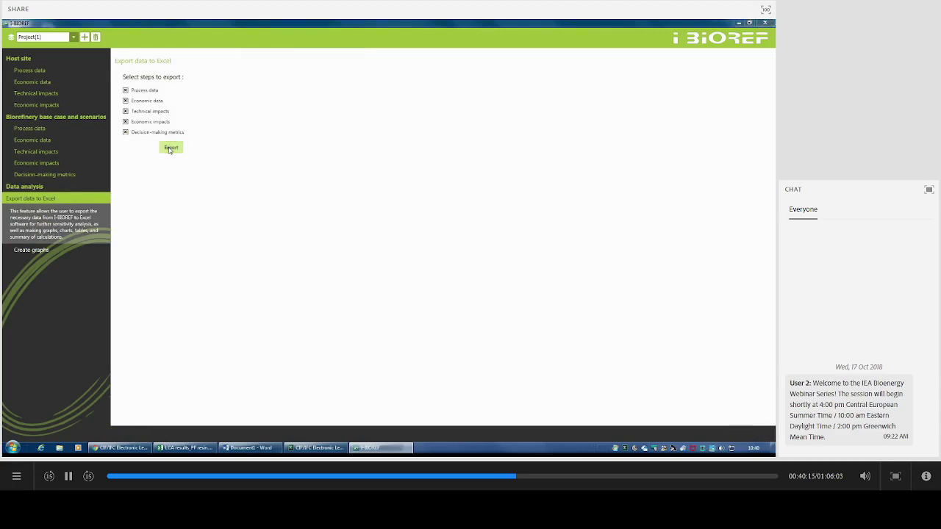
left_click(318, 233)
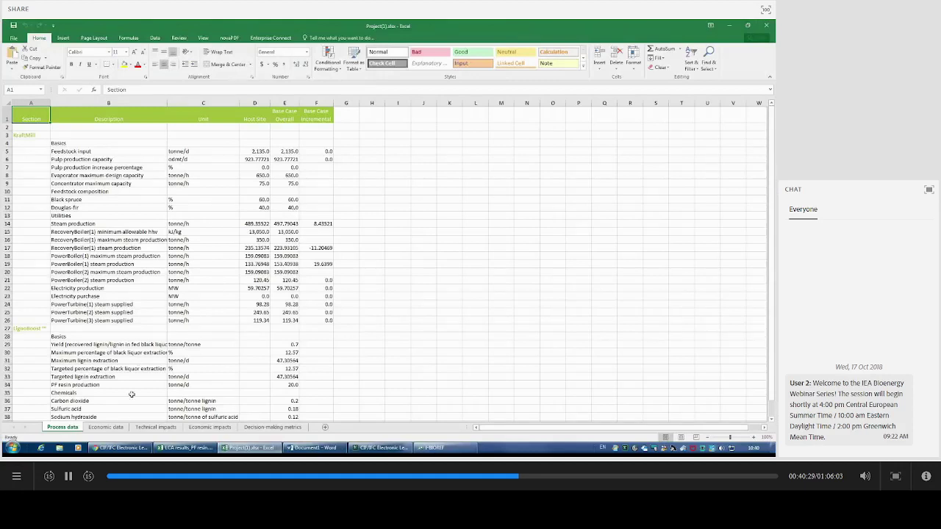
Look through the economic data, technical impacts, economic impacts and decision-making metrics sheets of the exported workbook, then return to I-BIOREF.
left_click(122, 428)
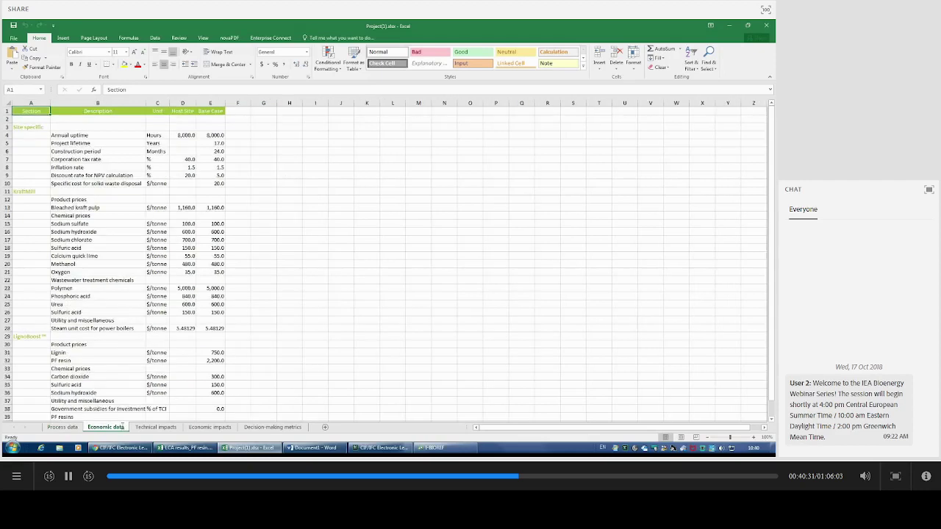
left_click(156, 427)
left_click(206, 428)
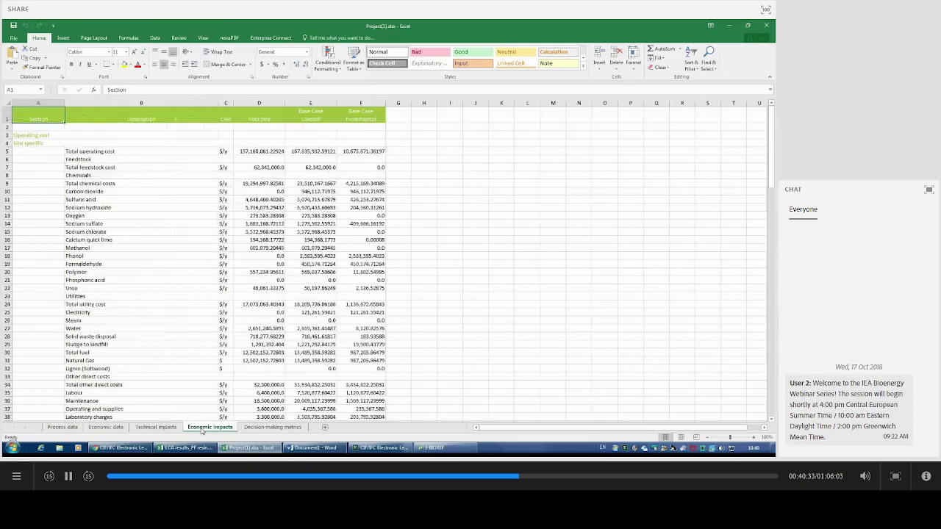
left_click(247, 427)
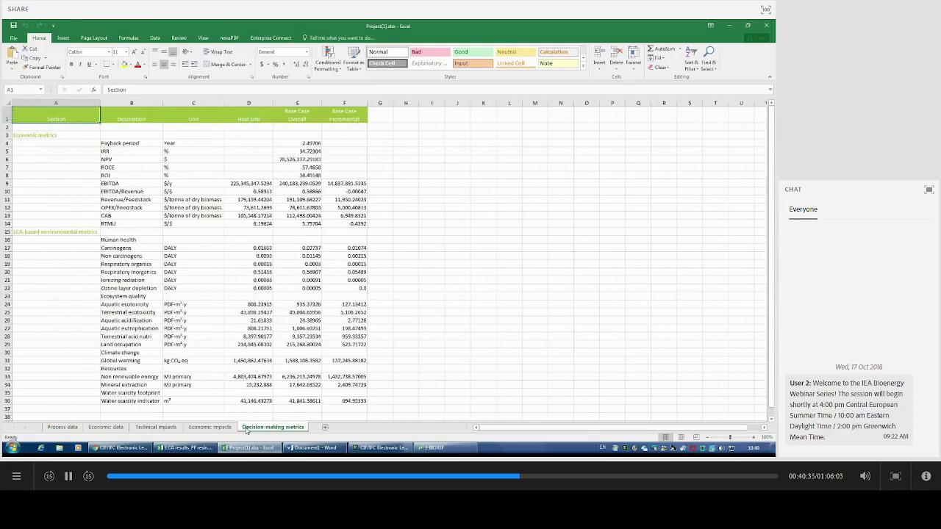
left_click(730, 26)
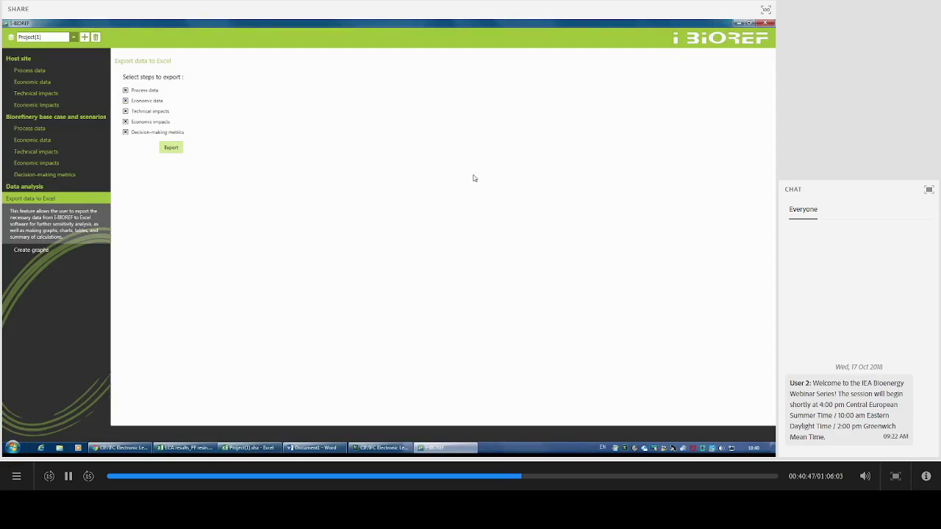
Add scenarios 1 and 2 from the base case in the technical impacts and compare their LignoBoost values.
left_click(55, 151)
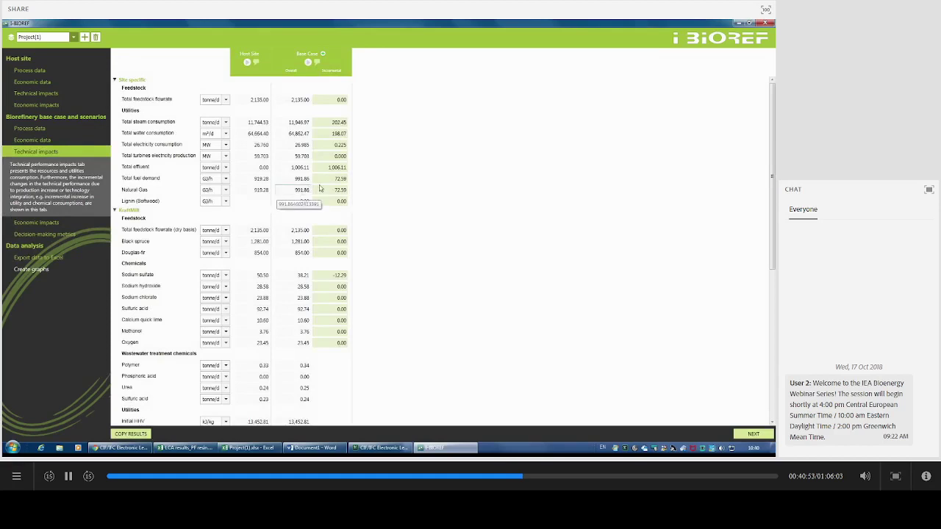
left_click(322, 55)
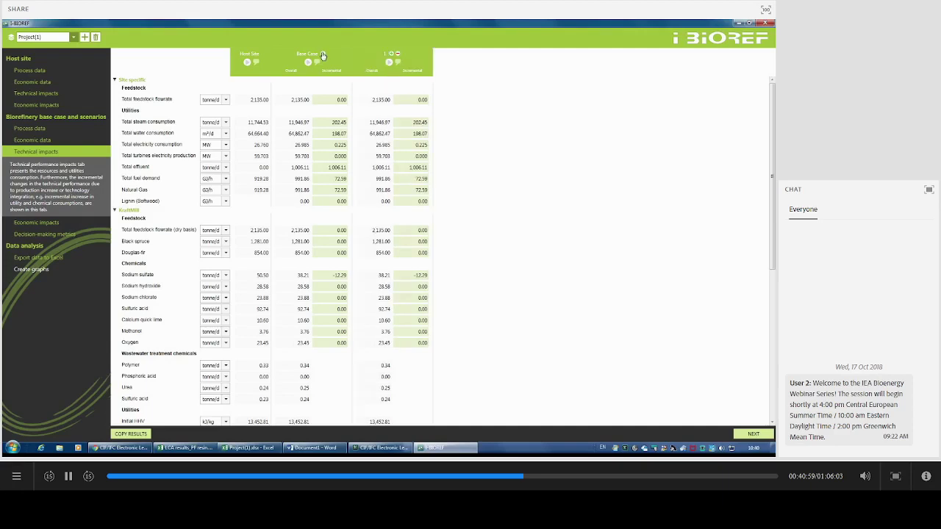
left_click(322, 55)
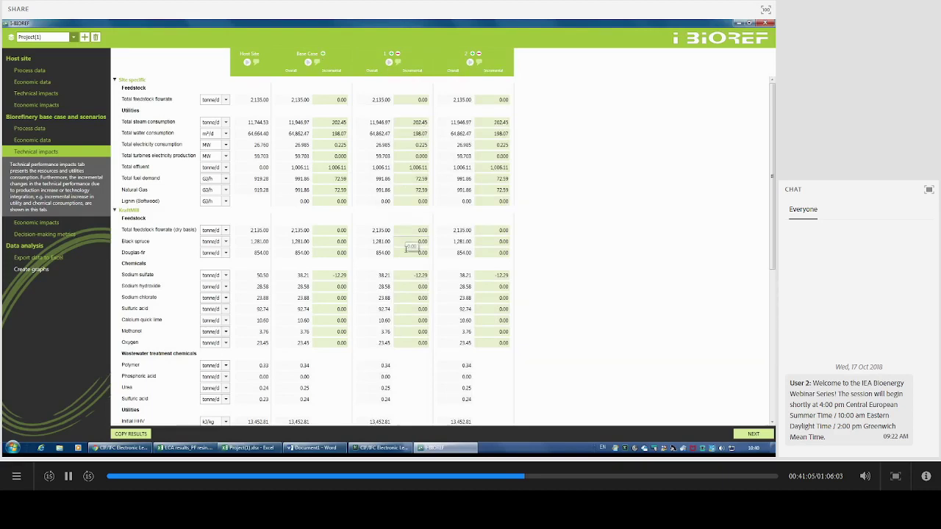
scroll(406, 248, "down", 1)
left_click(116, 175)
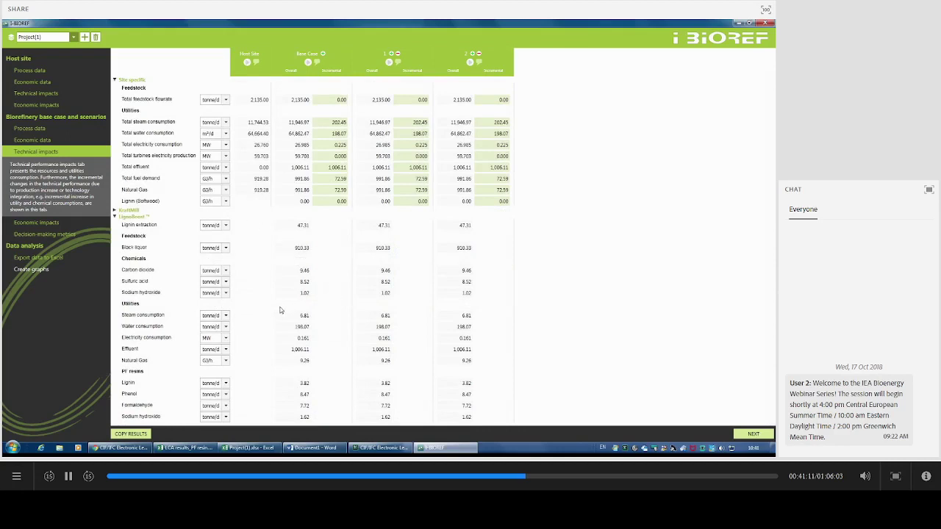
Set LignoBoost's targeted percentage of black liquor extraction to 5% for scenario 1 and 10% for scenario 2.
left_click(65, 131)
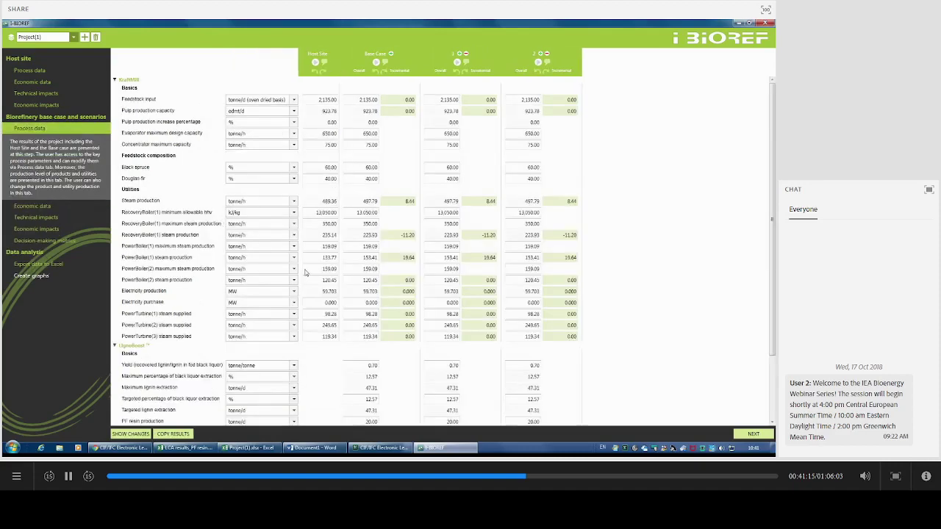
scroll(302, 292, "down", 2)
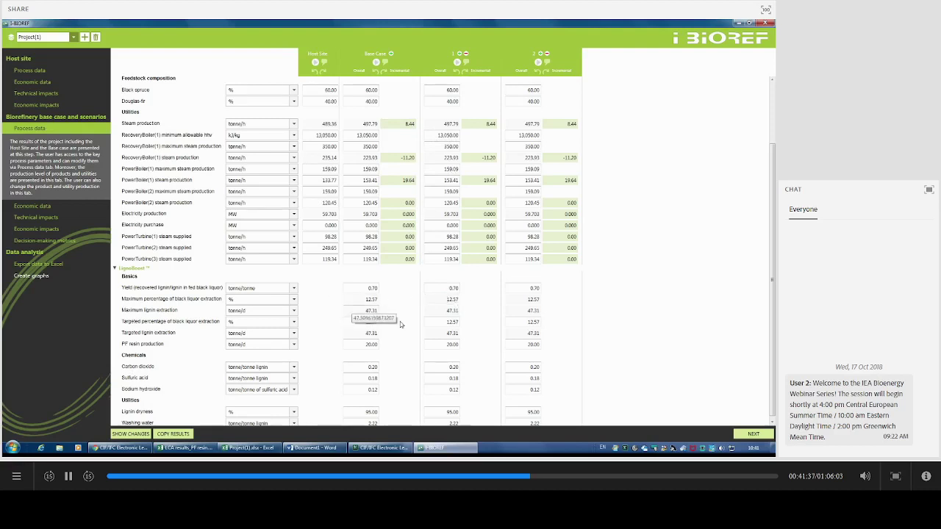
left_click(444, 322)
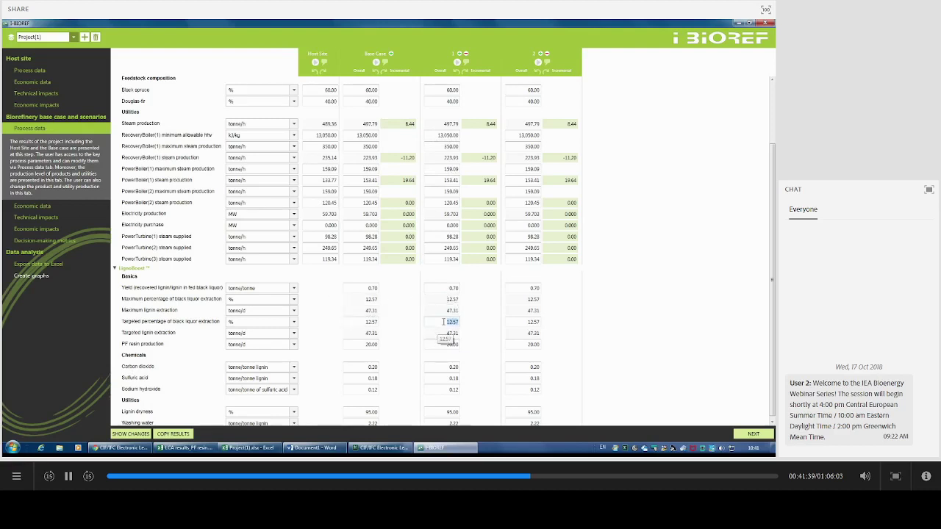
type("5")
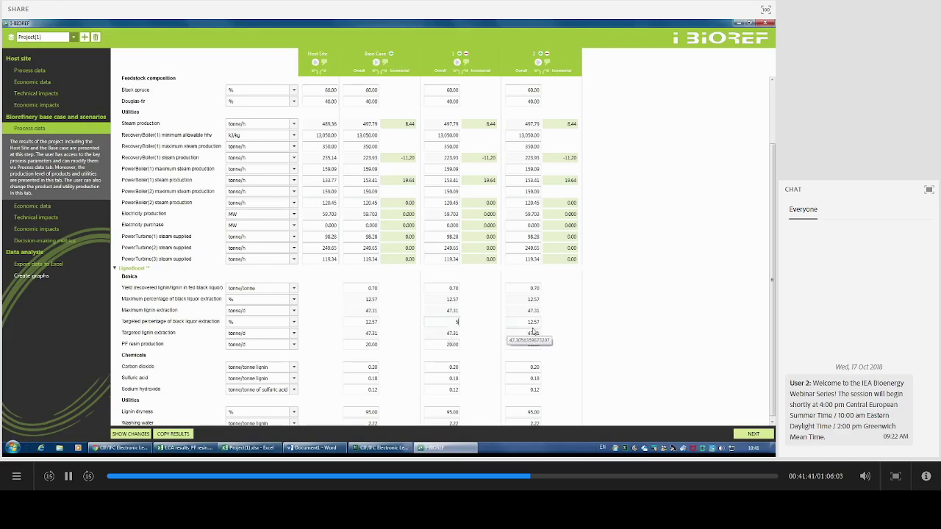
left_click(565, 326)
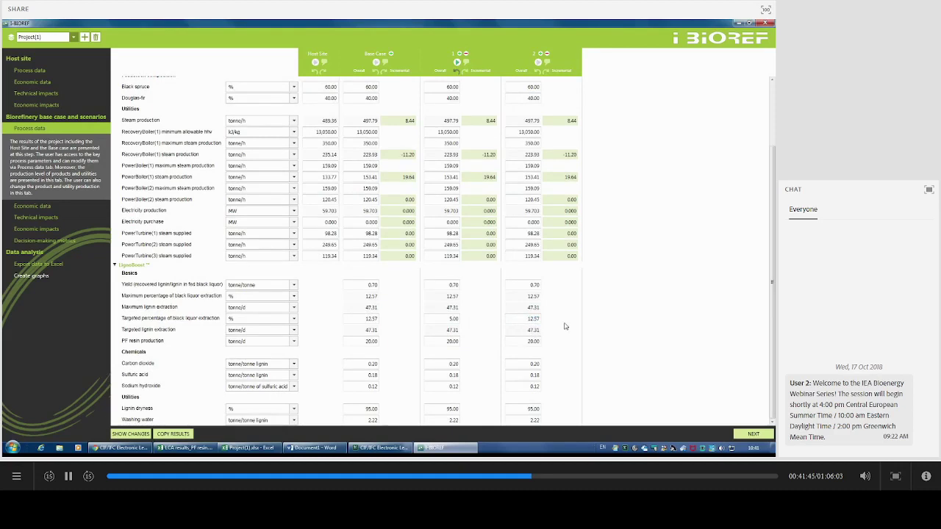
left_click(536, 319)
type("10")
Run scenario 1, apply the correction offered for the Kraft Mill's extra steam, and rerun the scenario.
scroll(544, 323, "up", 3)
left_click(457, 61)
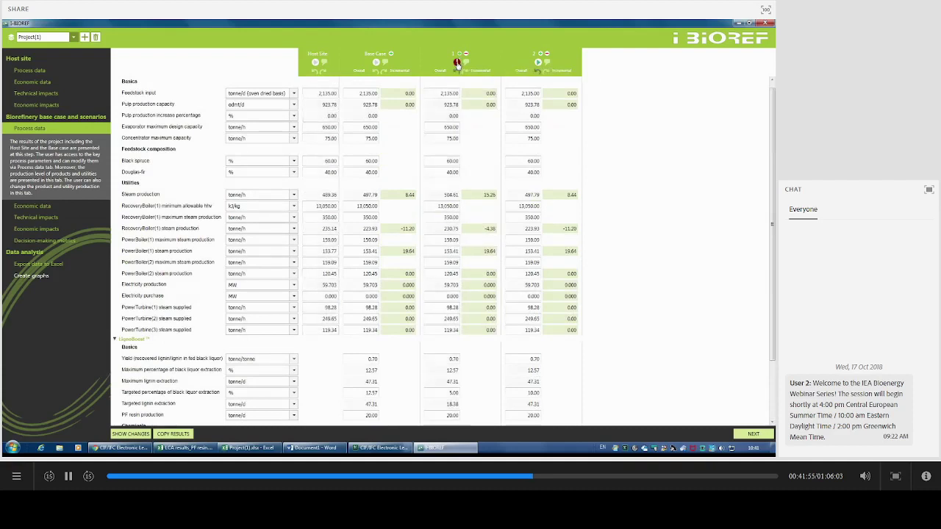
mouse_move(457, 63)
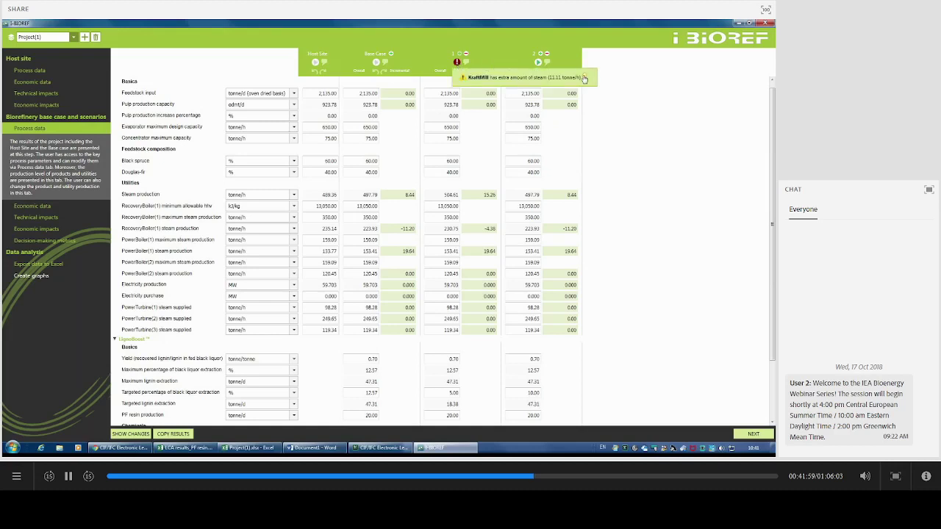
left_click(509, 75)
left_click(471, 78)
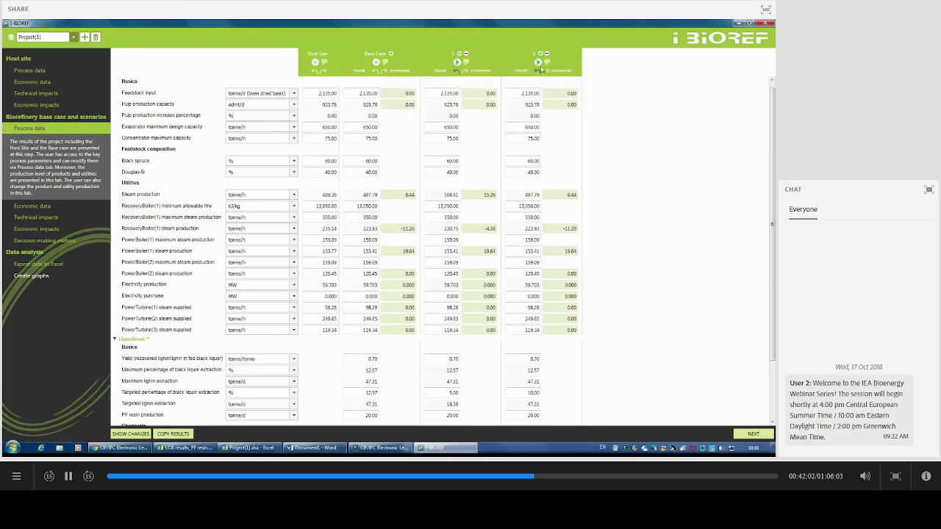
left_click(456, 62)
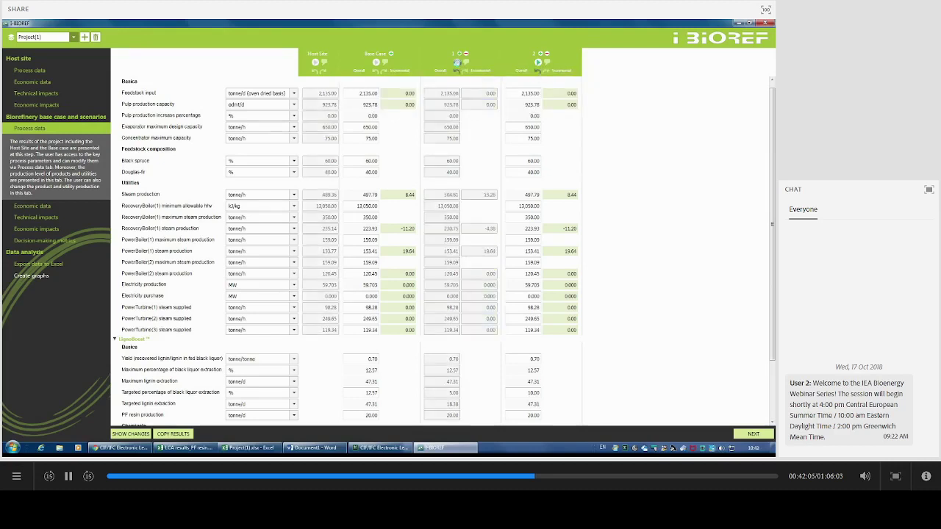
Run scenario 2, apply the correction offered for the Kraft Mill's extra steam, and rerun the scenario.
left_click(538, 63)
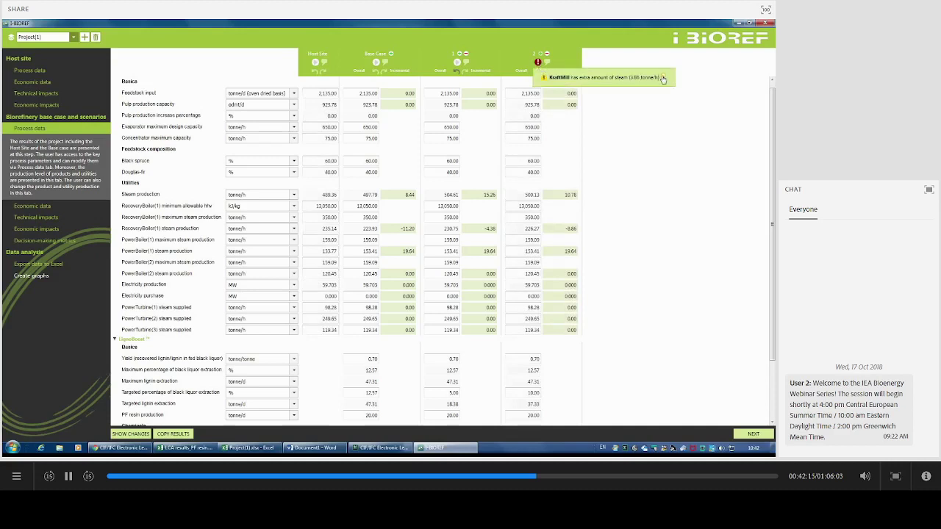
left_click(663, 78)
left_click(538, 63)
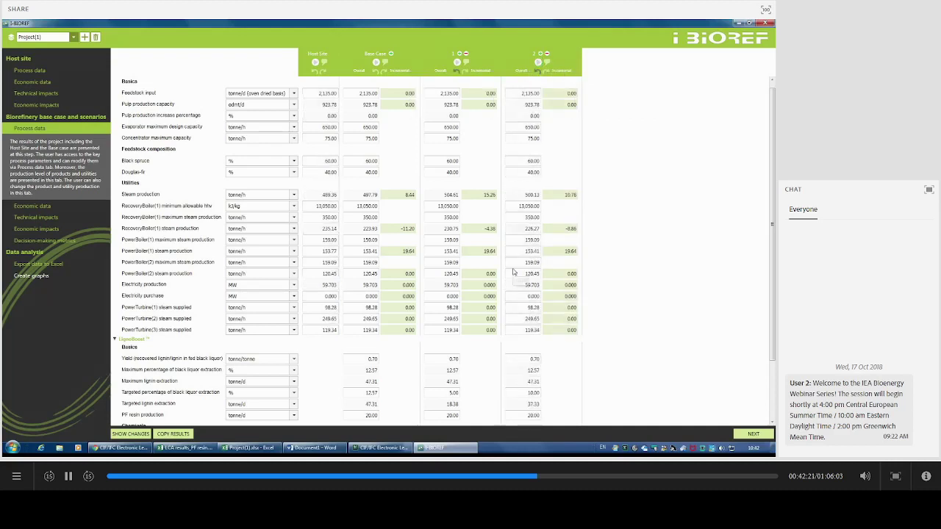
Review the technical impacts of the base case and both scenarios, collapsing the Kraft Mill section to compare LignoBoost values.
left_click(84, 219)
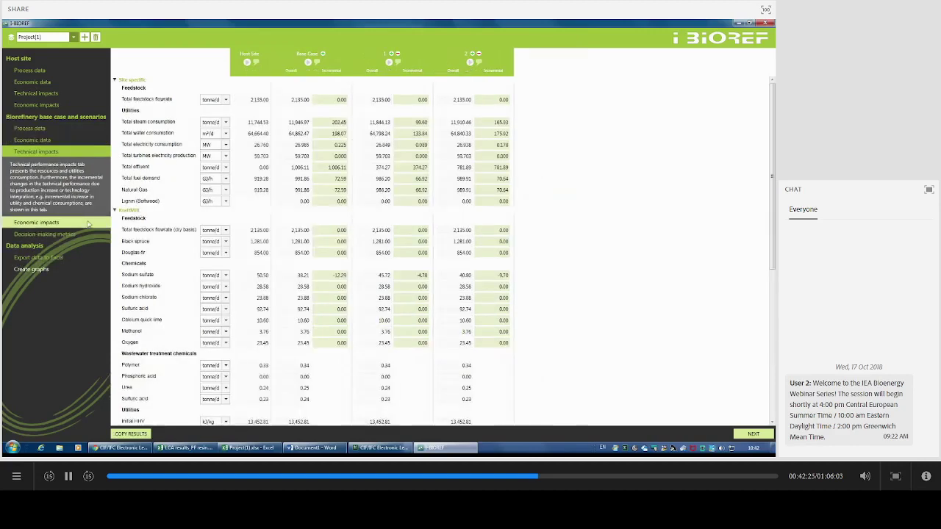
scroll(210, 246, "down", 1)
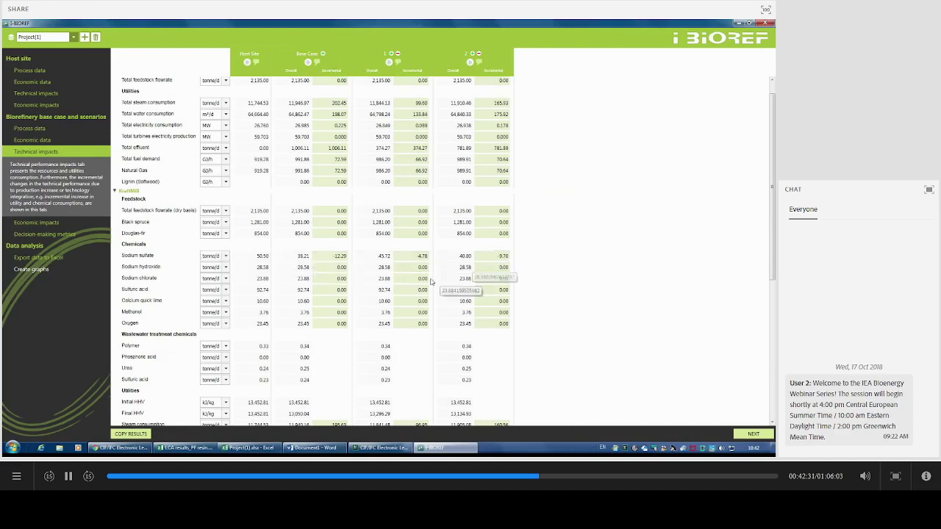
scroll(429, 284, "down", 2)
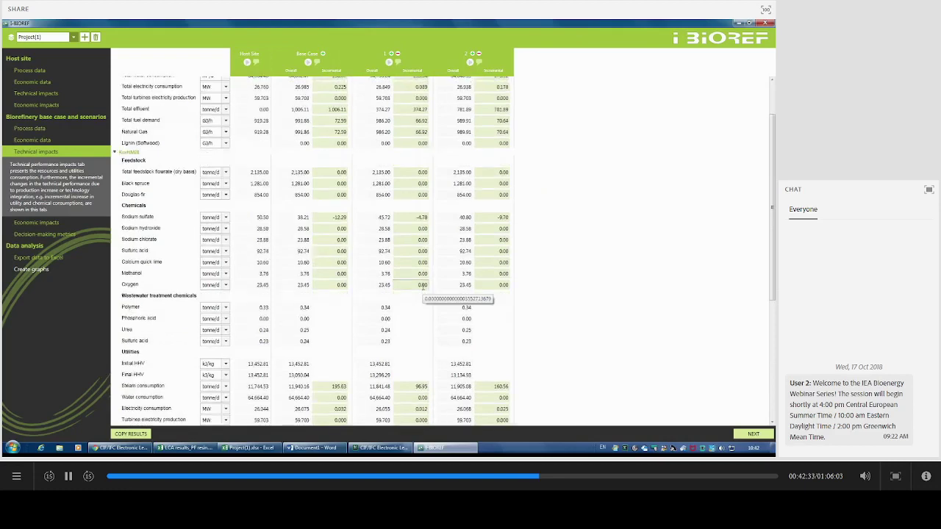
scroll(423, 286, "down", 1)
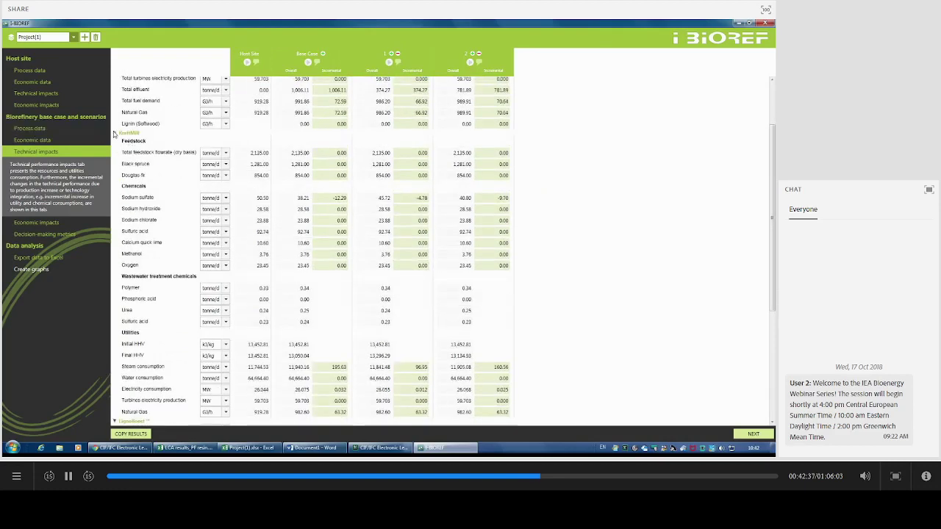
left_click(114, 134)
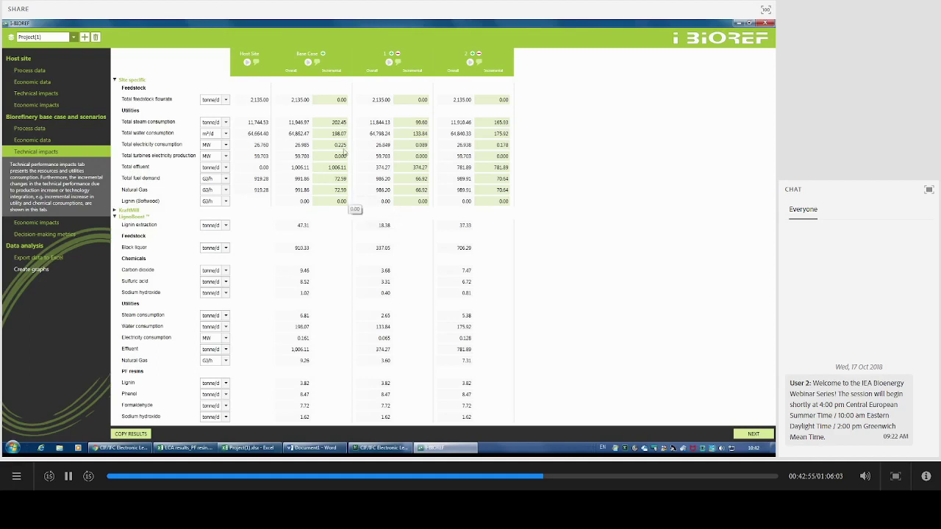
Remove the two black liquor extraction scenarios and add new scenarios 1 and 2 from the base case in the economic data.
left_click(396, 55)
left_click(397, 54)
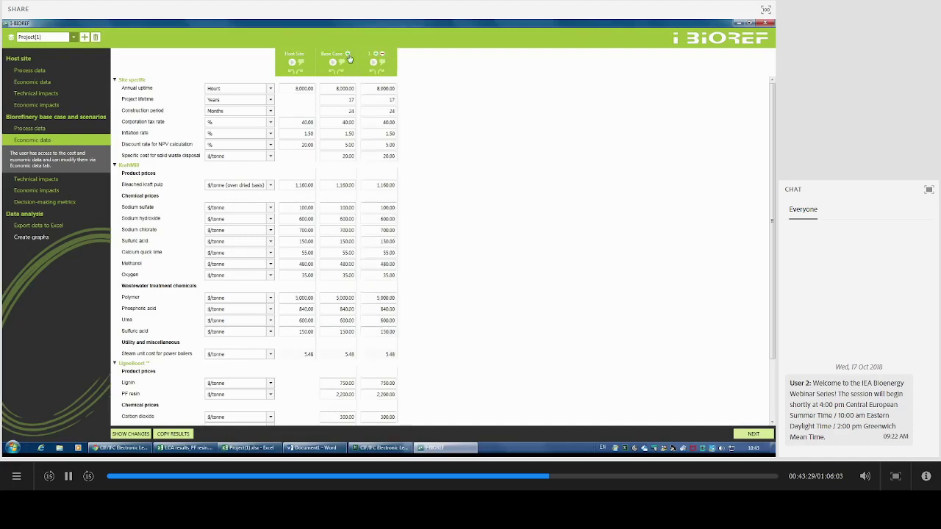
left_click(348, 58)
Set the LignoBoost lignin price to 500 $/tonne for scenario 1 and 1000 $/tonne for scenario 2.
left_click(381, 383)
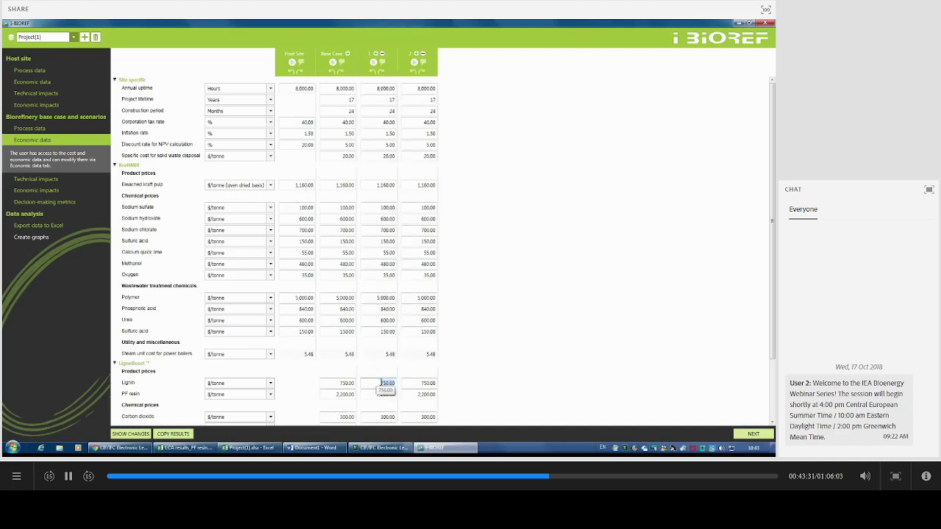
type("500")
left_click(424, 384)
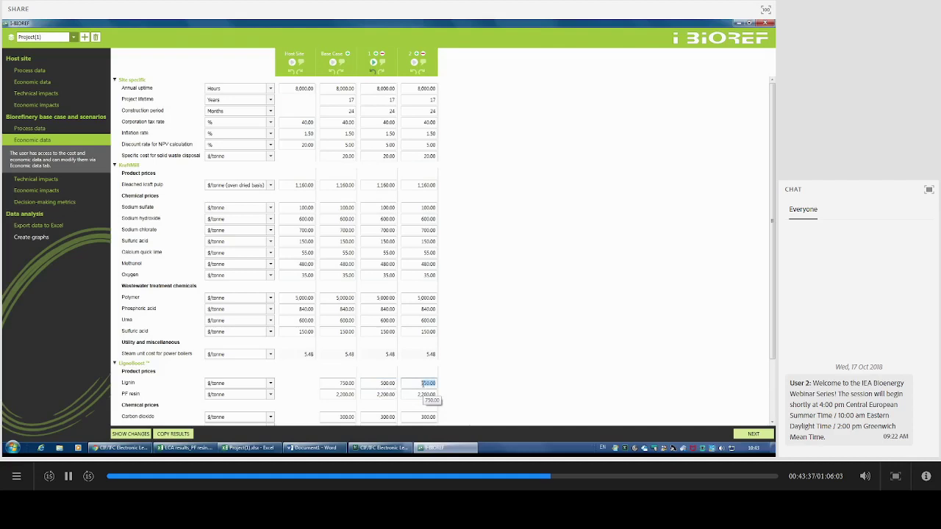
type("1000")
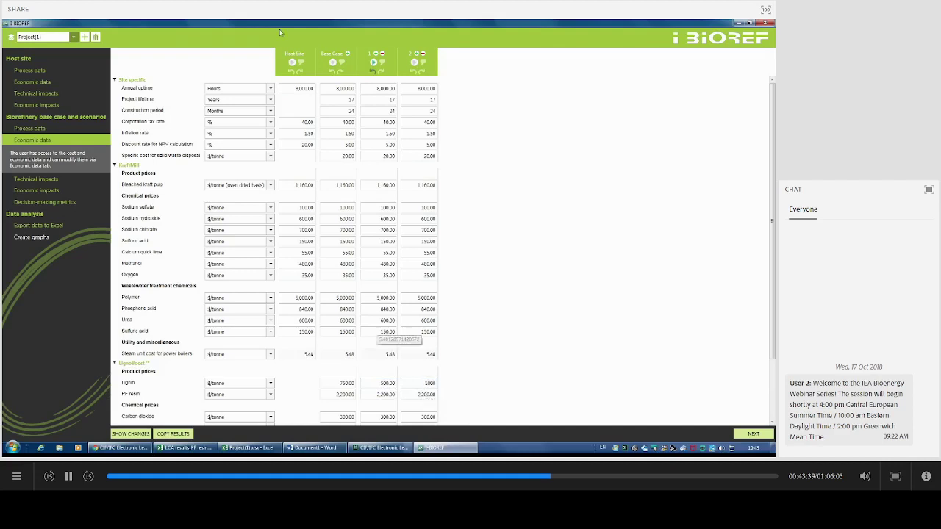
Add scenario 3 from the base case and set its LignoBoost lignin price to 1500 $/tonne.
left_click(347, 55)
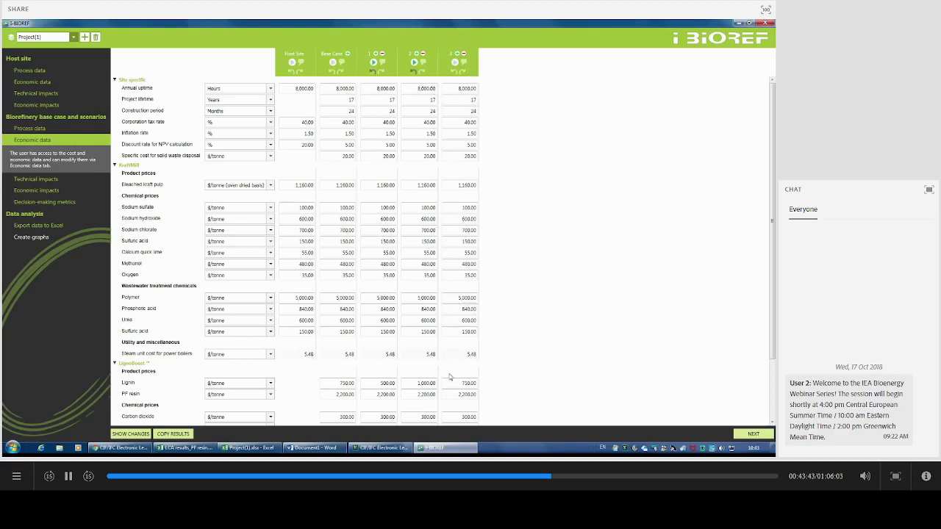
scroll(485, 389, "down", 3)
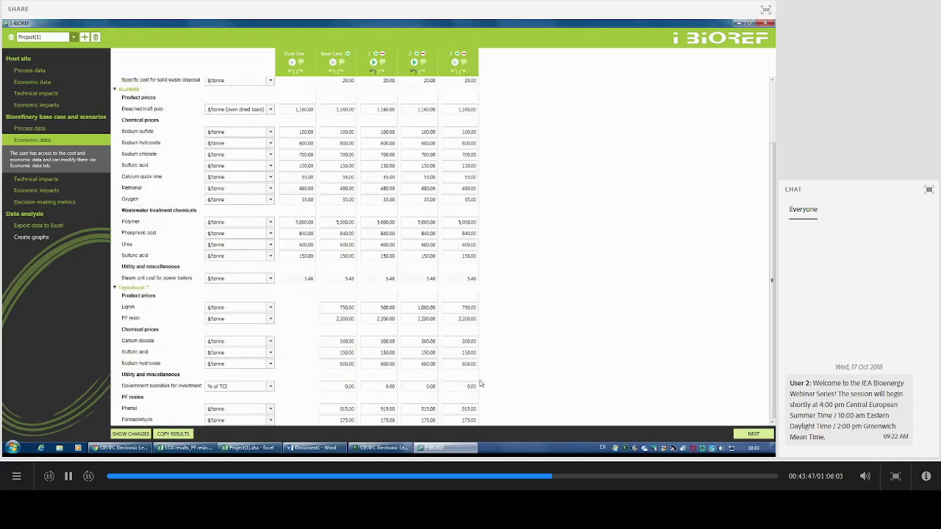
left_click(465, 308)
type("1,50")
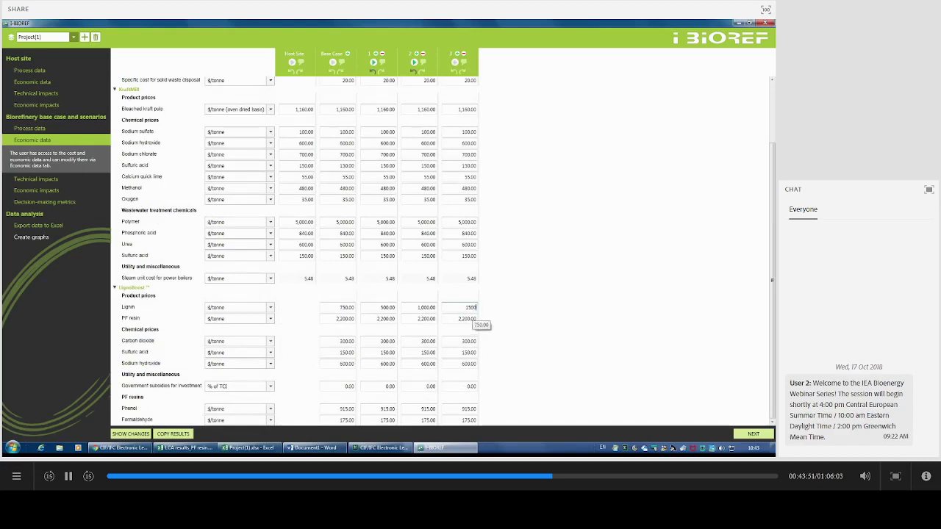
type("0")
Calculate scenarios 1, 2 and 3 with their lignin prices.
left_click(374, 63)
left_click(414, 63)
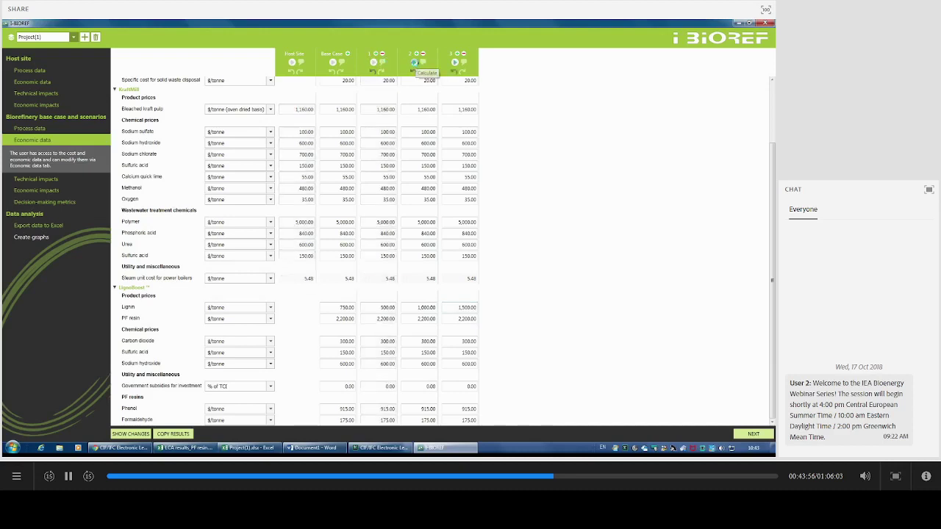
left_click(455, 65)
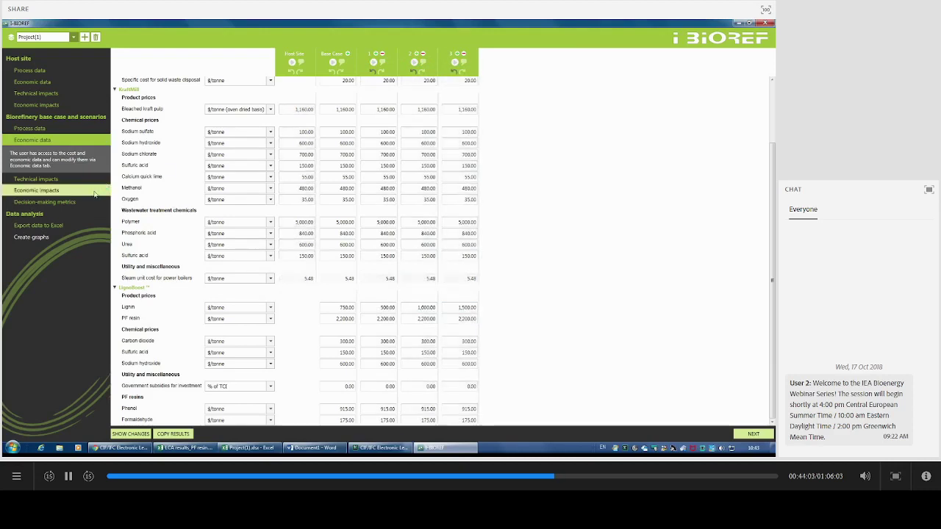
Compare LignoBoost's operating cost and its revenue and profit across the scenarios in the economic impacts.
left_click(36, 190)
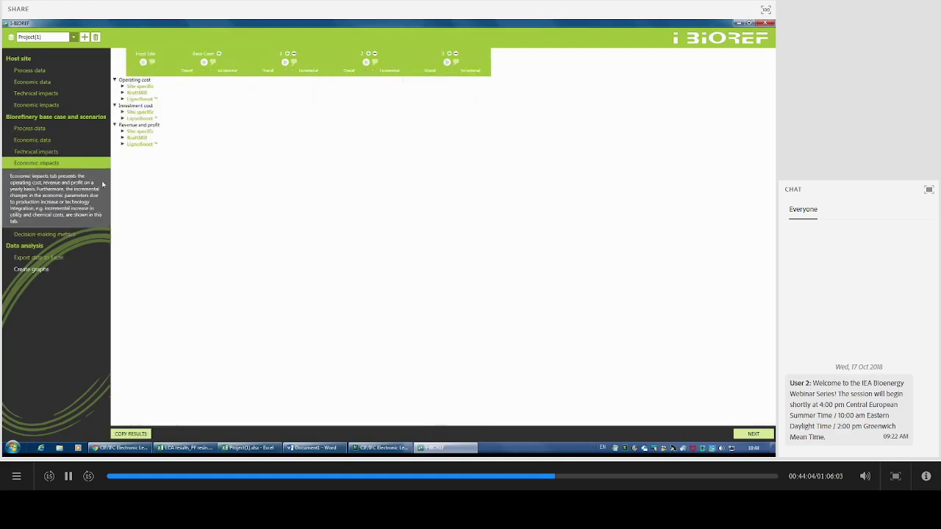
left_click(123, 99)
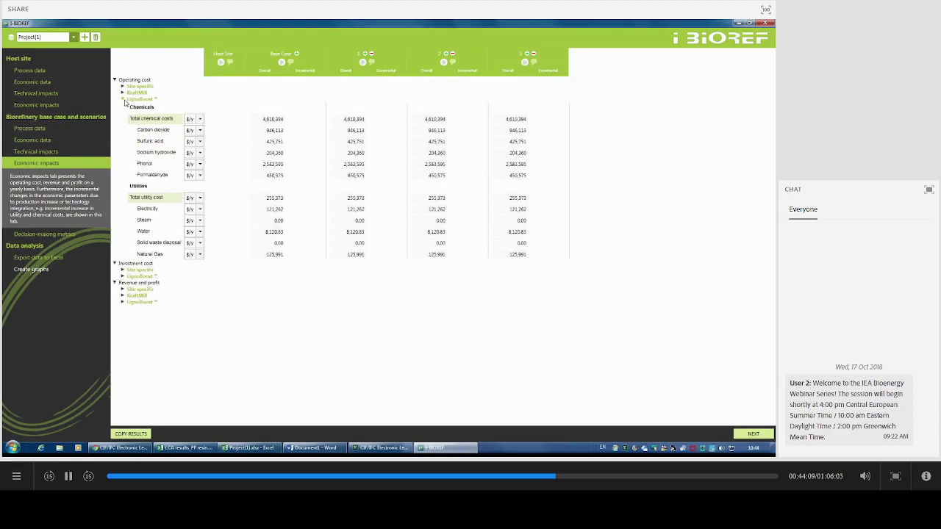
left_click(123, 302)
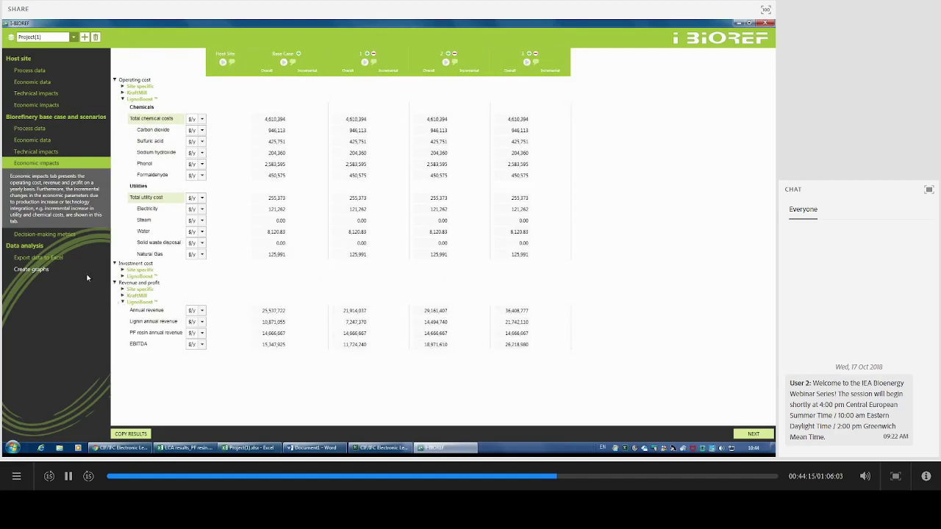
Examine the scenarios' decision-making metrics, view the PF resin LCA results chart in Excel, and return to I-BIOREF.
left_click(78, 235)
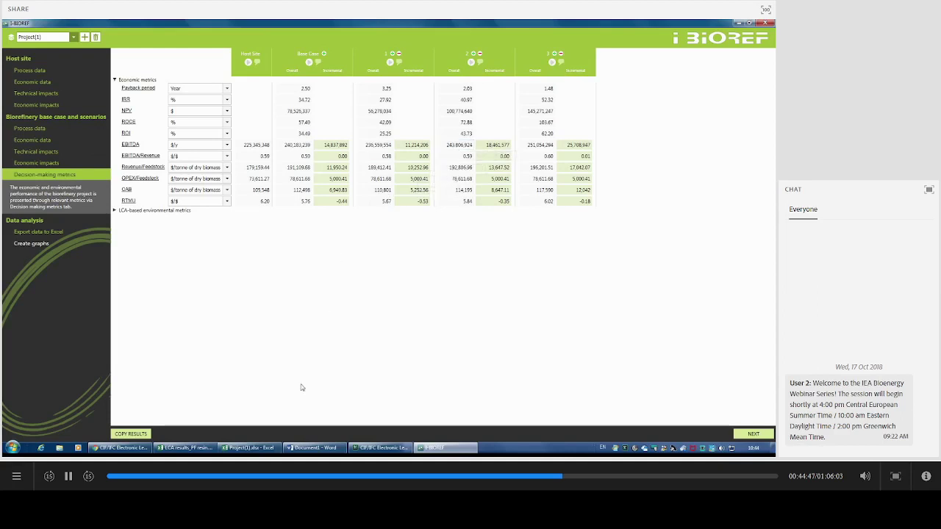
left_click(206, 449)
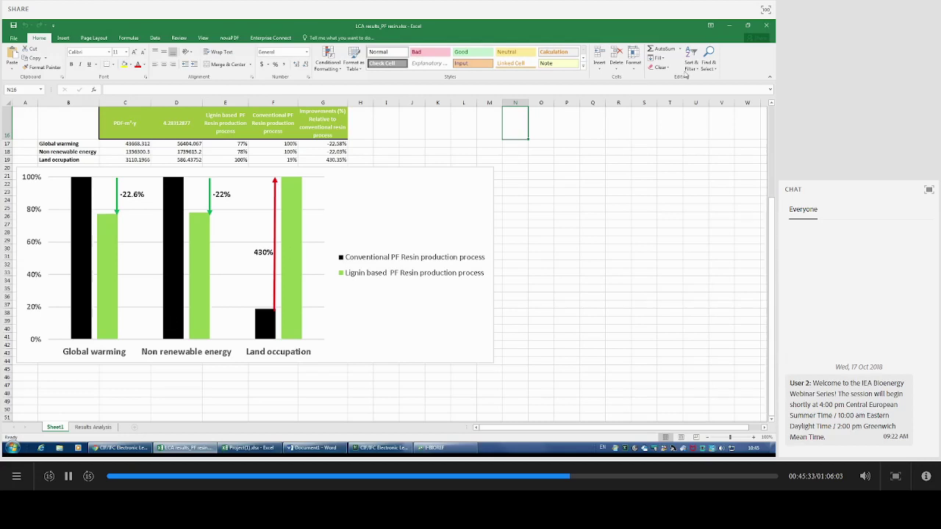
left_click(727, 26)
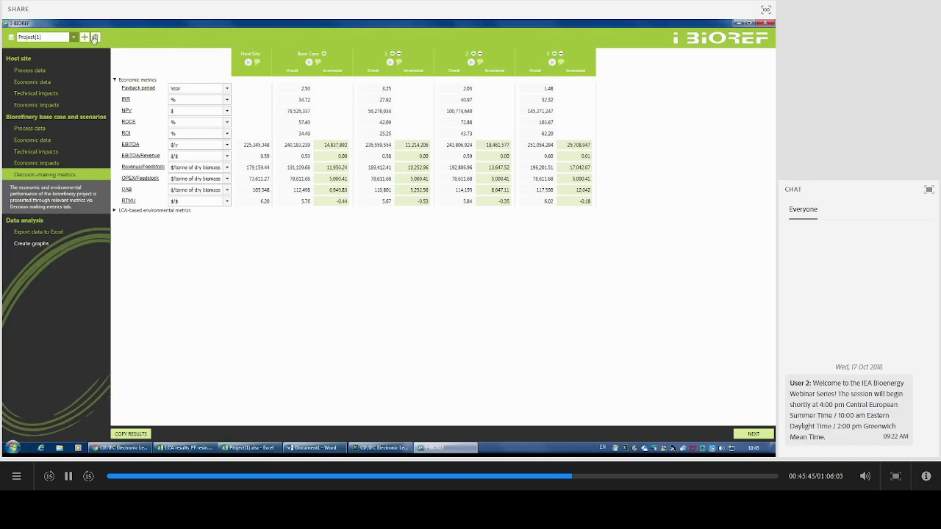
Create a new project without a host site, dismissing the welcome message.
left_click(85, 37)
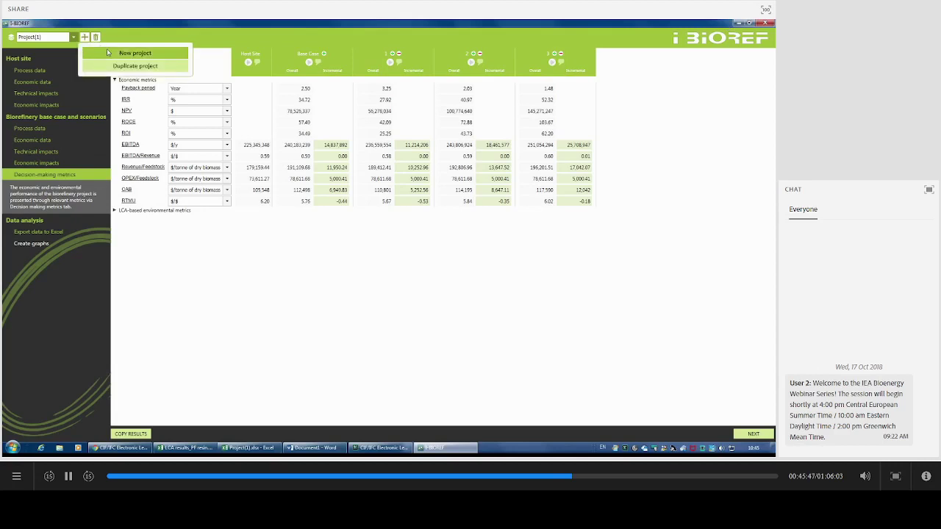
left_click(107, 53)
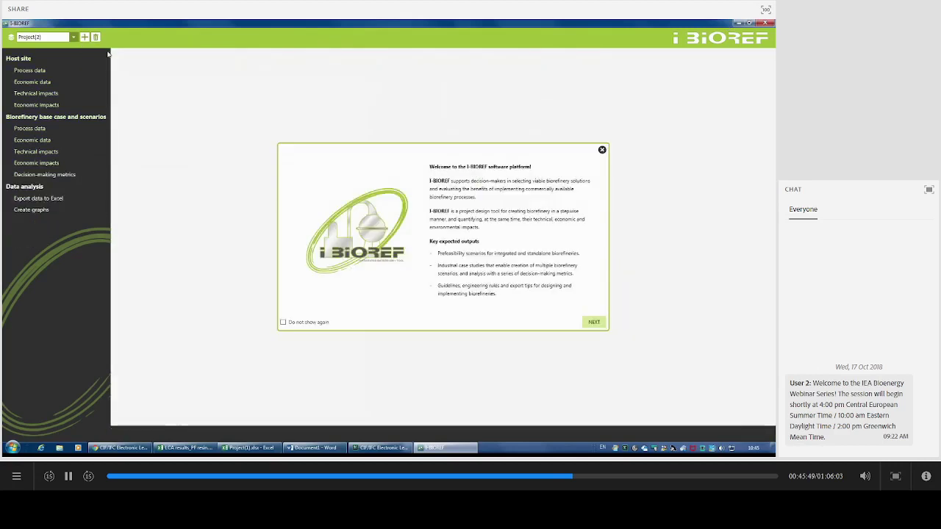
left_click(602, 150)
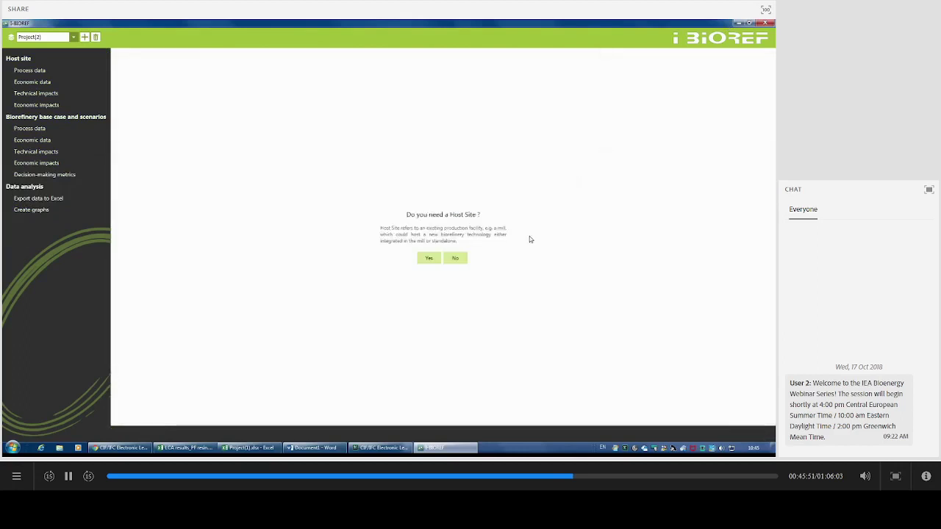
left_click(460, 259)
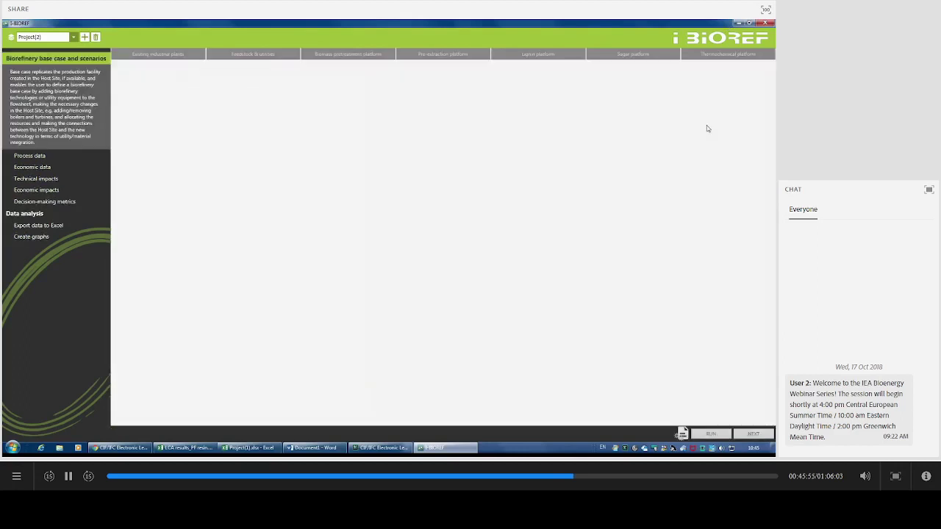
Choose Catalytic fast pyrolysis as the configuration of the thermochemical platform's Pyrolysis technology.
left_click(703, 56)
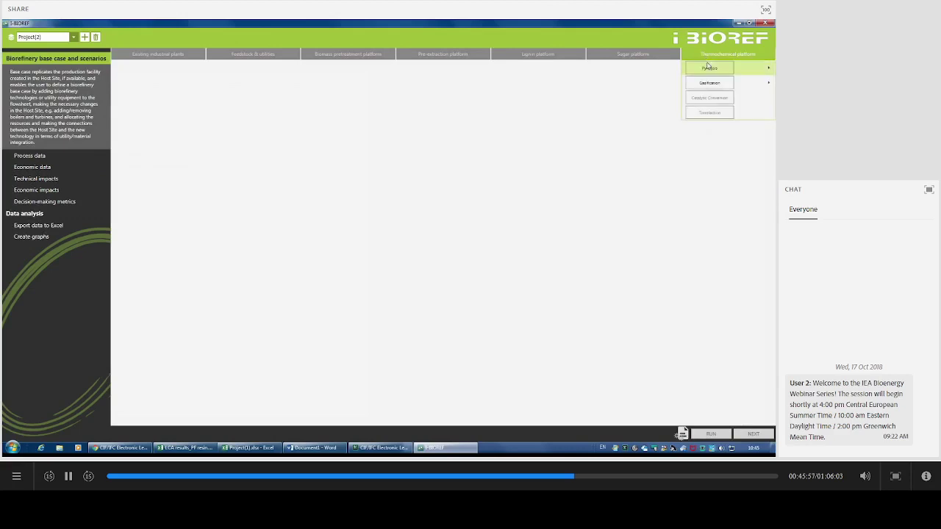
mouse_move(709, 69)
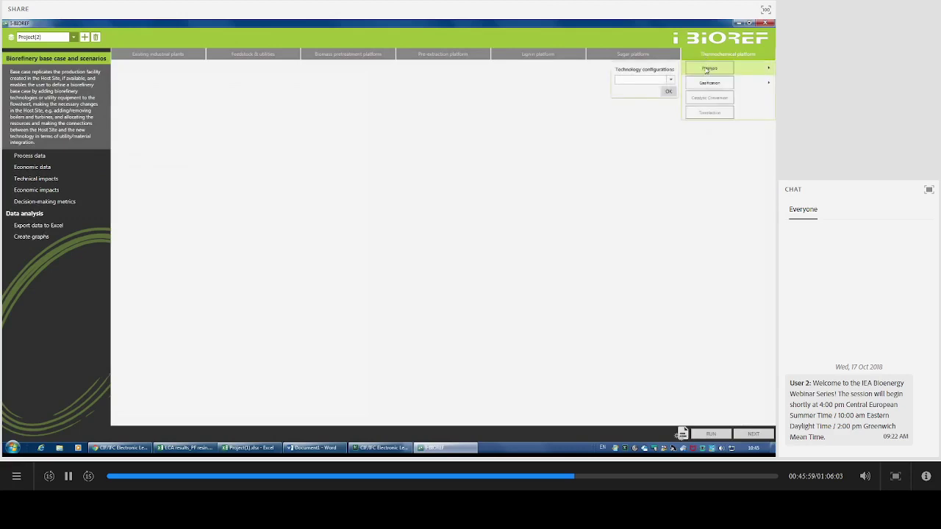
mouse_move(712, 85)
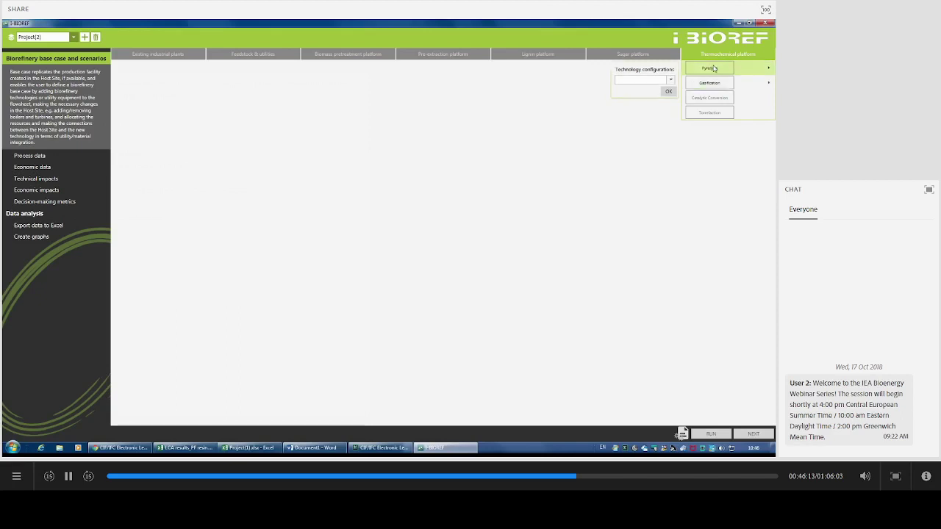
left_click(670, 79)
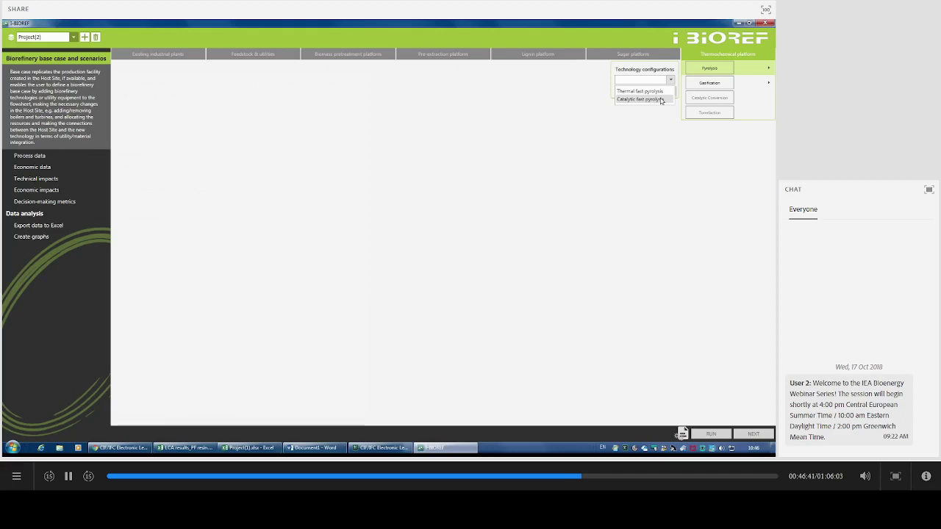
left_click(661, 100)
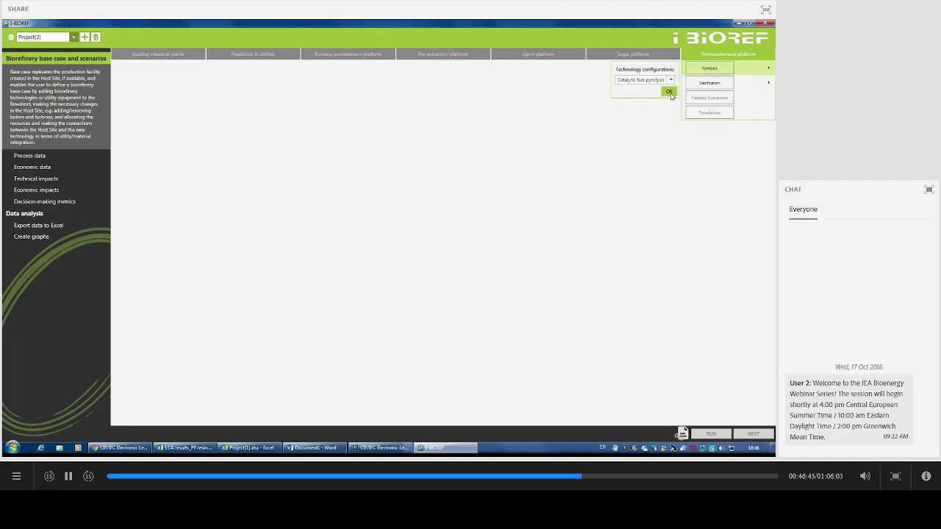
left_click(669, 93)
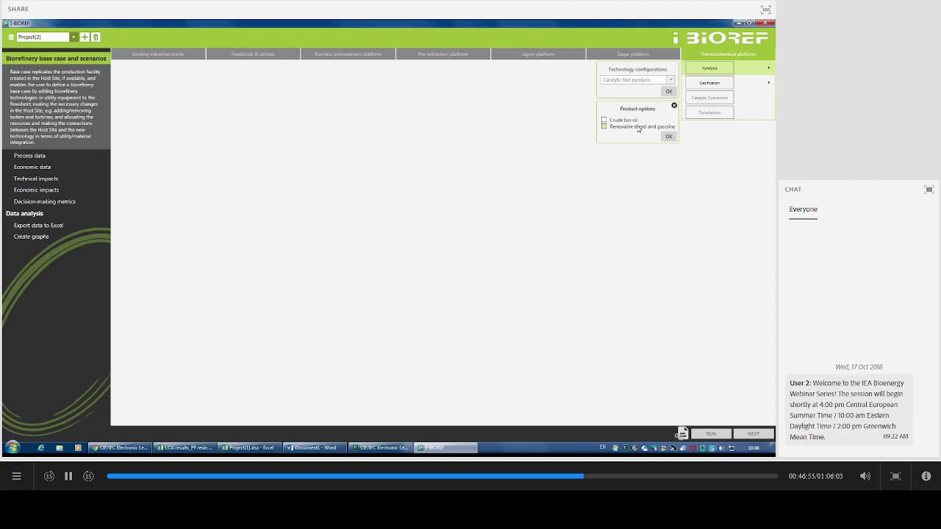
Select renewable diesel and gasoline as products with off gas recycling for hydrogen production, and place the pyrolysis block on the flowsheet.
left_click(639, 128)
left_click(669, 137)
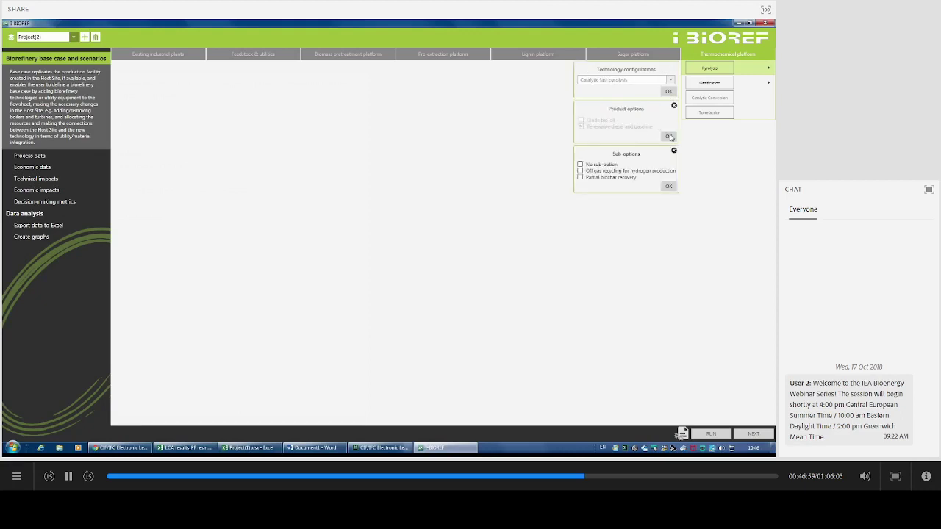
left_click(581, 171)
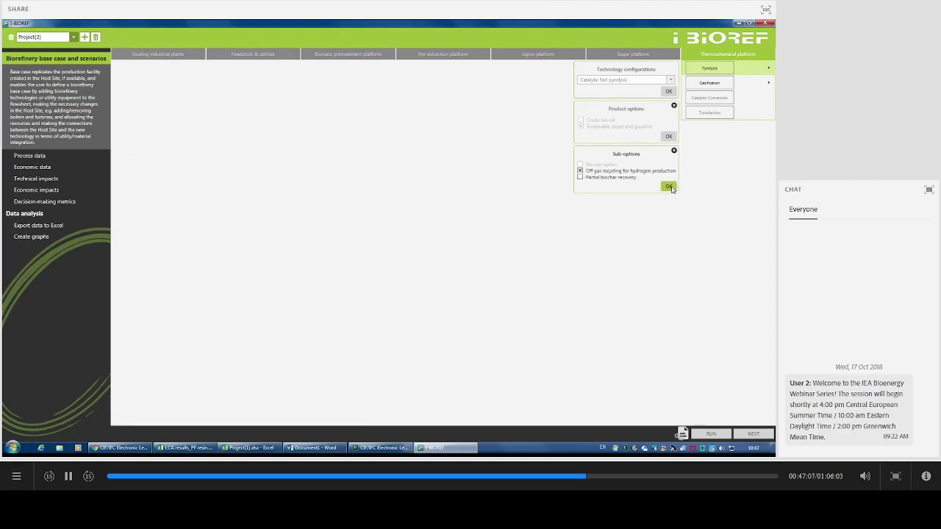
left_click(669, 186)
left_click(622, 208)
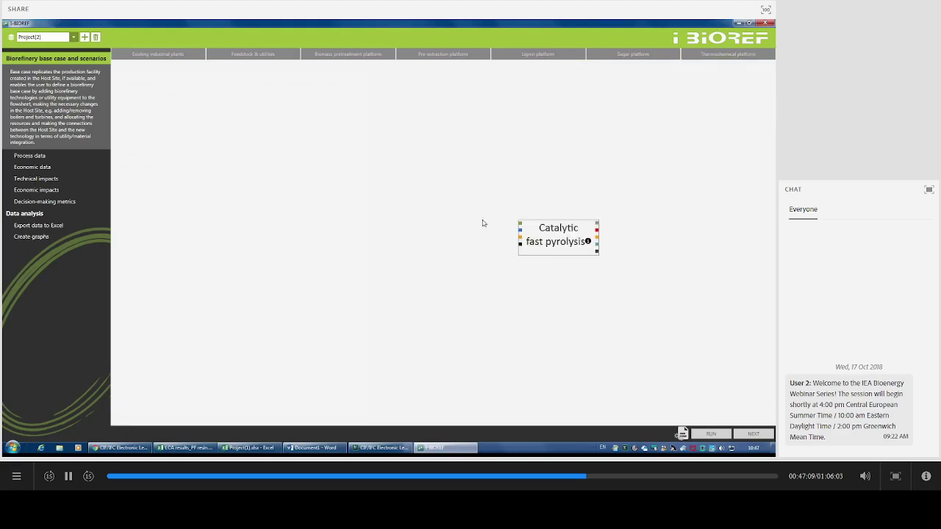
Move the pyrolysis block toward the flowsheet's centre and examine its process diagram, process and utility inputs, CAPEX and OPEX.
left_click_drag(531, 231, 465, 211)
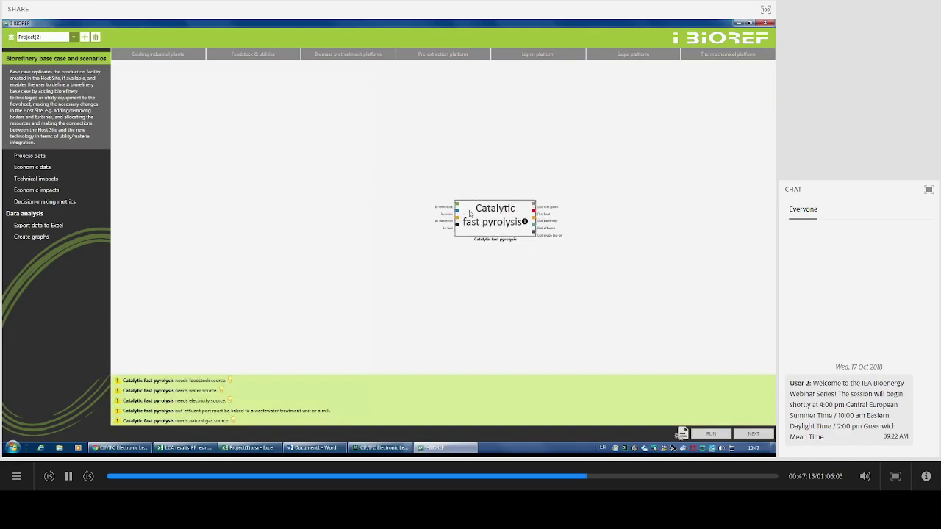
double_click(470, 213)
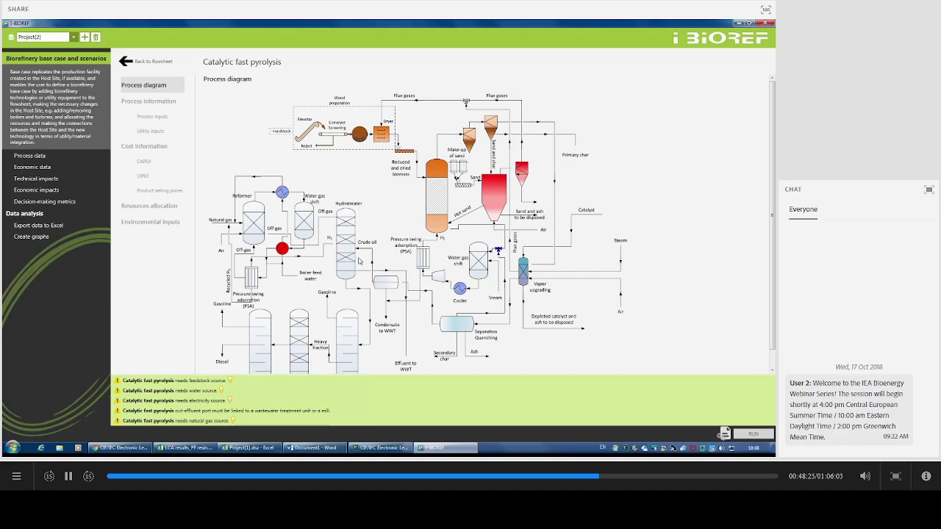
scroll(357, 261, "down", 1)
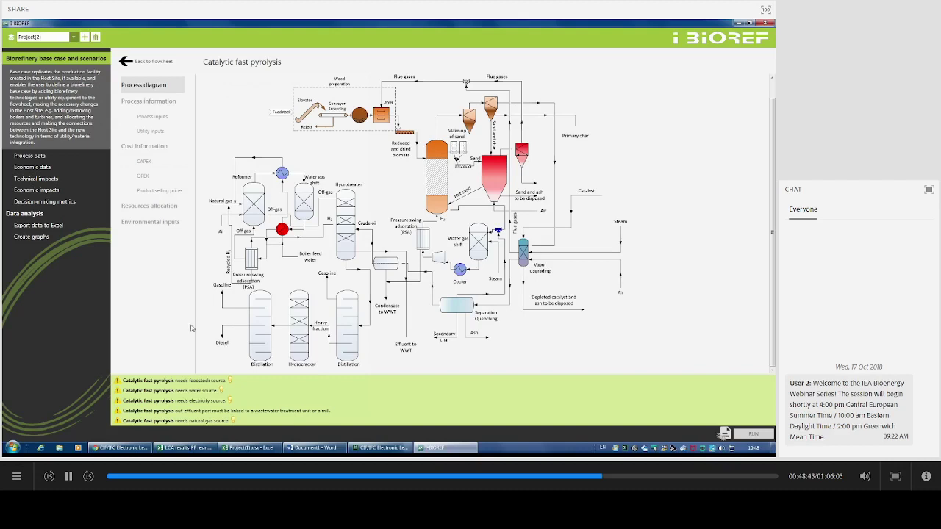
left_click(160, 118)
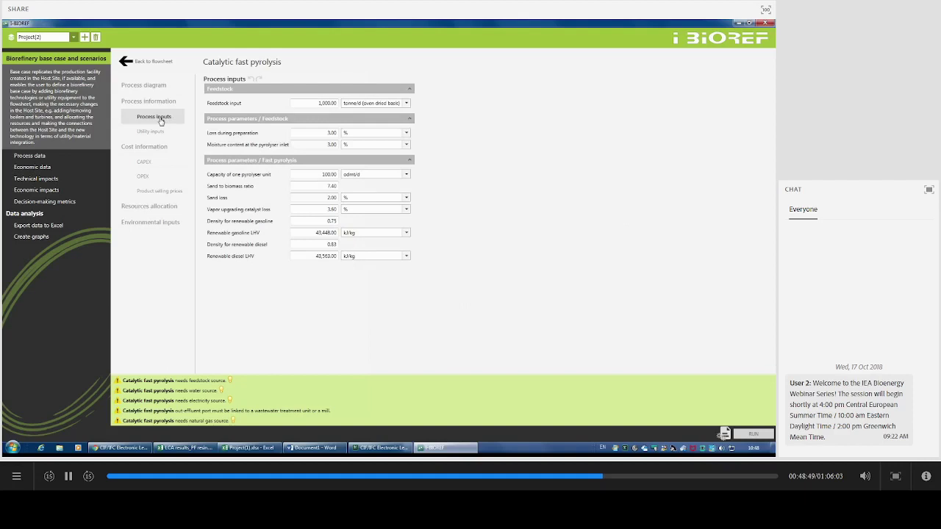
left_click(158, 132)
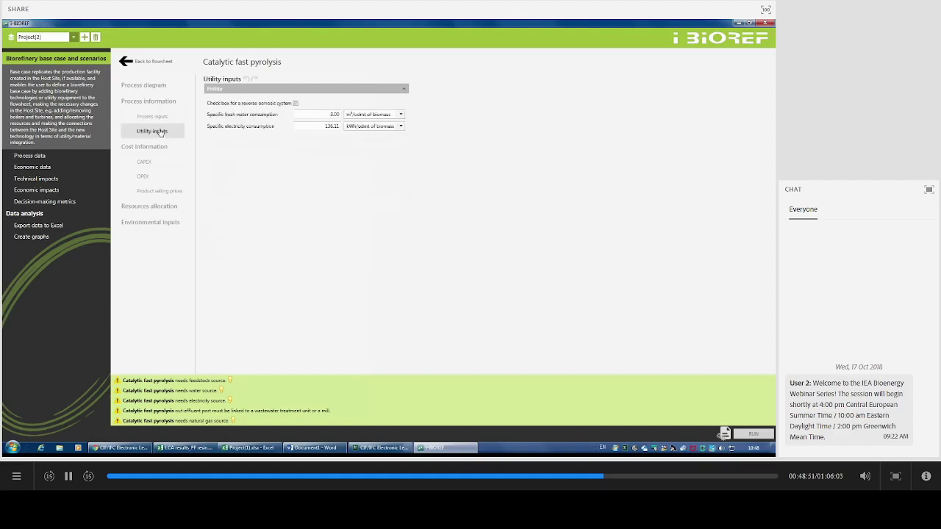
left_click(150, 162)
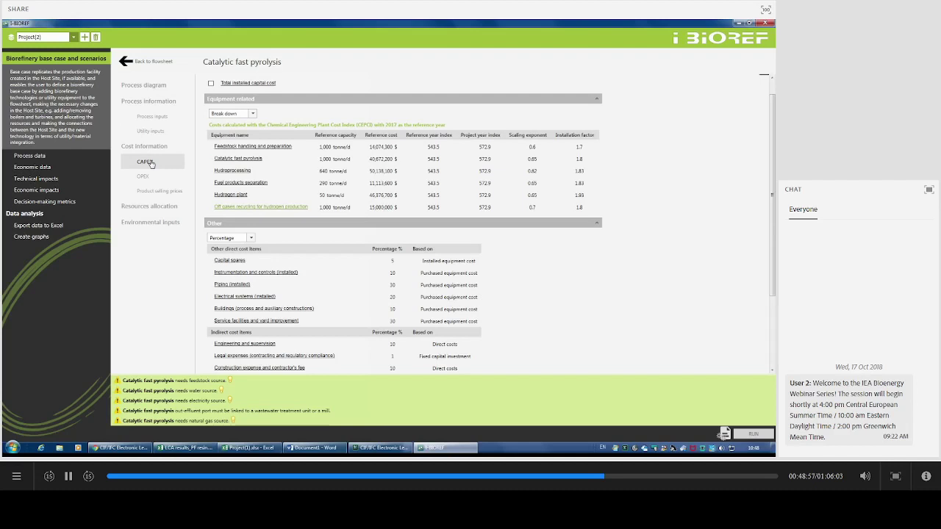
left_click(143, 177)
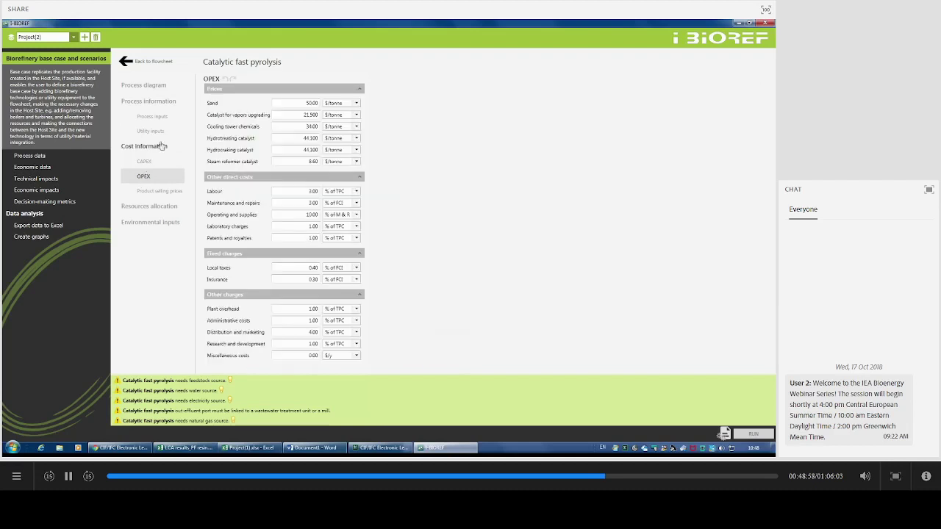
left_click(158, 62)
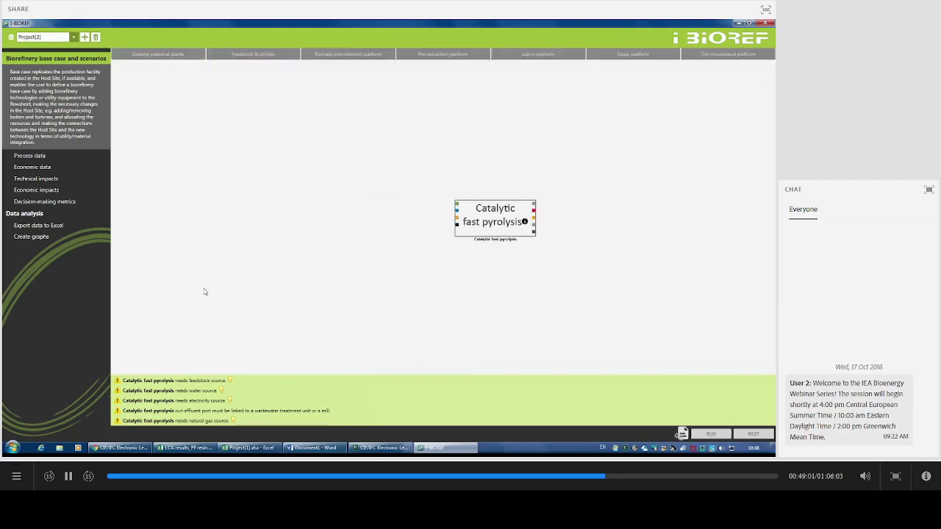
Add the suggested feedstock, water, electricity and natural gas sources and link them to the catalytic fast pyrolysis block.
left_click(229, 381)
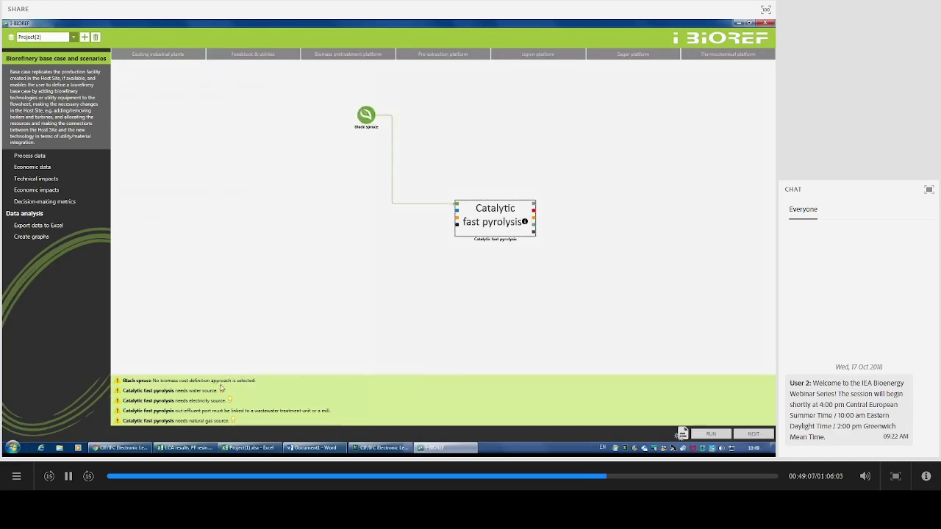
left_click(224, 390)
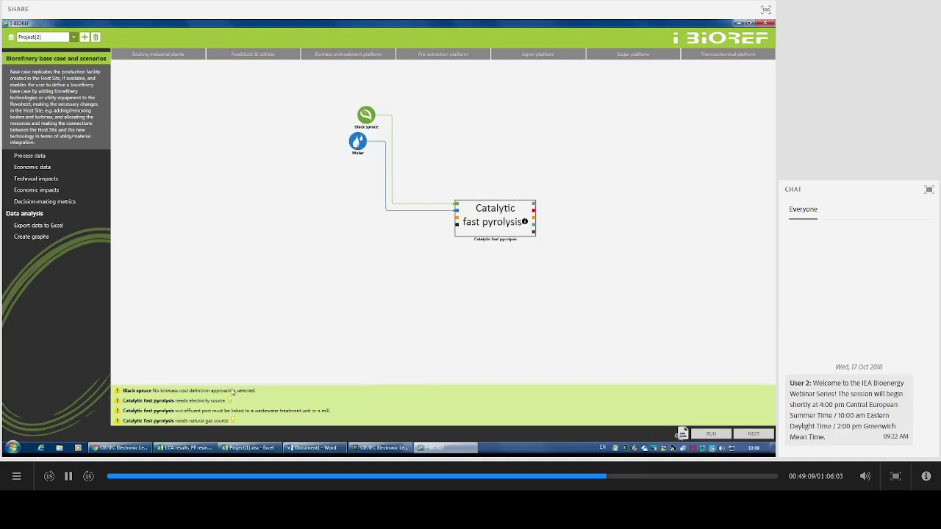
left_click(238, 401)
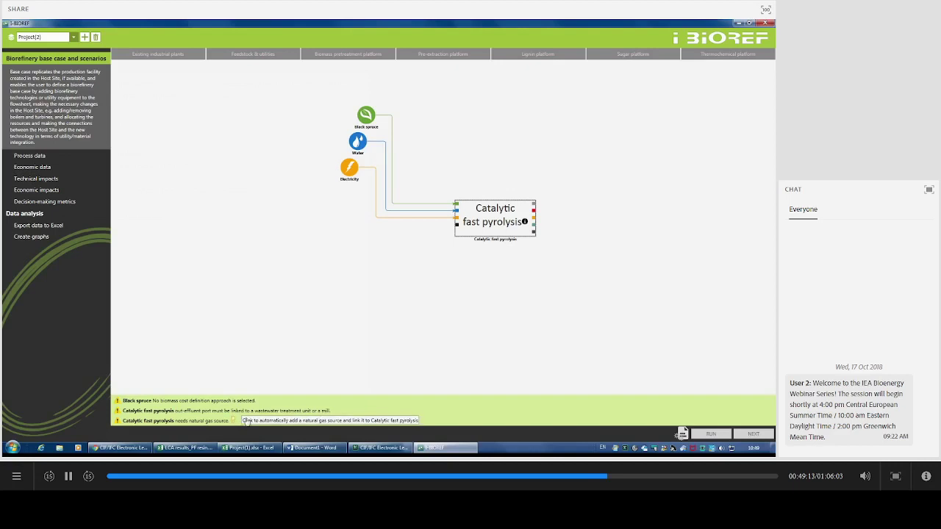
left_click(245, 421)
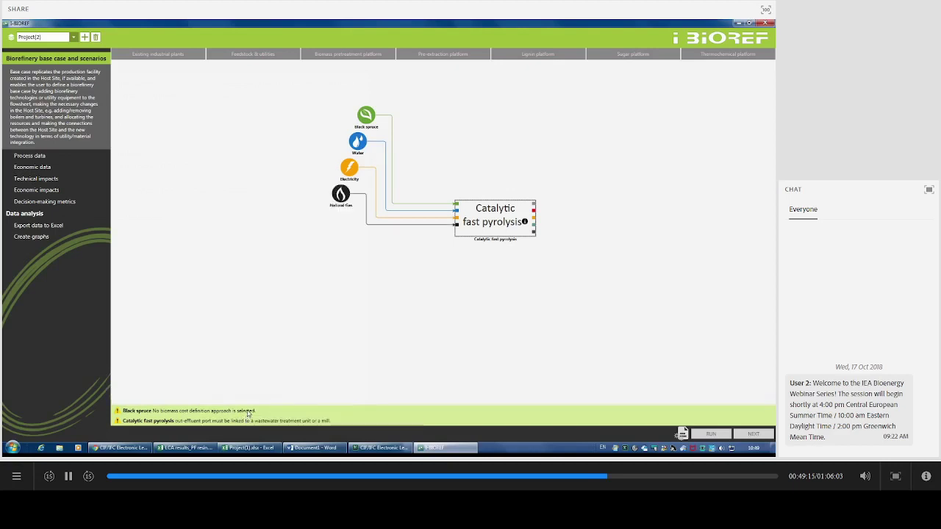
Set the Black spruce feedstock's biomass cost definition approach to Step cost function and return to the flowsheet.
left_click(362, 125)
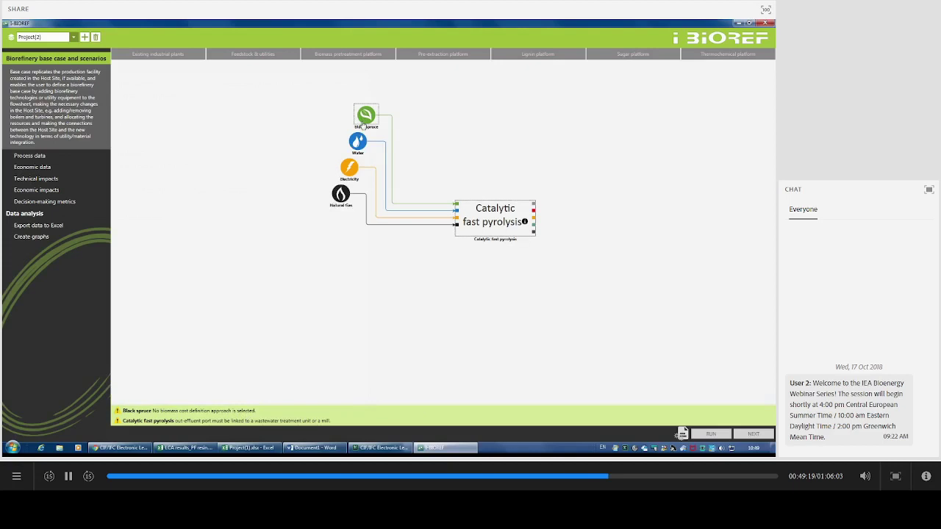
double_click(362, 126)
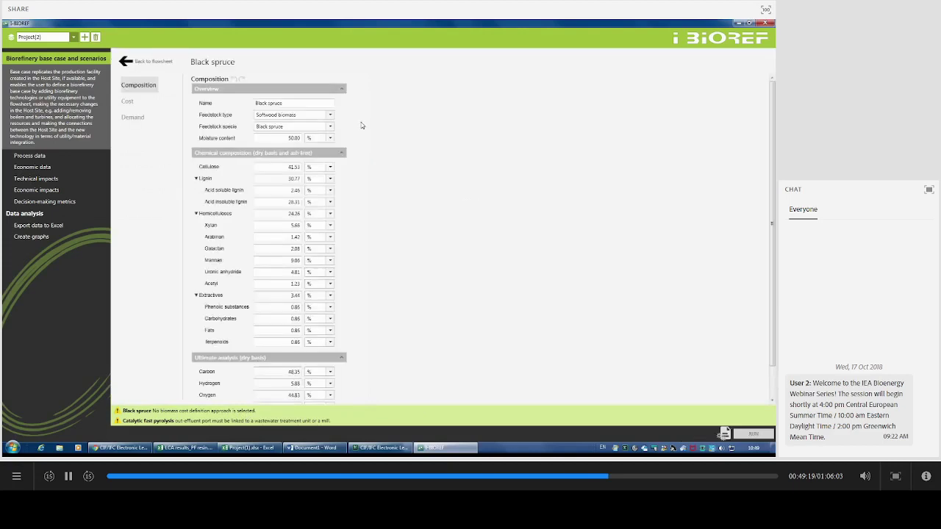
left_click(127, 102)
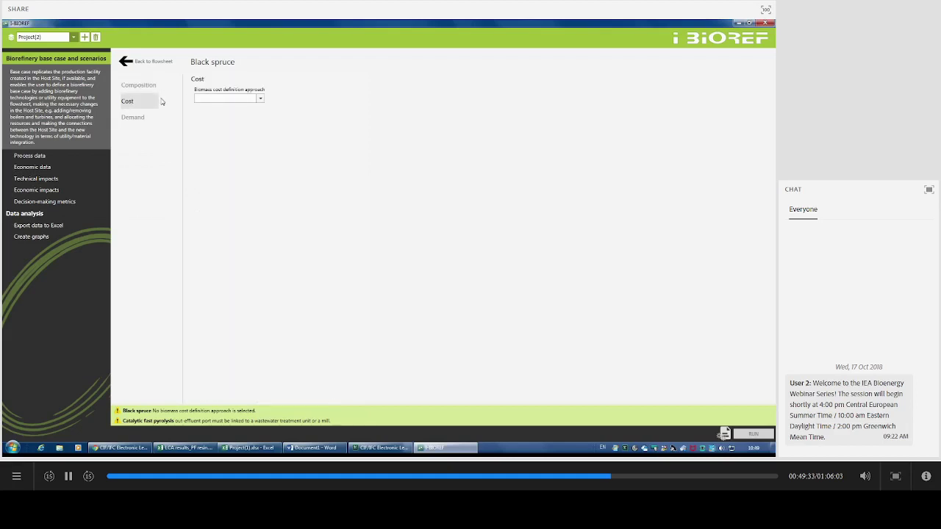
left_click(205, 98)
left_click(210, 110)
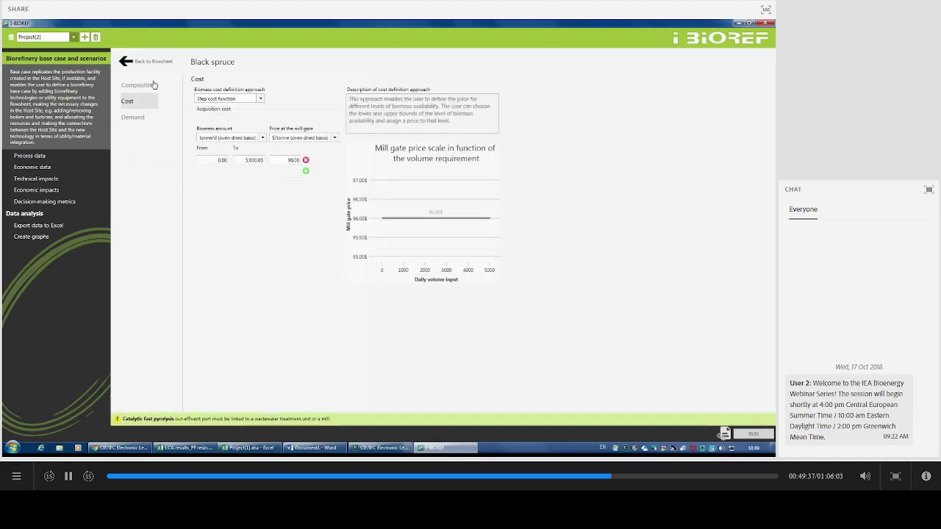
left_click(139, 64)
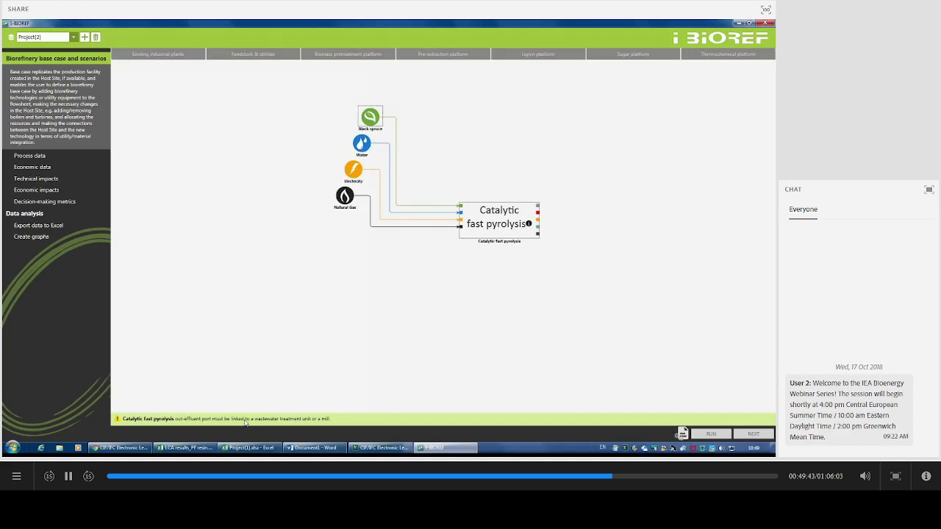
Configure a wastewater treatment unit as aerobic treatment via activated sludge with gravity belt thickening and sludge to landfill.
left_click(241, 51)
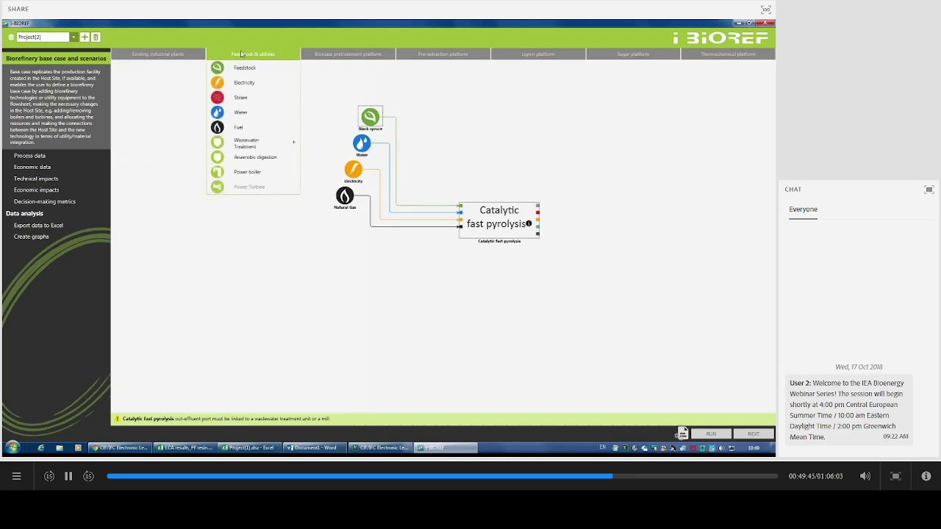
mouse_move(289, 150)
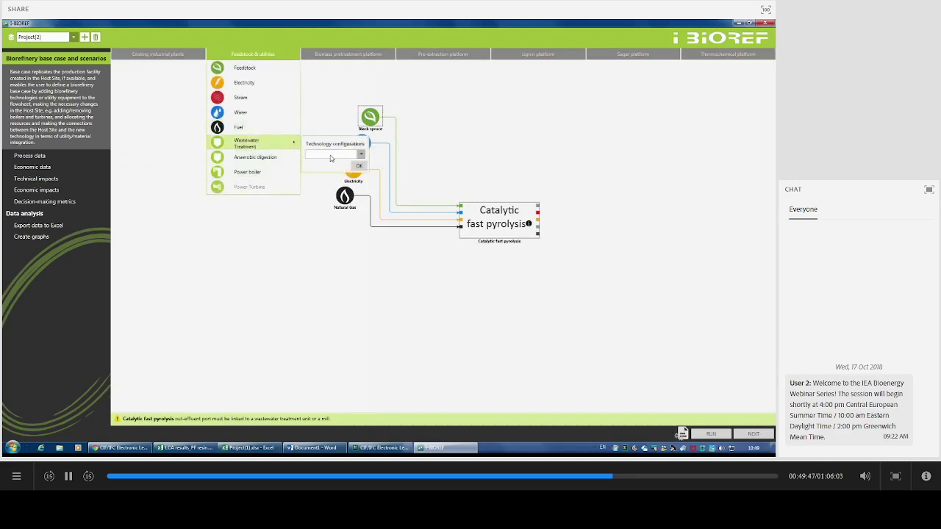
left_click(360, 154)
left_click(332, 167)
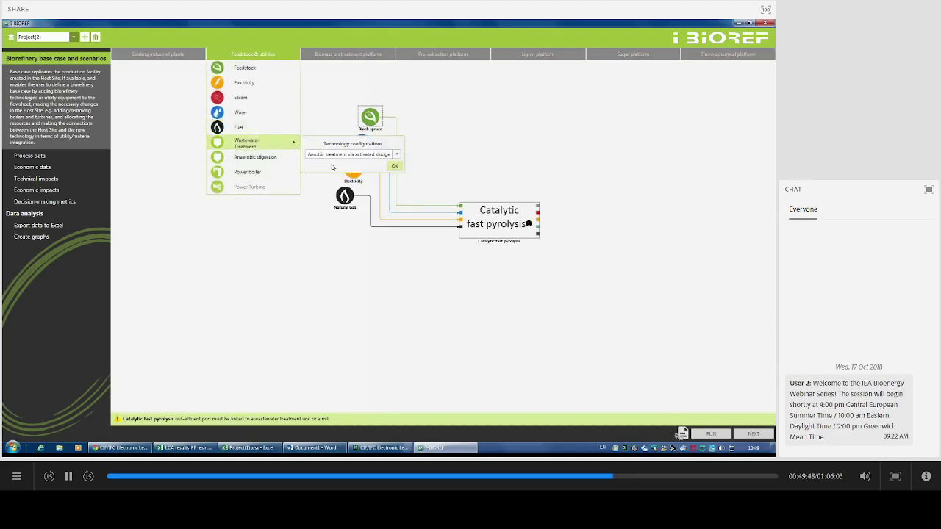
left_click(394, 166)
left_click(352, 195)
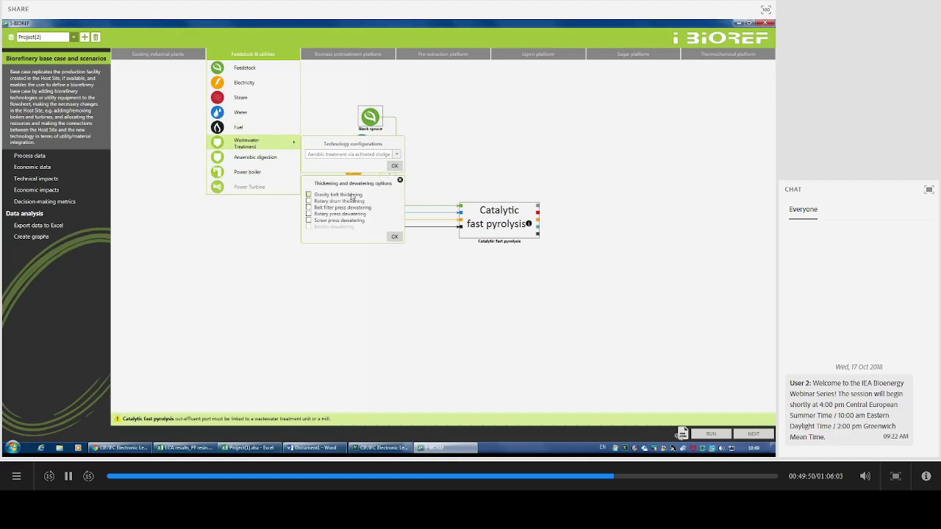
left_click(394, 236)
left_click(340, 267)
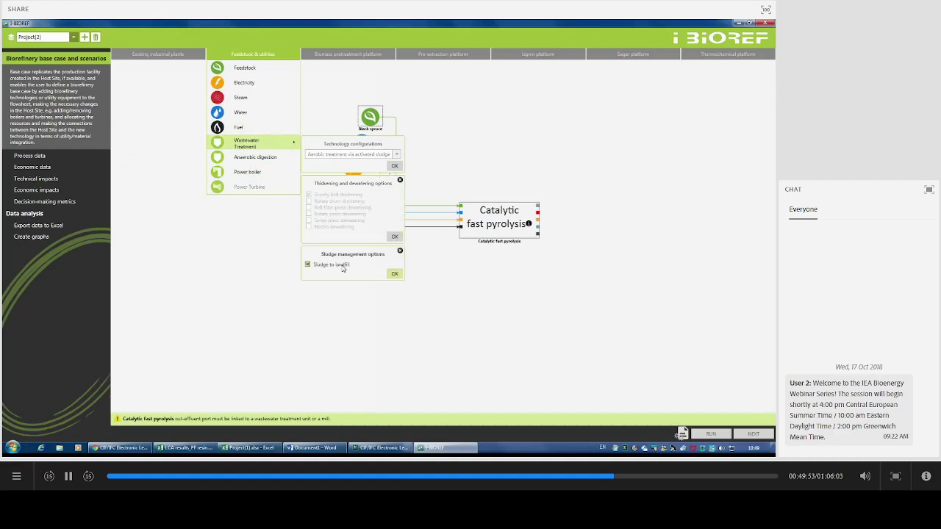
left_click(395, 274)
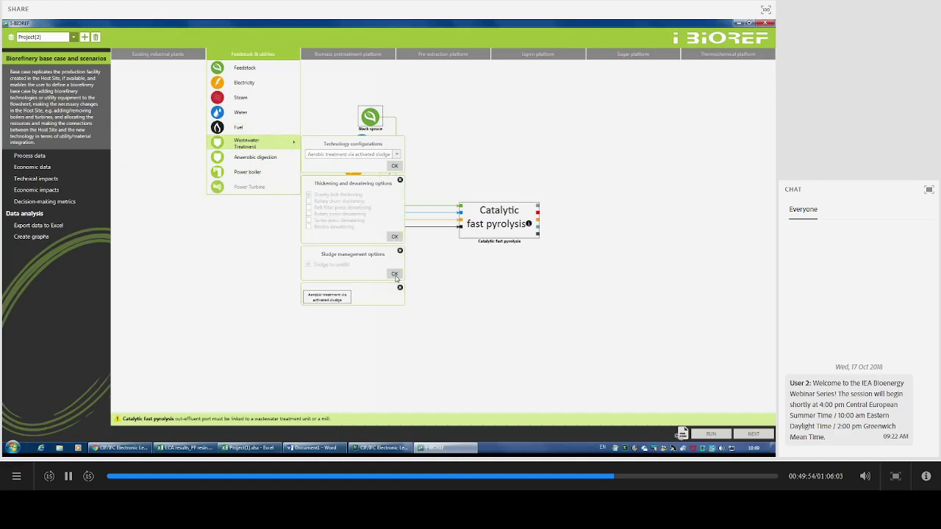
Place the activated sludge unit on the flowsheet, link the pyrolysis effluent to it and connect its electricity source.
left_click(325, 297)
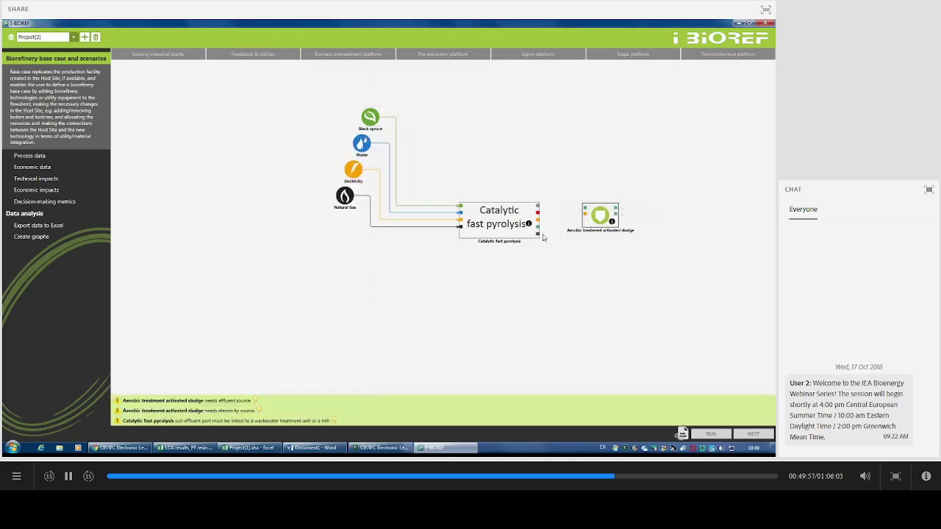
left_click_drag(539, 232, 588, 229)
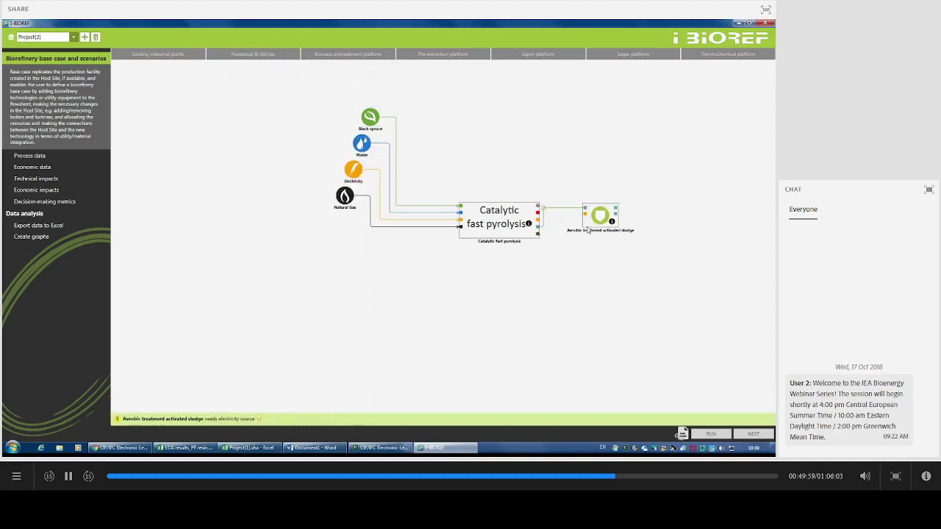
left_click(260, 421)
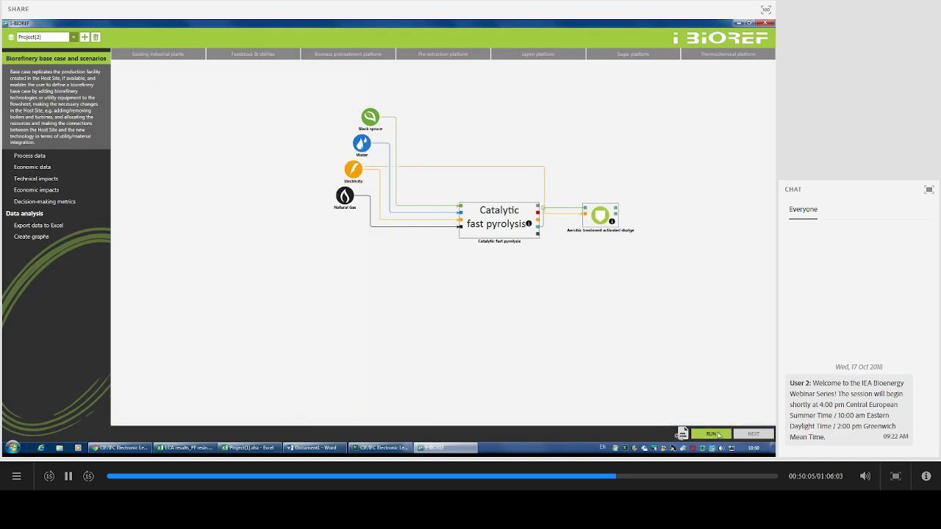
Examine the Black spruce feedstock's chemical composition and ultimate analysis, and return to the flowsheet.
double_click(369, 126)
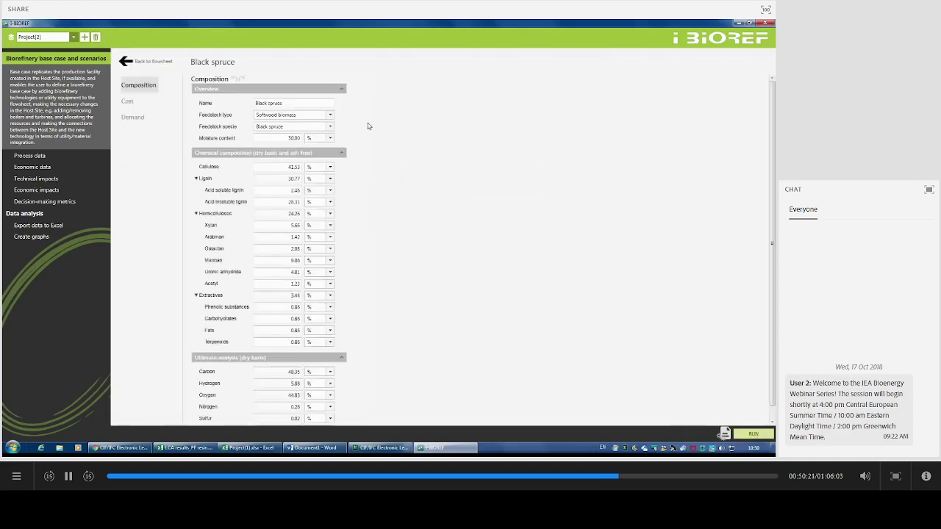
scroll(301, 294, "down", 1)
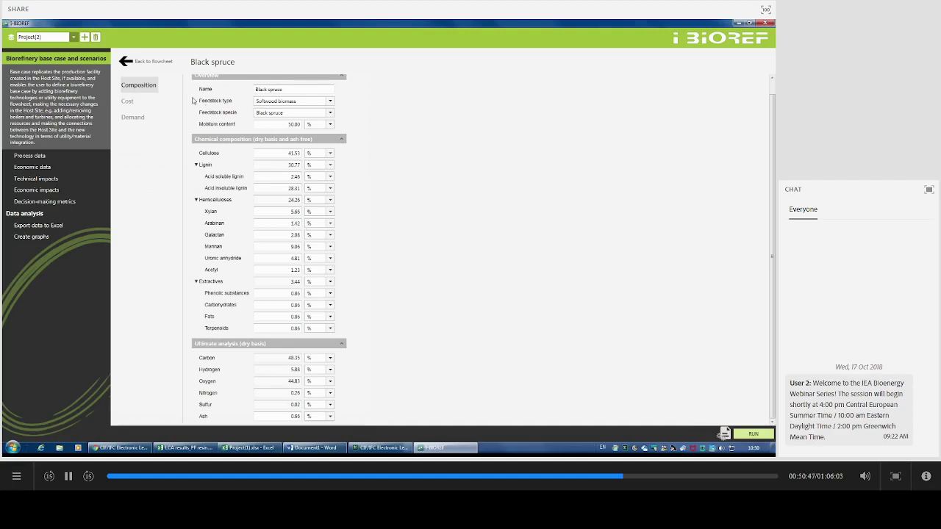
left_click(152, 62)
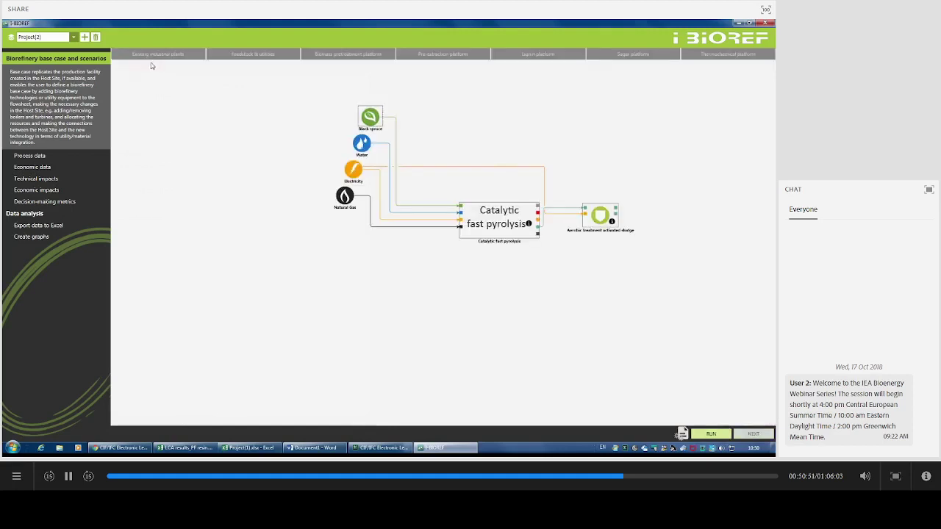
Duplicate the entire Project(2) as a new project.
left_click(85, 38)
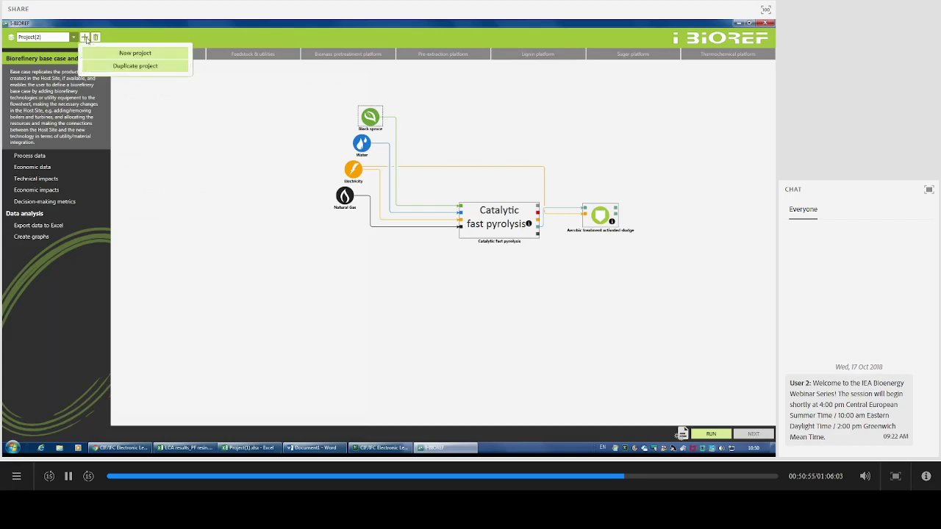
left_click(105, 66)
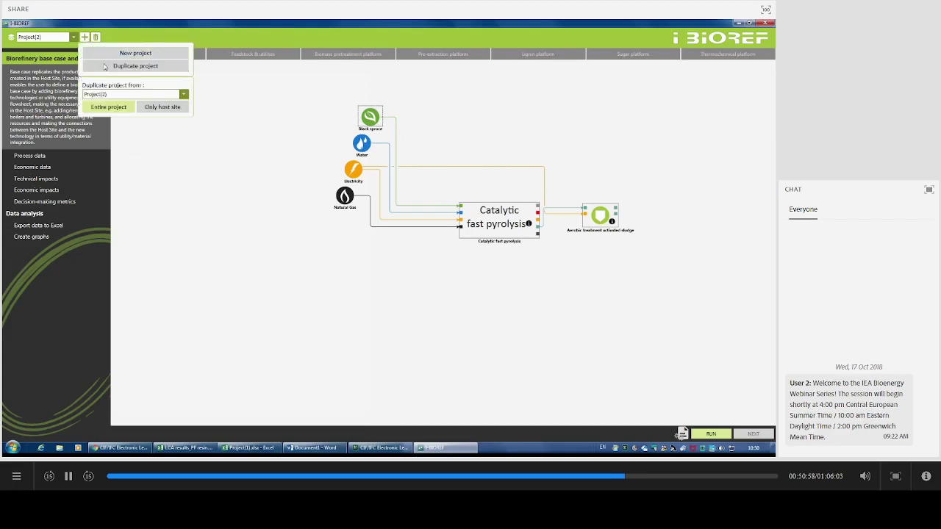
left_click(127, 108)
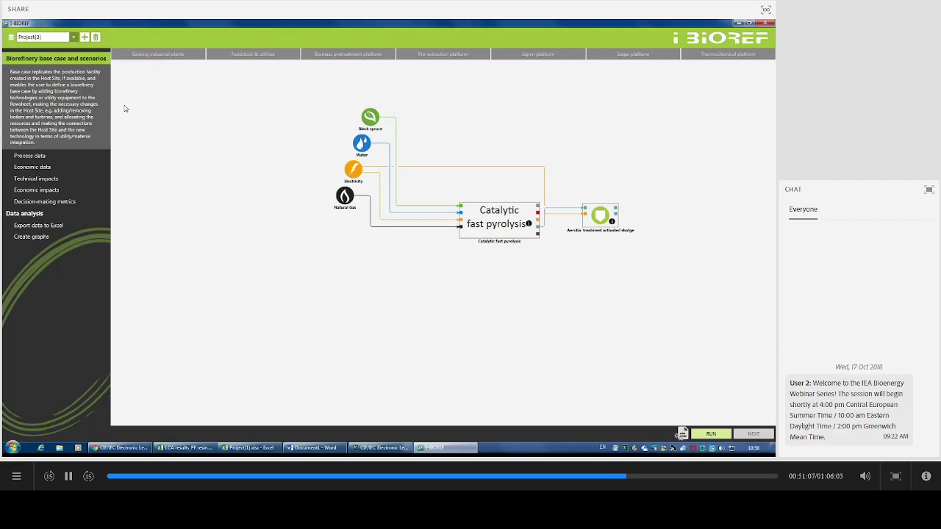
Change the Black spruce feedstock in Project(3) to the Forest residues type with the Forest harvest residue specie, and return to the flowsheet.
double_click(370, 117)
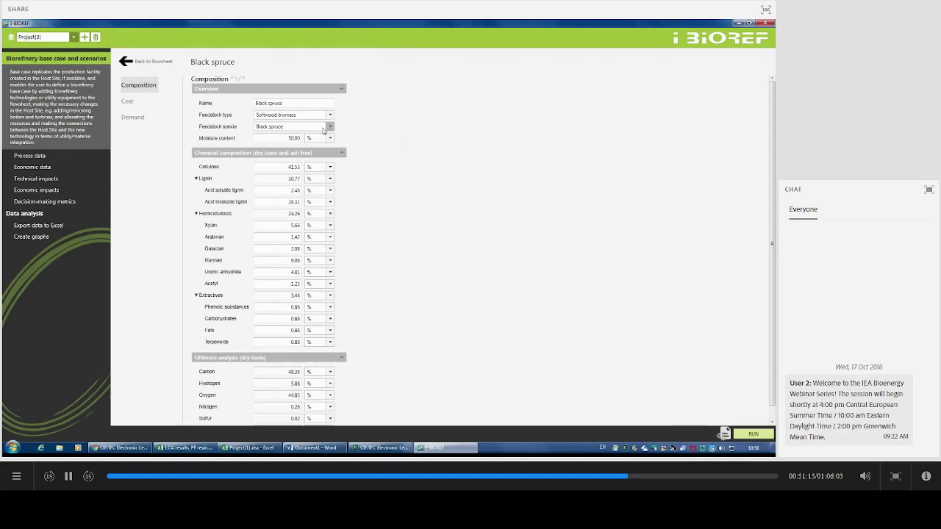
left_click(328, 127)
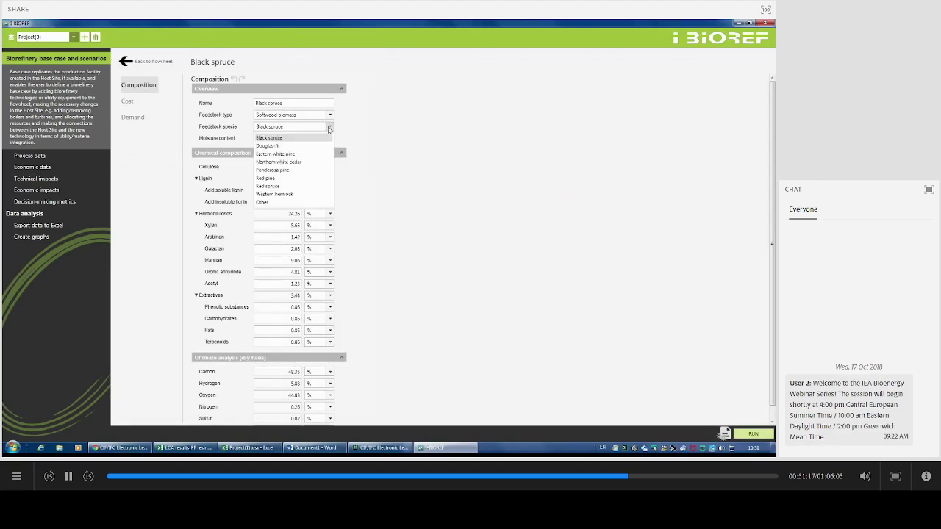
left_click(329, 128)
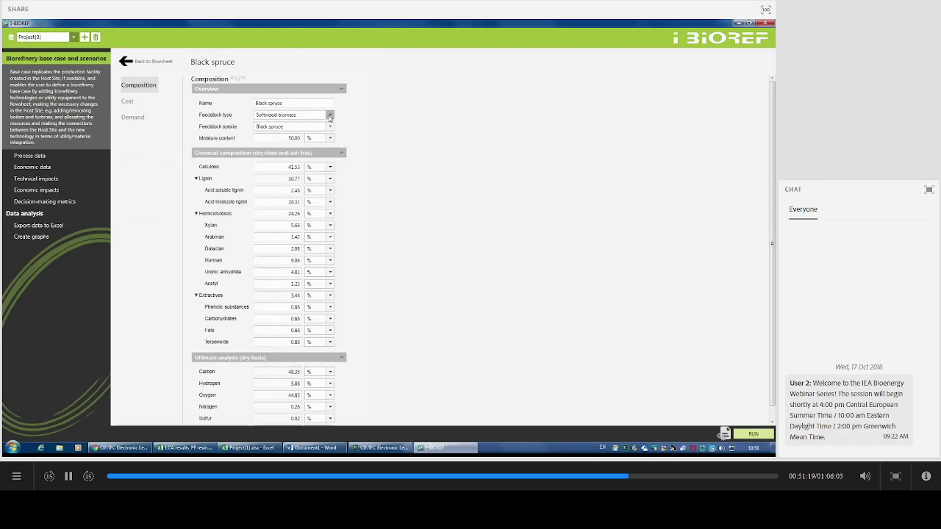
left_click(330, 116)
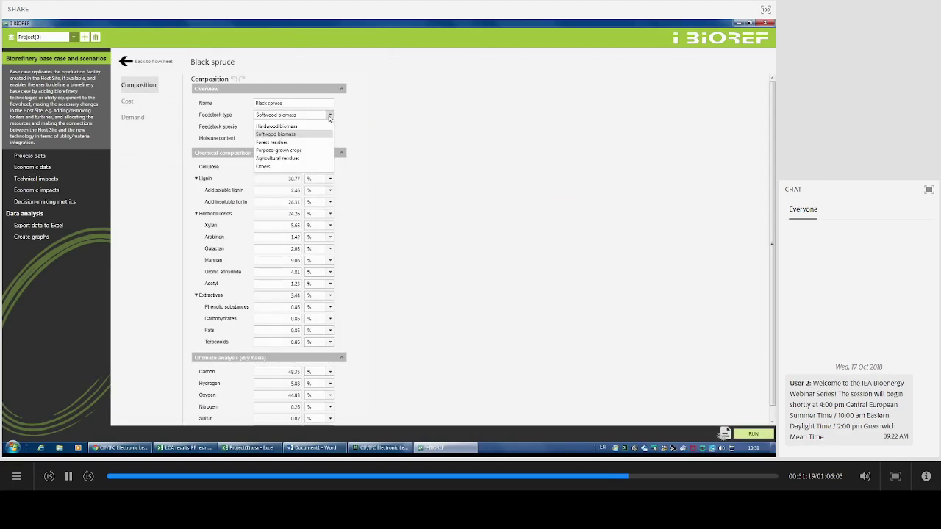
left_click(286, 142)
scroll(389, 223, "down", 1)
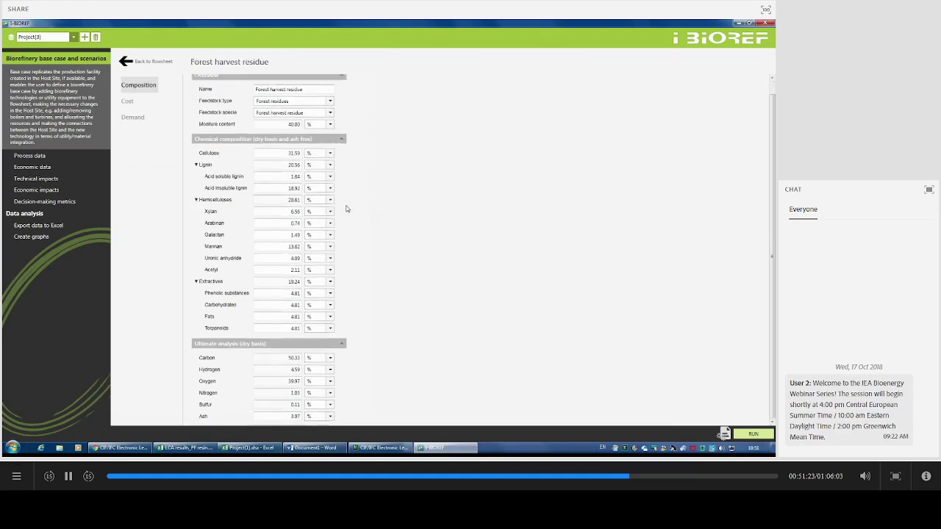
left_click(135, 63)
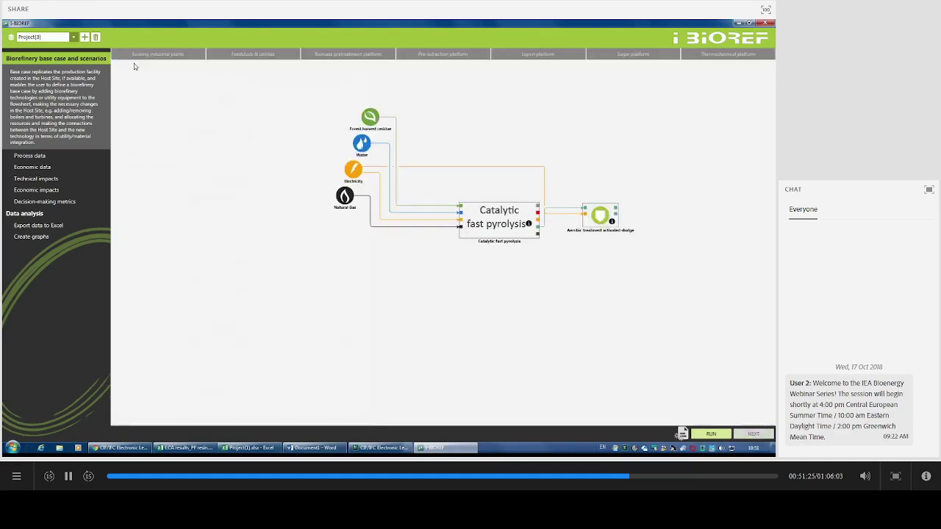
Run the Project(2) simulation with the extra electricity from catalytic fast pyrolysis sold to the grid.
left_click(73, 37)
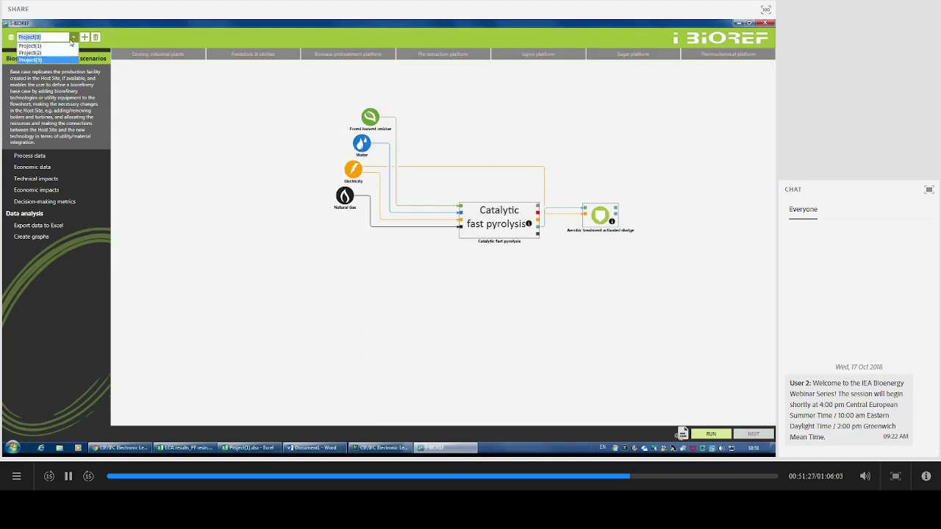
left_click(58, 52)
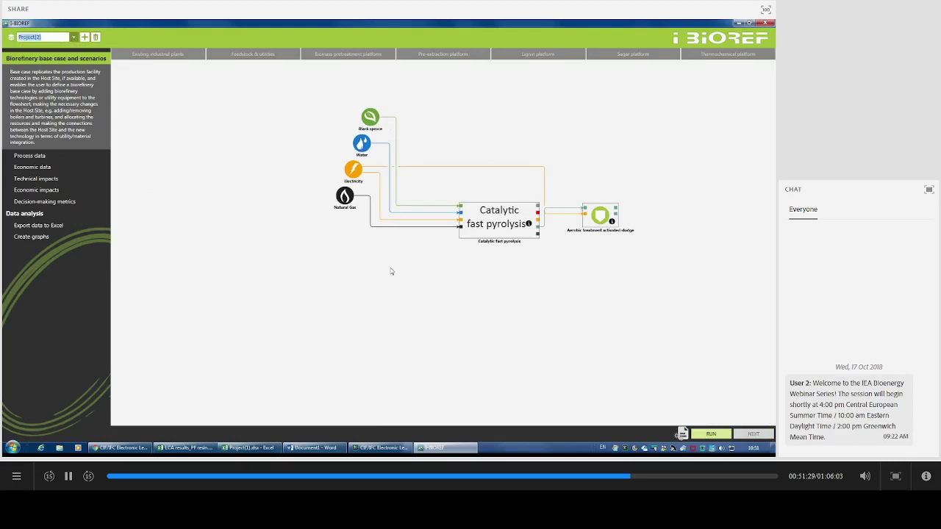
left_click(709, 434)
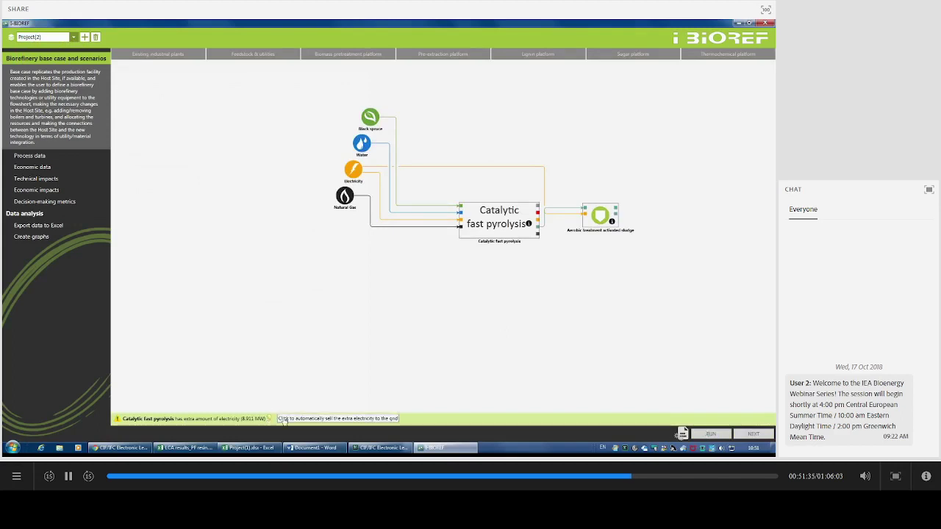
left_click(284, 419)
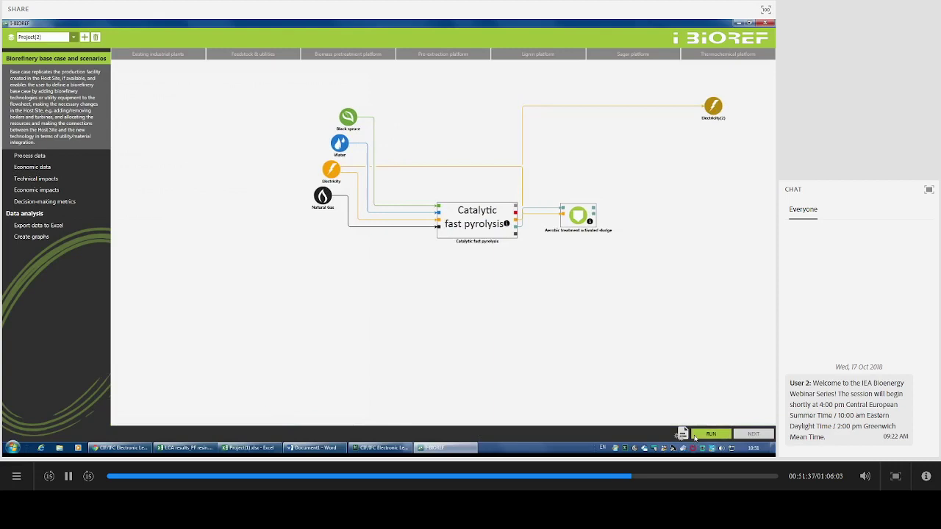
left_click(695, 436)
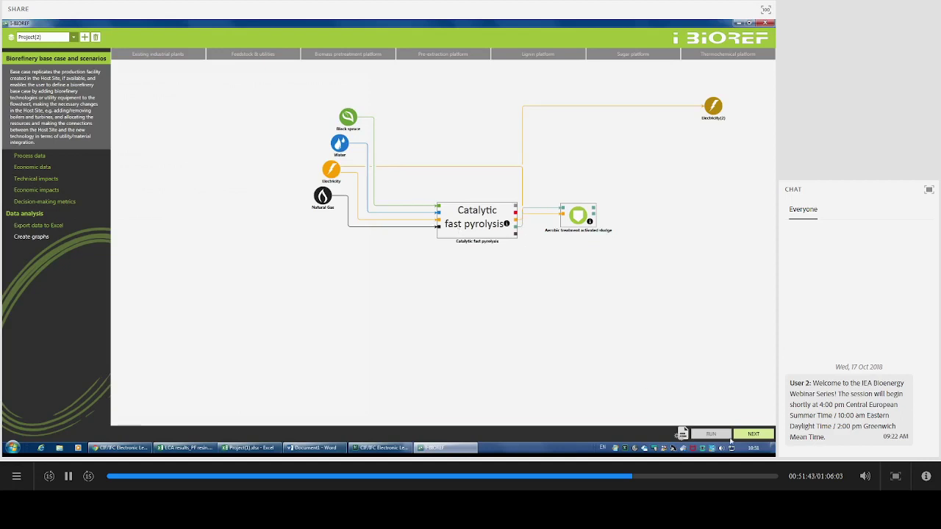
Show the renewable gasoline and renewable diesel production in Project(2)'s technical impacts in L/y.
left_click(754, 434)
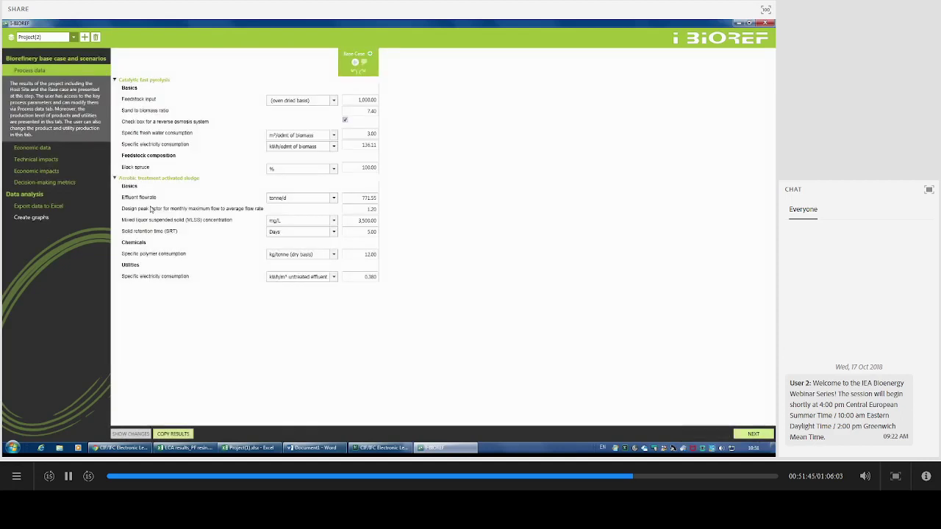
left_click(53, 162)
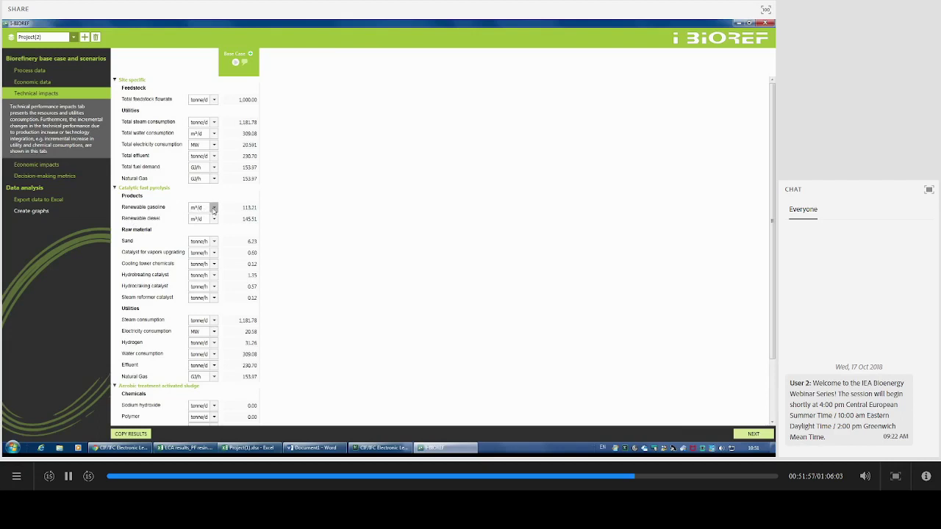
left_click(214, 209)
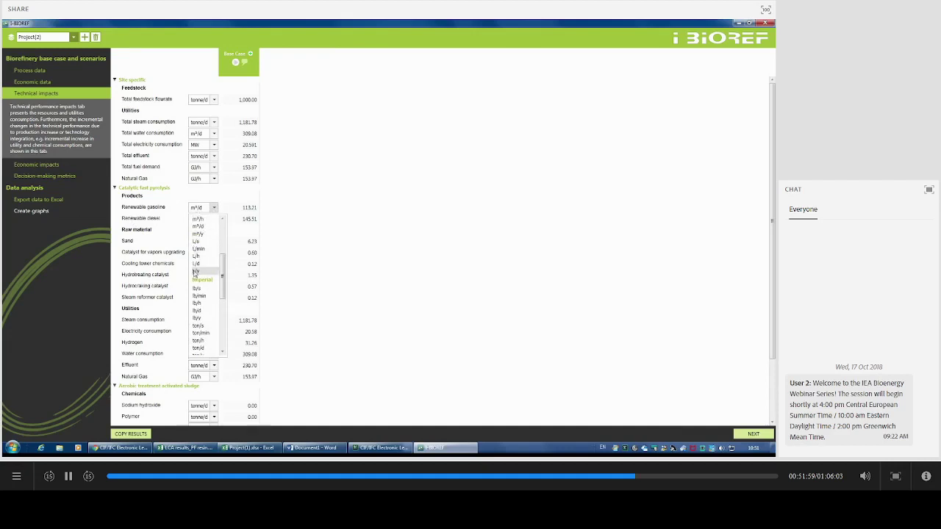
left_click(196, 272)
left_click(210, 222)
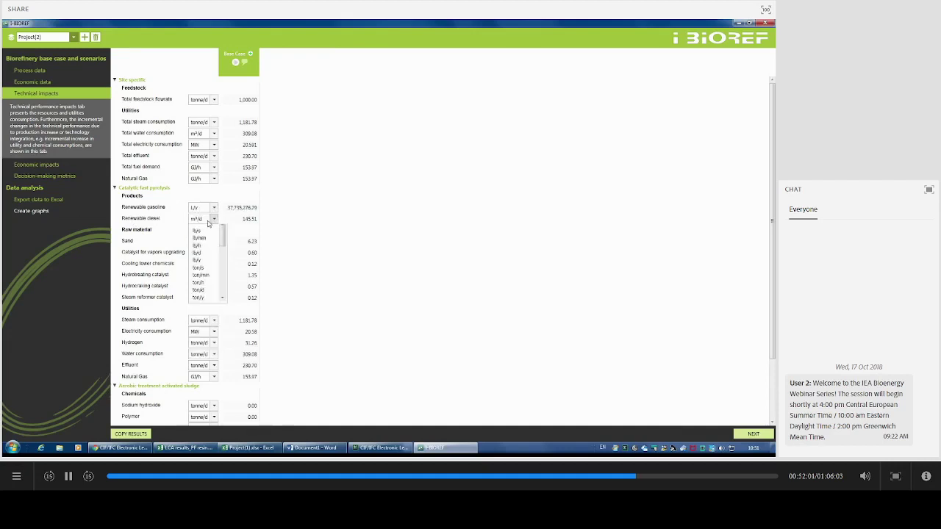
left_click(203, 286)
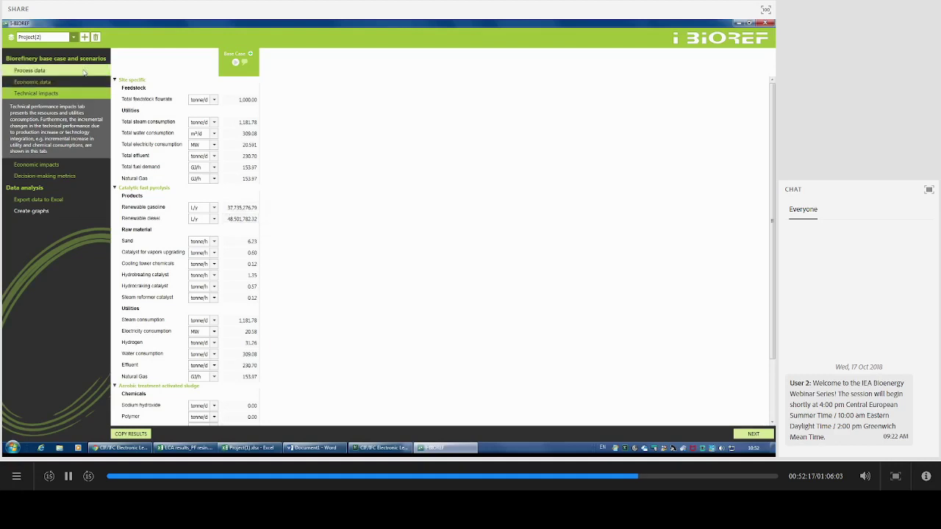
Switch to Project(3) and run its simulation with the extra pyrolysis electricity sold to the grid.
left_click(73, 37)
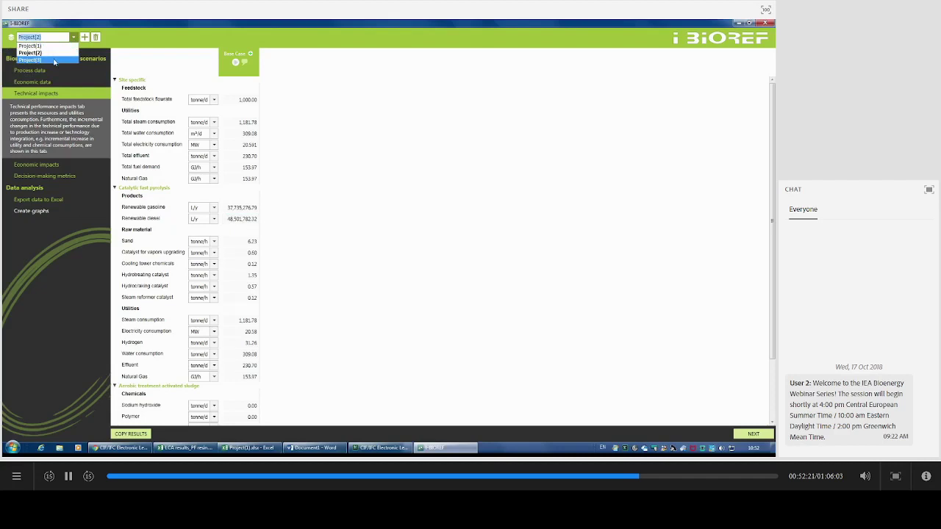
left_click(54, 60)
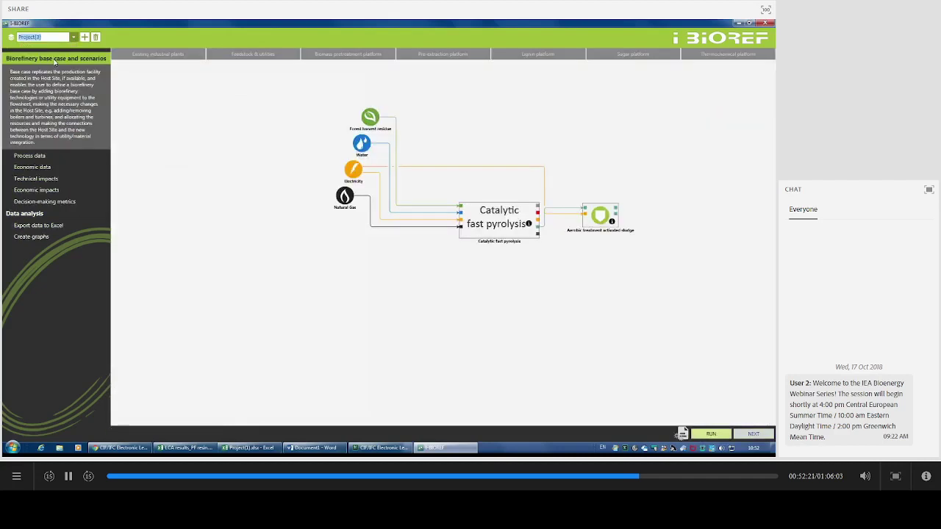
left_click(710, 434)
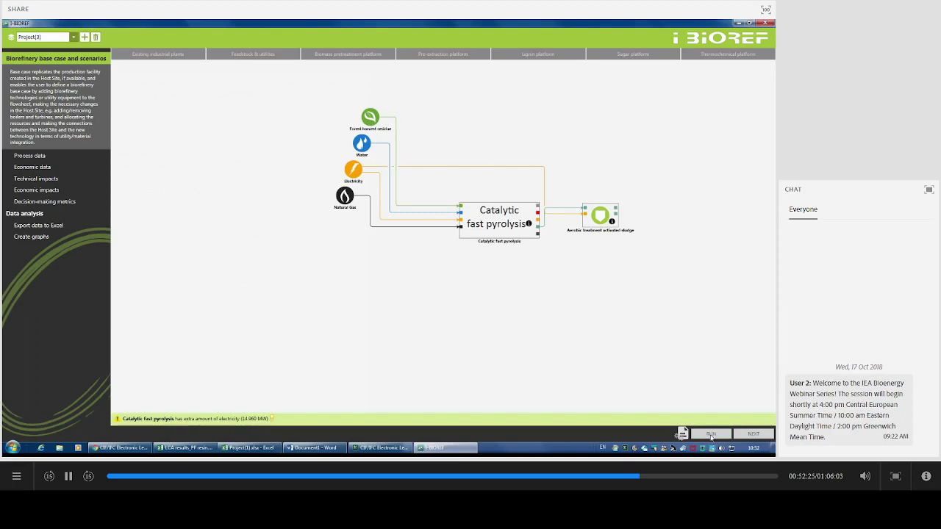
left_click(272, 419)
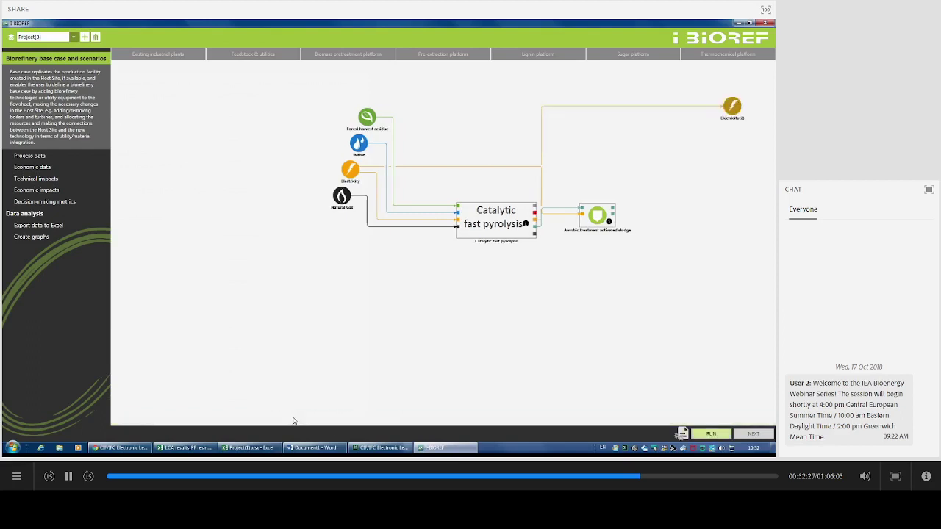
left_click(711, 435)
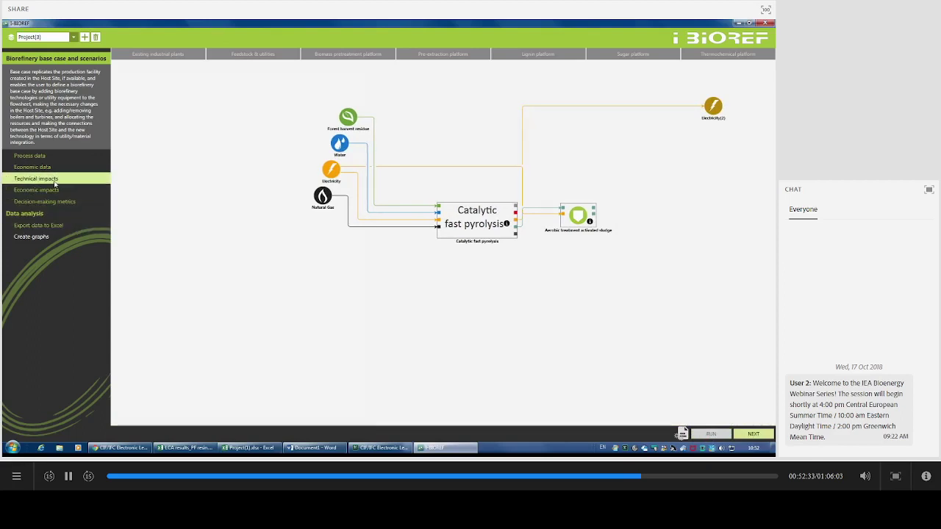
Display Project(3)'s renewable gasoline and renewable diesel production in L/y in the technical impacts.
left_click(54, 182)
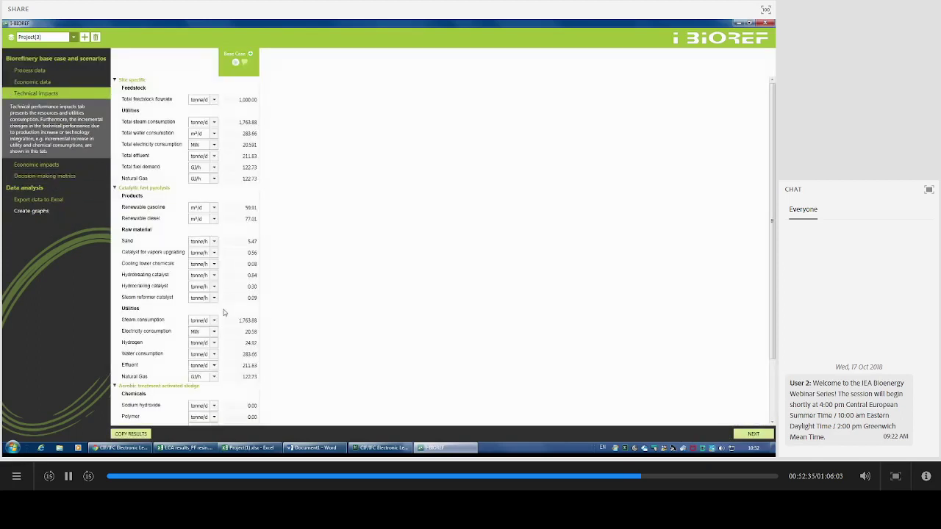
scroll(225, 329, "down", 1)
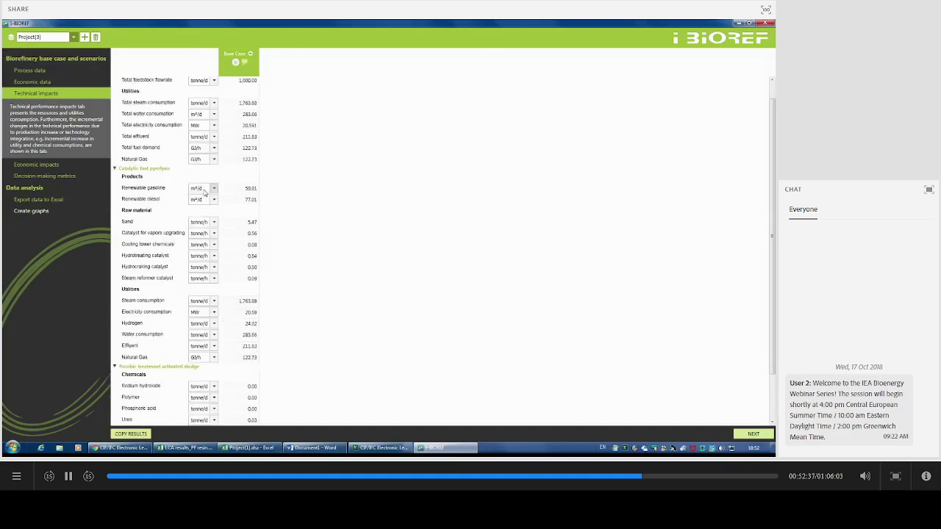
left_click(213, 188)
left_click(206, 253)
left_click(197, 200)
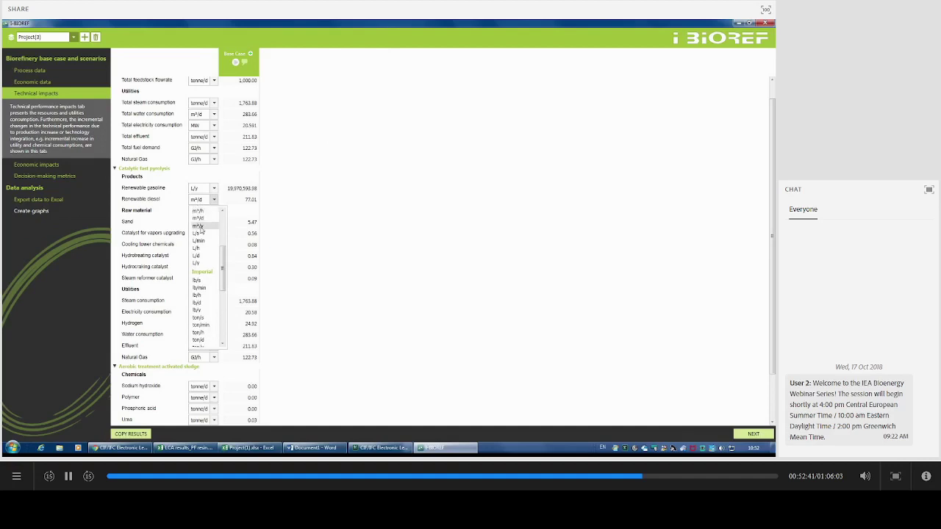
left_click(202, 264)
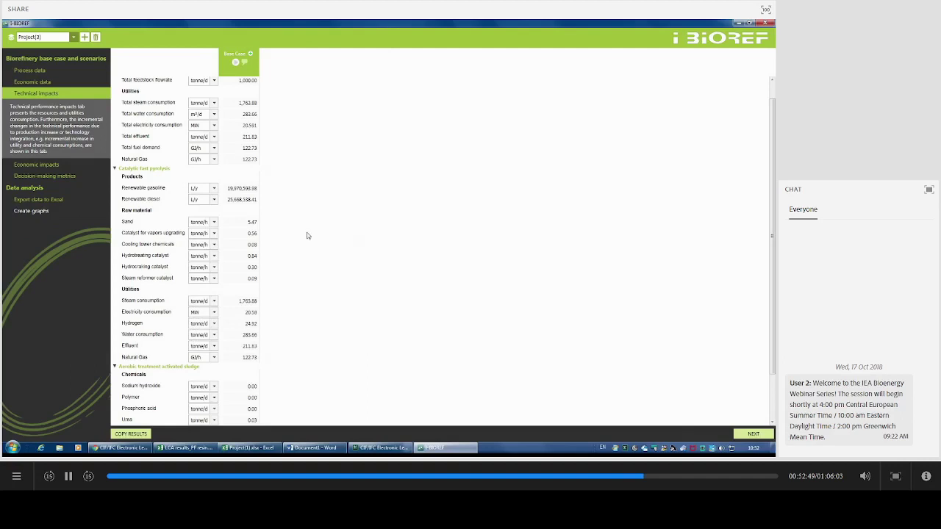
Review Project(3)'s process data and the chemical composition and ultimate analysis of its forest harvest residue feedstock.
left_click(42, 71)
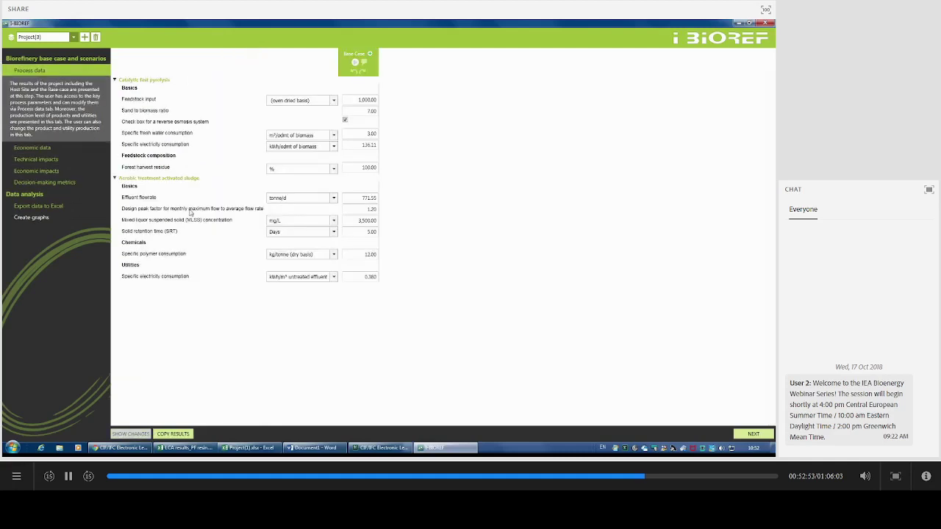
left_click(59, 59)
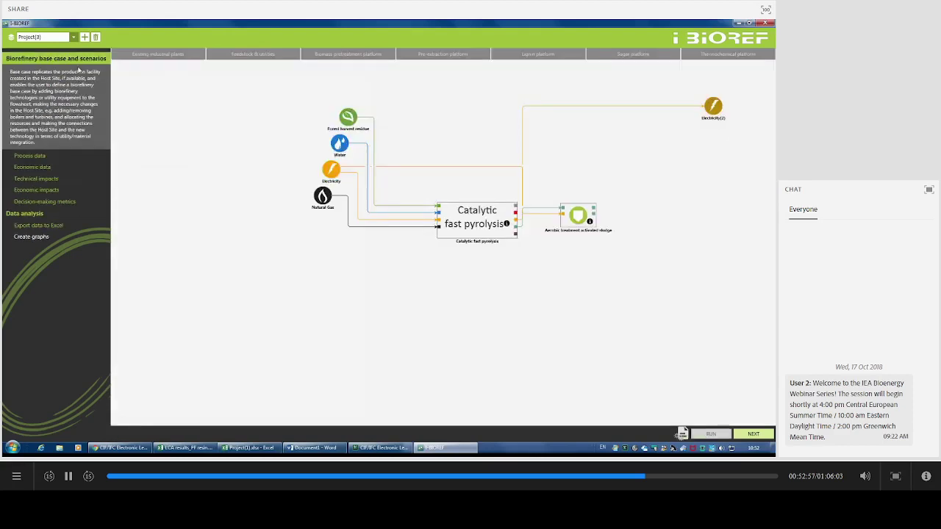
left_click(348, 117)
scroll(294, 387, "down", 1)
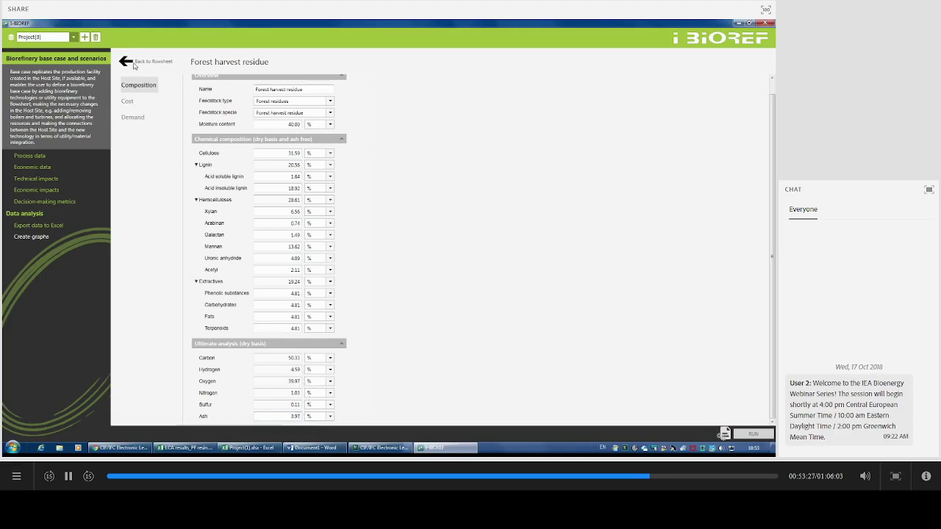
Check Project(3)'s decision-making metrics and add three scenarios based on the base case in the economic data.
left_click(81, 203)
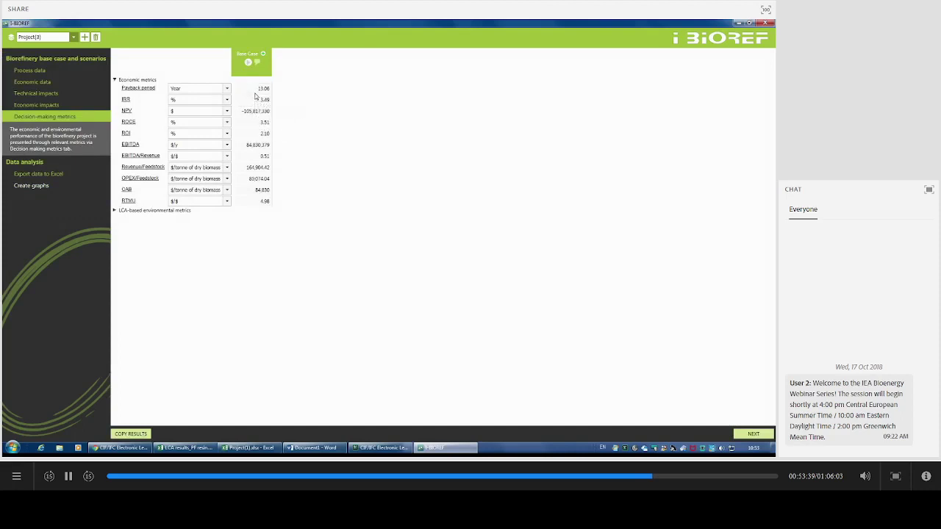
left_click(71, 86)
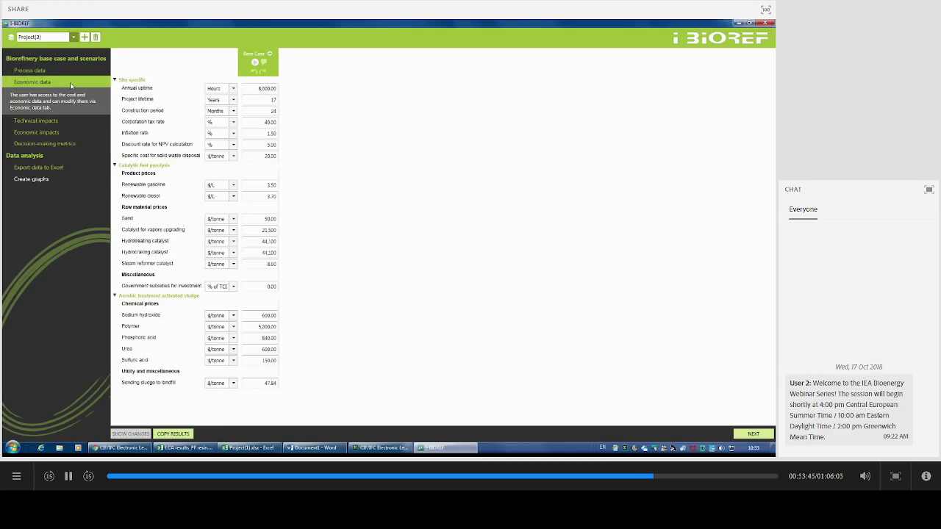
left_click(269, 54)
left_click(269, 55)
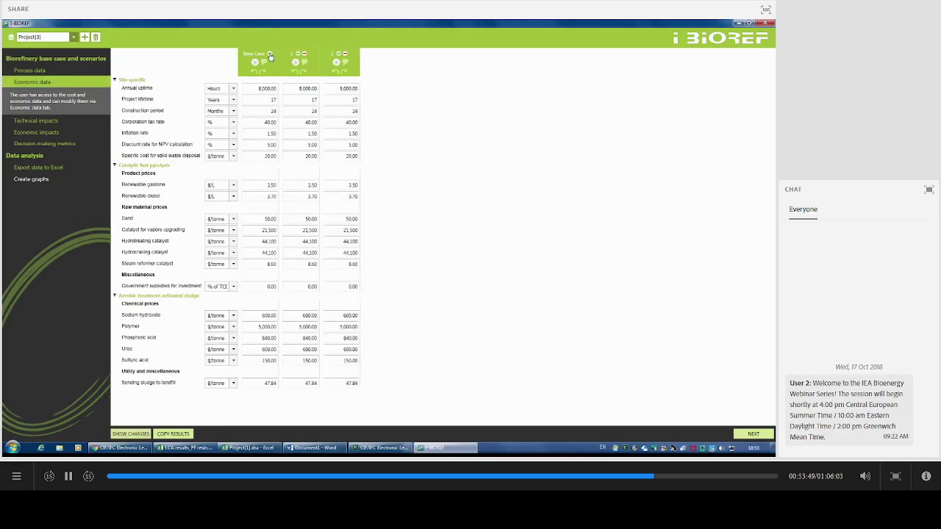
left_click(270, 56)
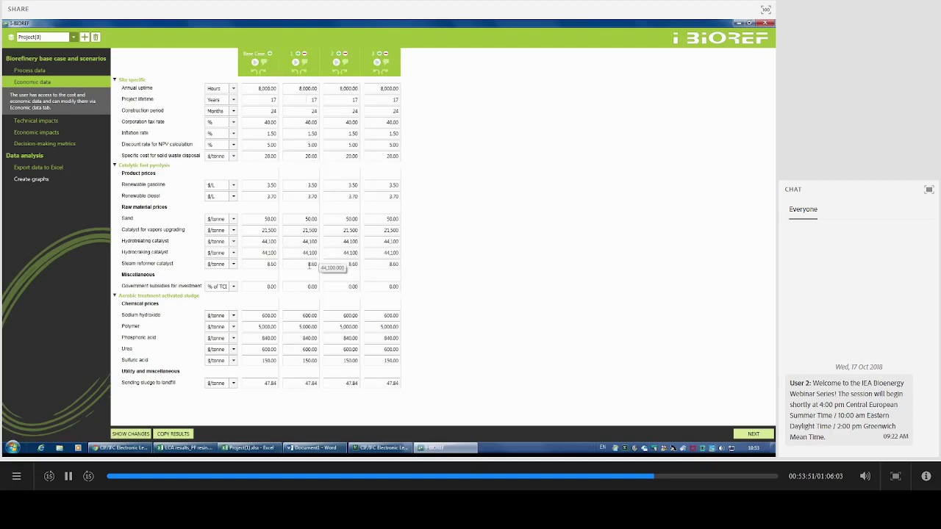